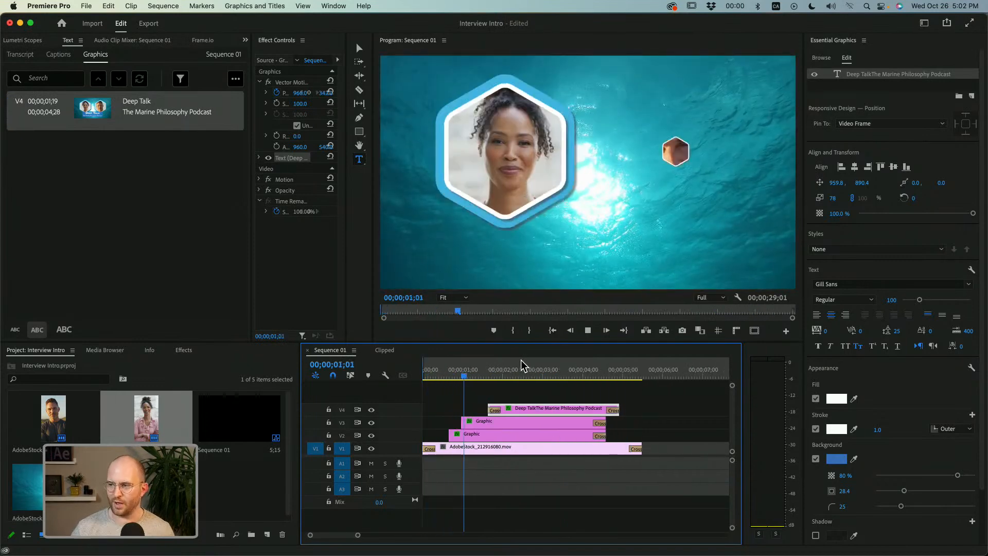
Play the intro sequence, clear the clip selection and move the playhead past the last clip to 00;00;06;04.
key("space")
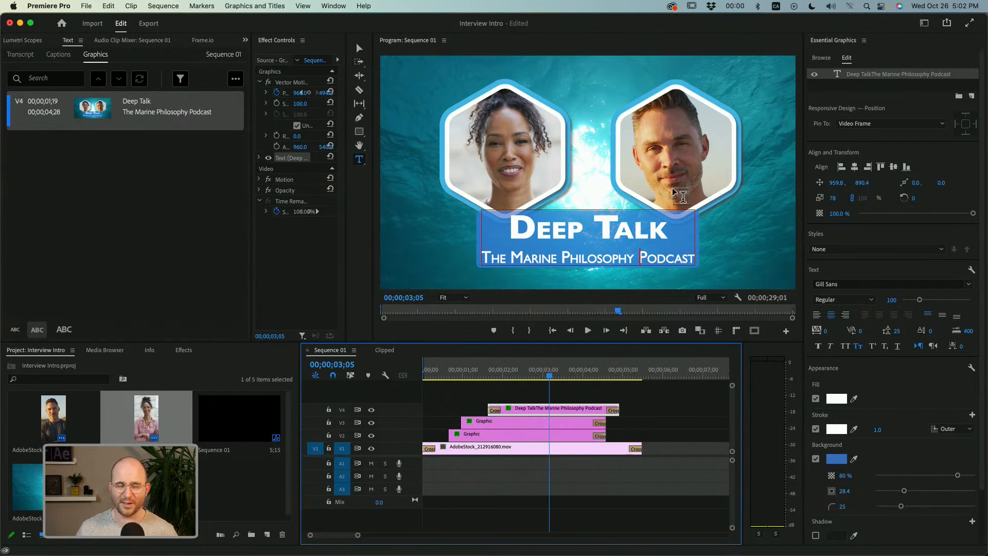
left_click(484, 466)
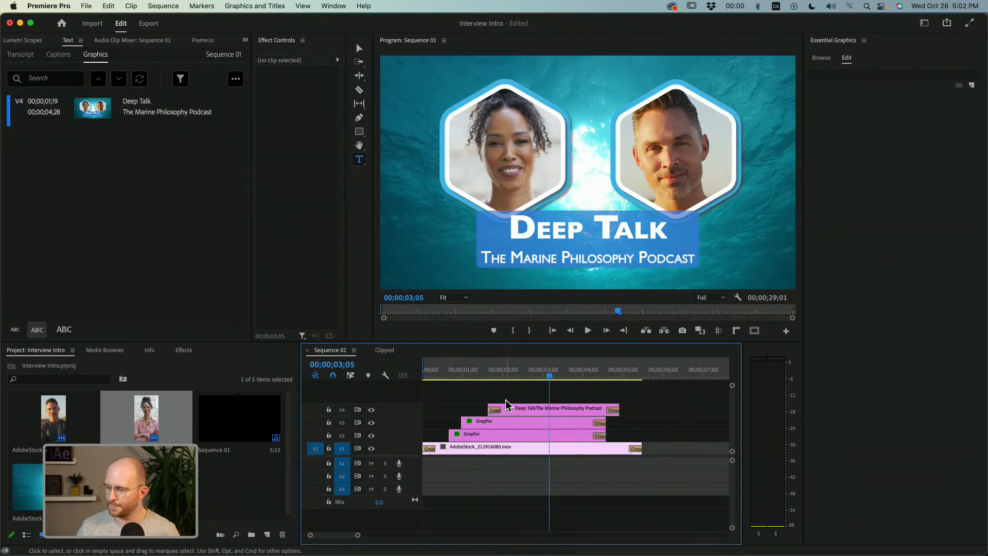
left_click(511, 376)
left_click_drag(511, 376, 668, 380)
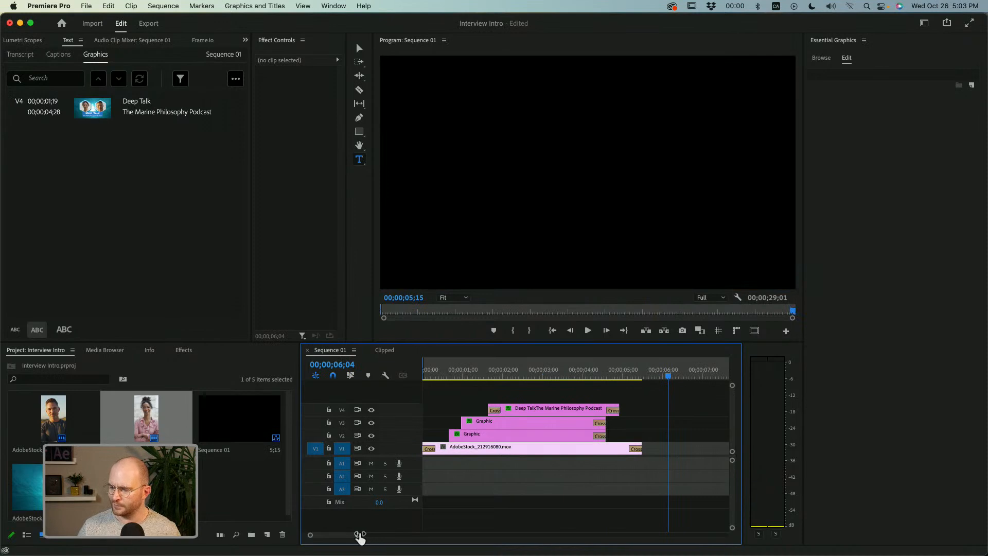
Place the woman's portrait clip AdobeStock_497481549.mov on track V2 after the intro clips and select it with the playhead at 00;00;10;02.
left_click_drag(360, 536, 385, 536)
left_click_drag(164, 412, 547, 443)
left_click_drag(560, 375, 595, 376)
left_click(588, 440)
Try drawing a small polygon over the portrait footage with the Polygon tool, and discard both the shape and the clip.
left_click_drag(362, 132, 386, 151)
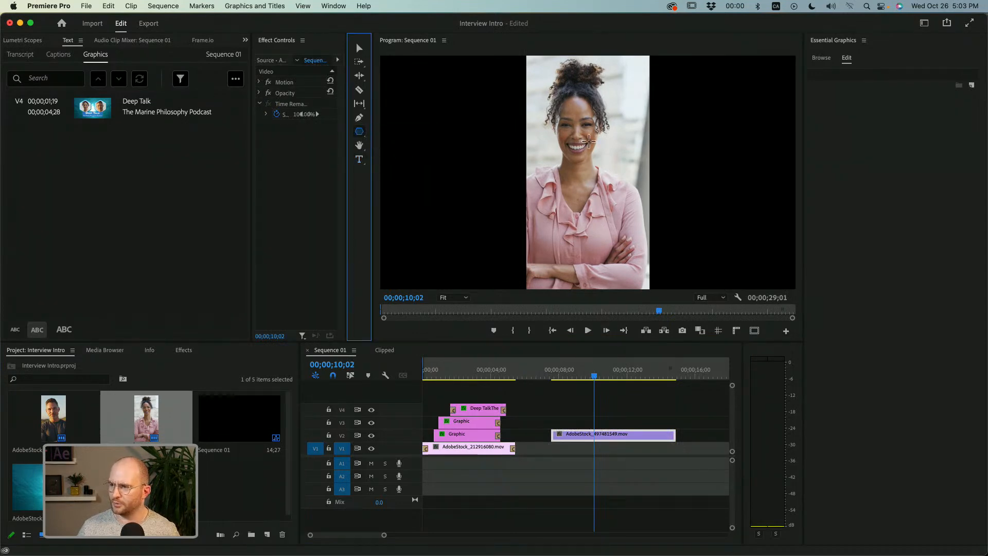
left_click_drag(588, 142, 603, 173)
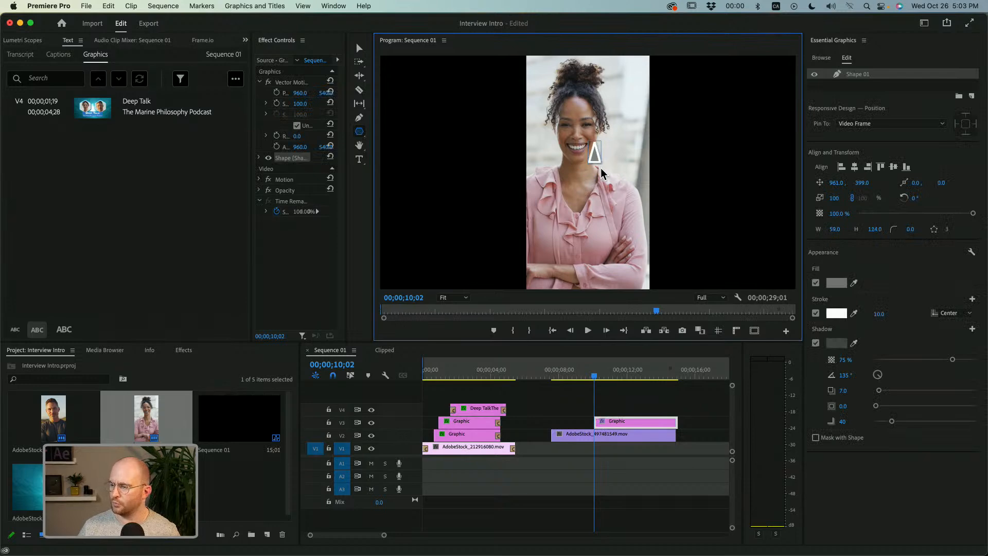
key("super+z")
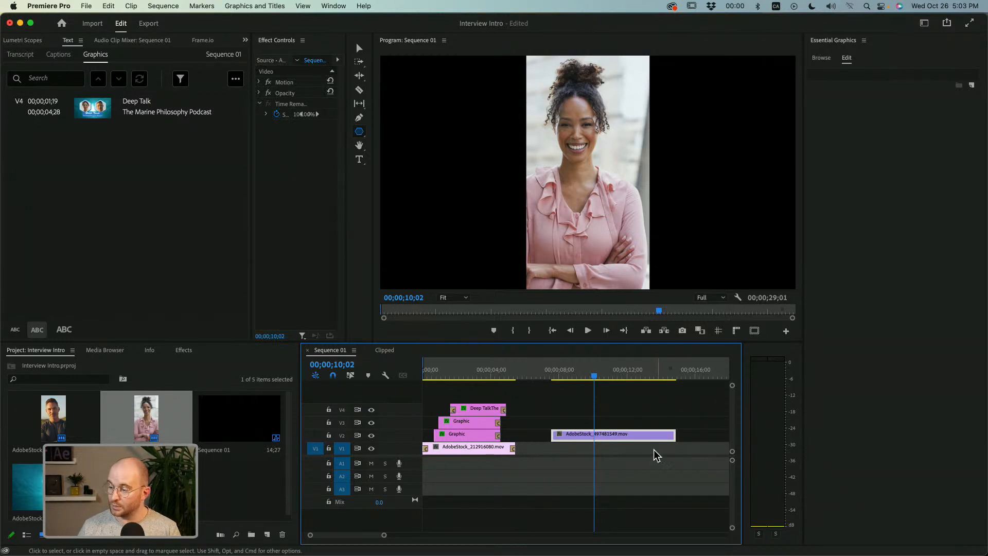
key("Delete")
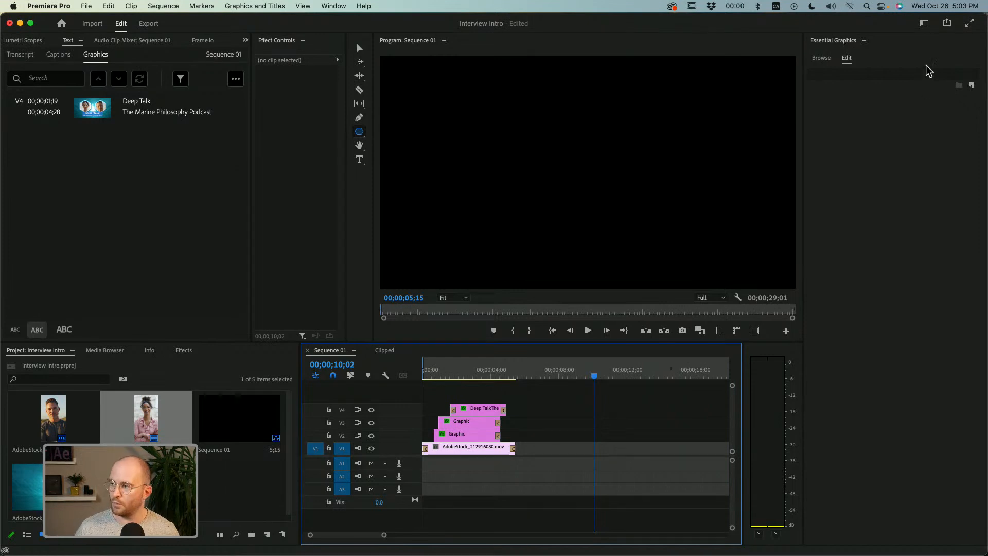
Position the playhead at 00;00;06;18 and look at the Essential Graphics templates before returning to its editing view.
left_click_drag(558, 375, 535, 409)
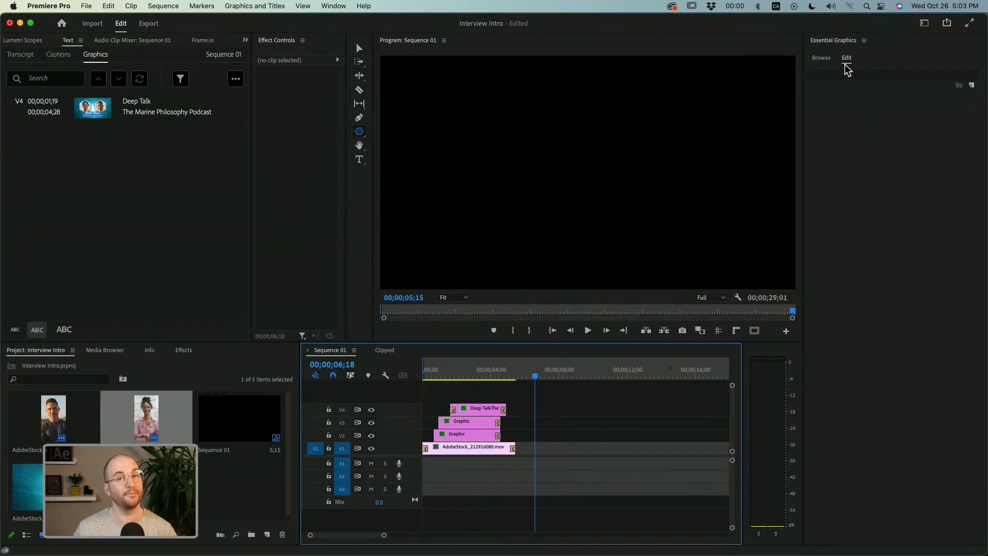
left_click(338, 8)
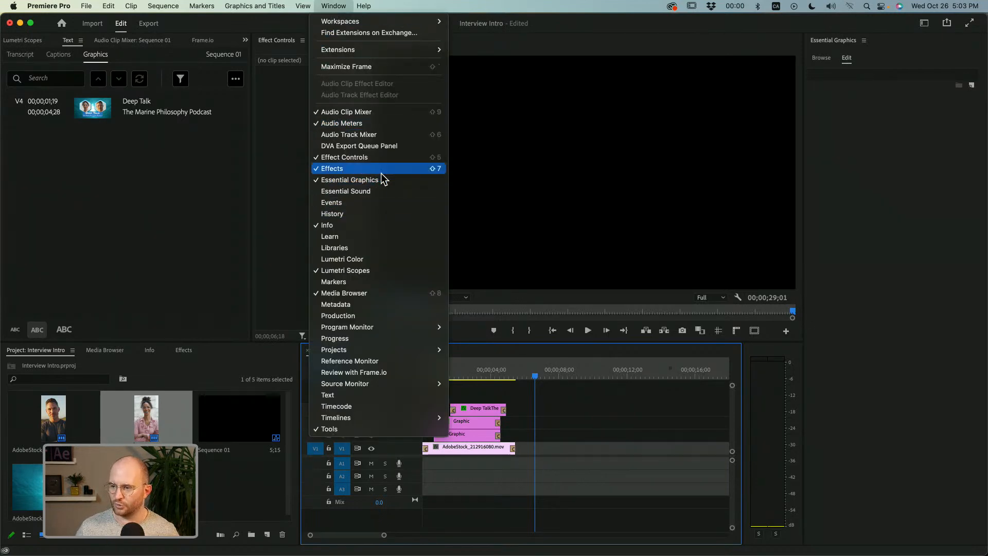
left_click(821, 64)
left_click(822, 61)
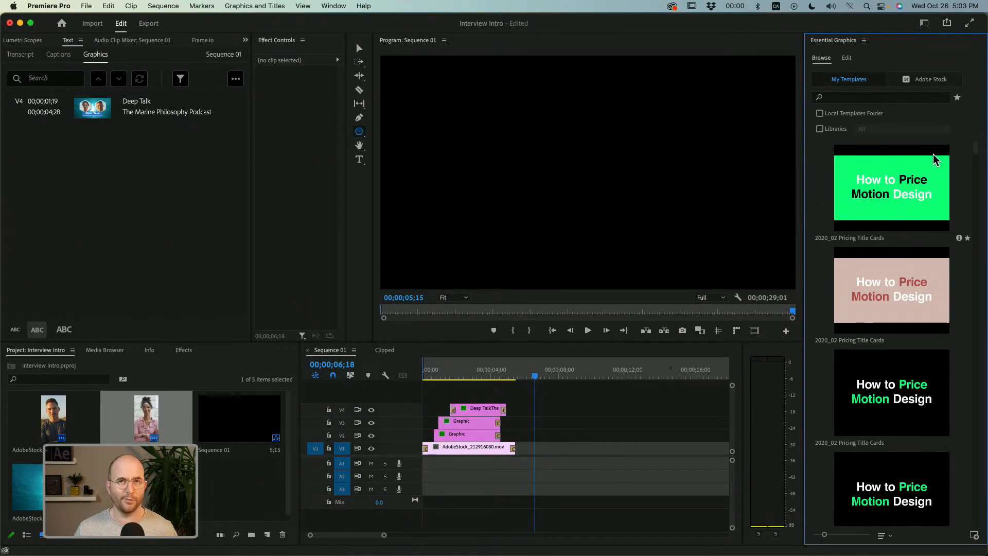
left_click(848, 58)
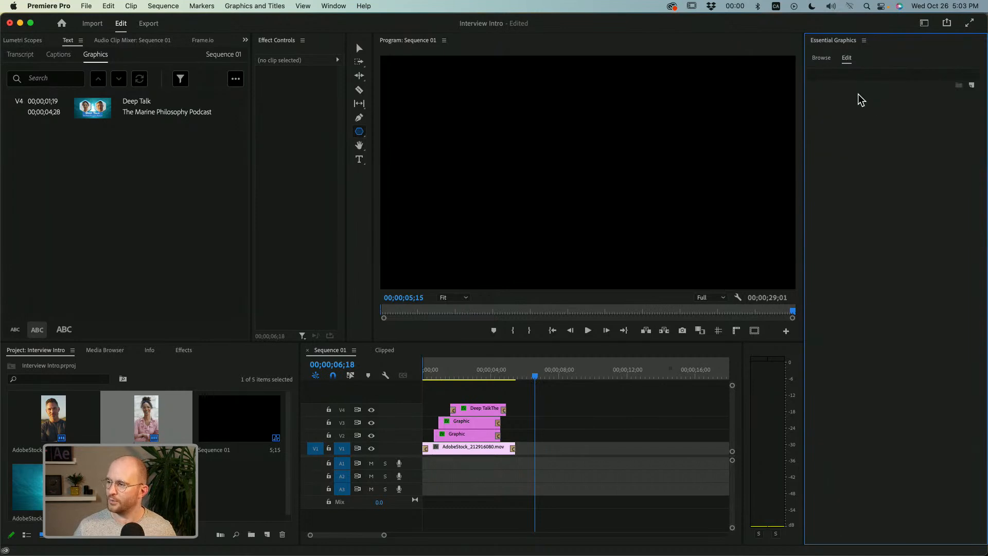
Add a new polygon layer at the playhead, widen the Essential Graphics panel, and set the polygon's number of sides to 6.
left_click(972, 86)
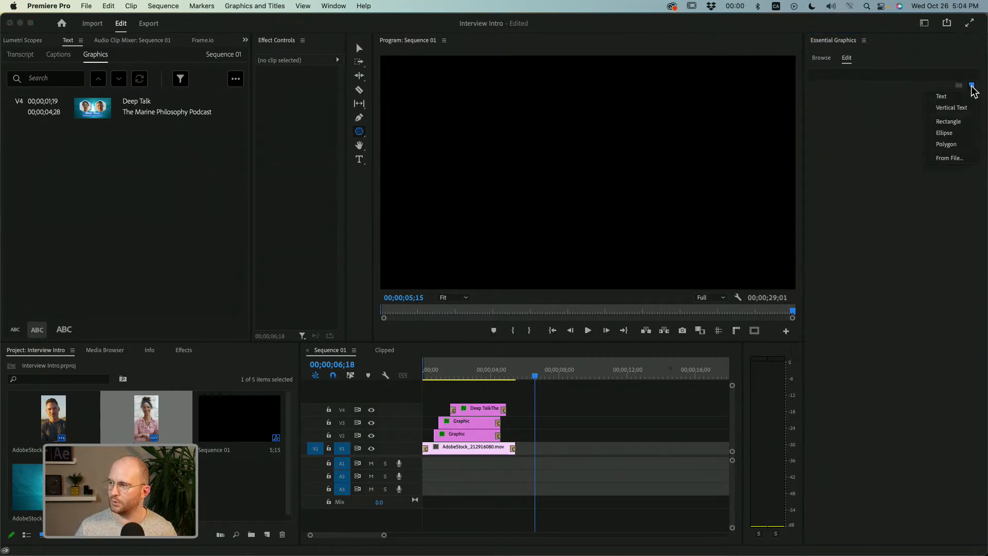
left_click(949, 146)
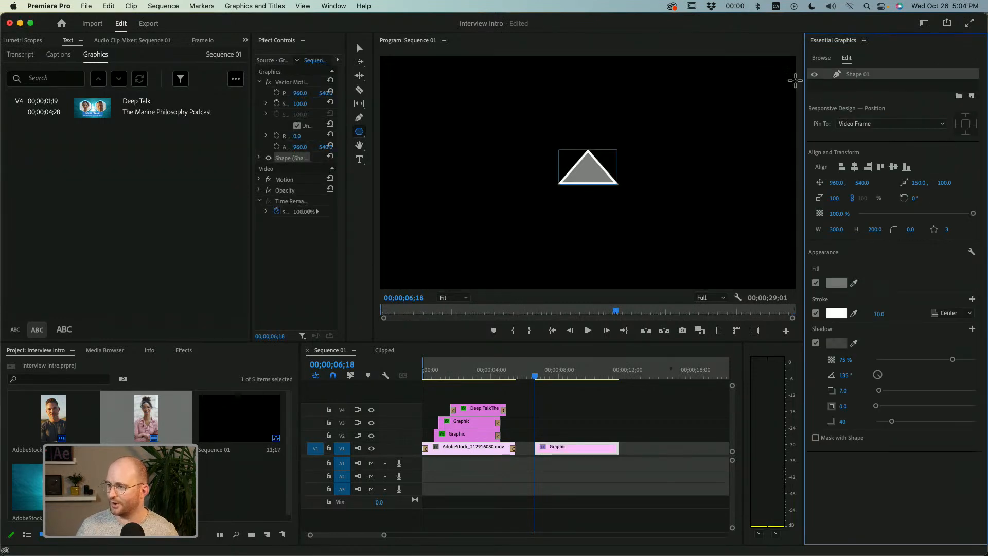
left_click_drag(804, 93, 747, 91)
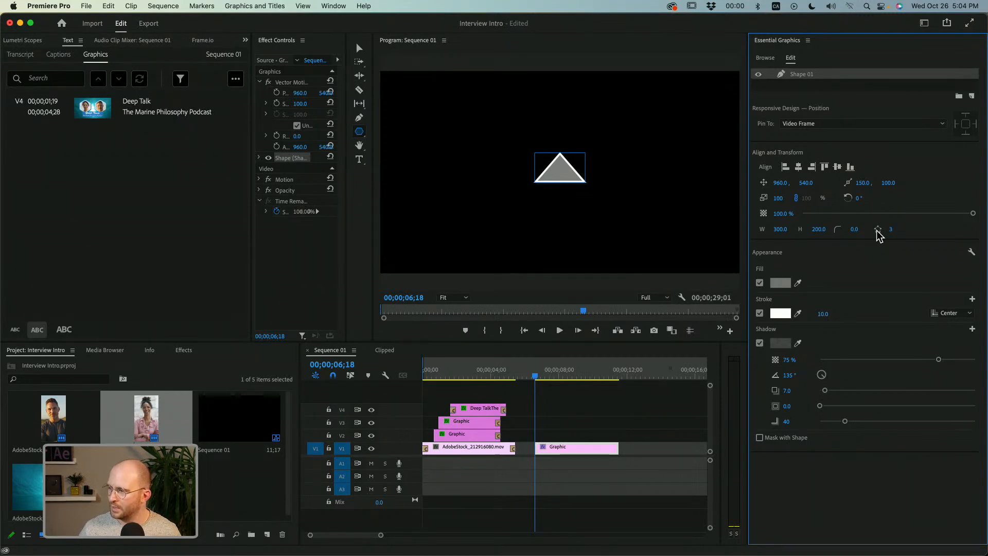
left_click(893, 232)
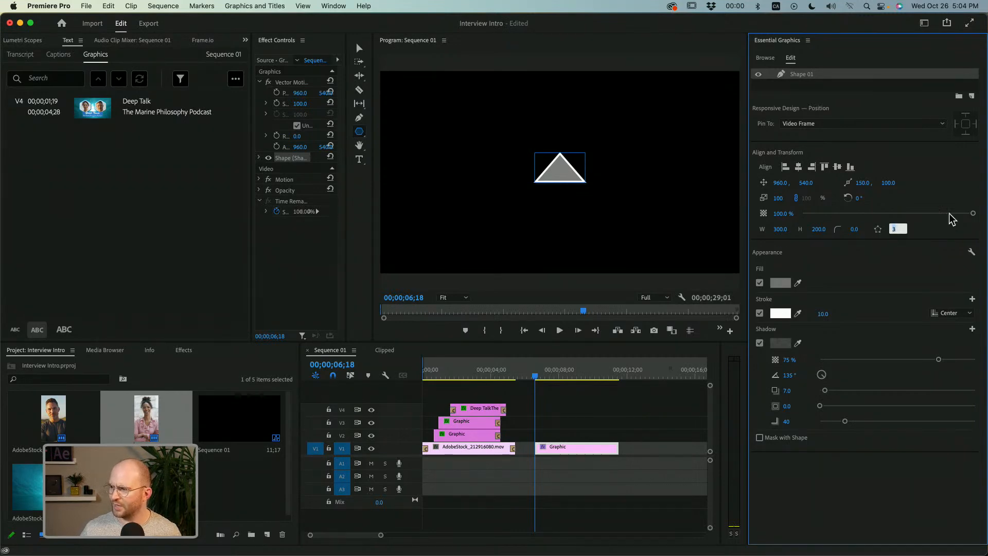
type("6")
key("Return")
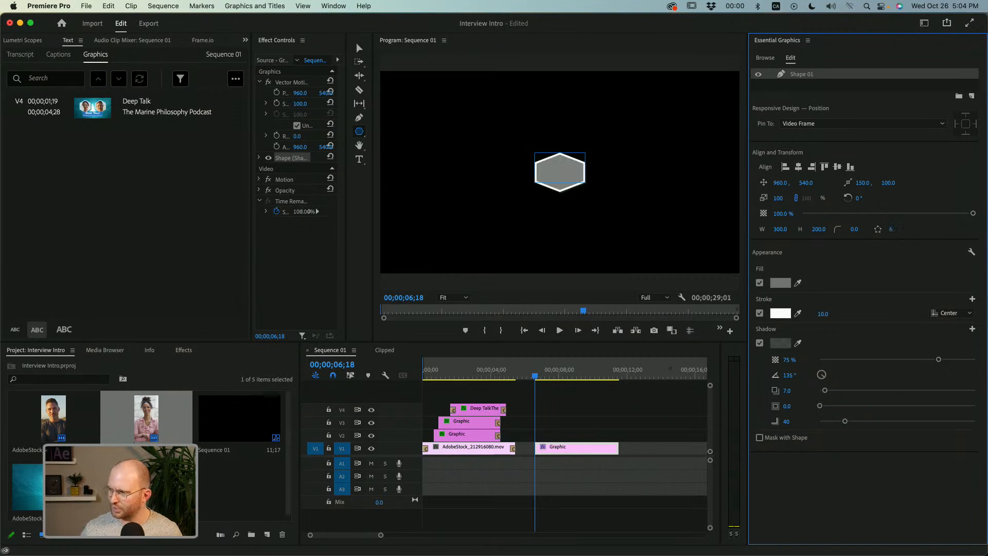
mouse_move(891, 229)
left_mouse_down()
mouse_move(901, 230)
mouse_move(891, 230)
left_mouse_up()
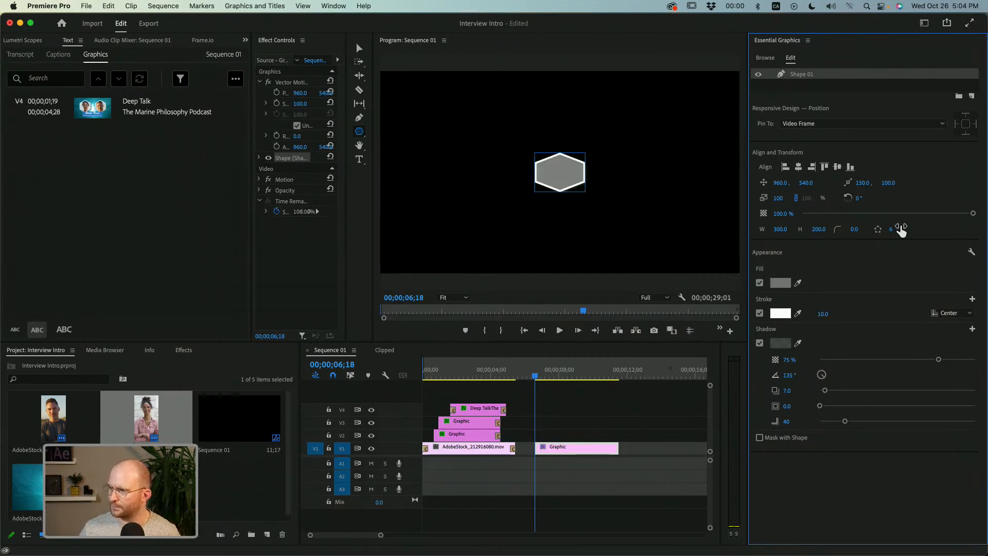
Set the hexagon's height to 300 and round its corners to a radius of about 17.6.
mouse_move(818, 230)
left_mouse_down()
mouse_move(828, 236)
mouse_move(816, 244)
left_mouse_up()
left_click(819, 229)
type("300")
key("Tab")
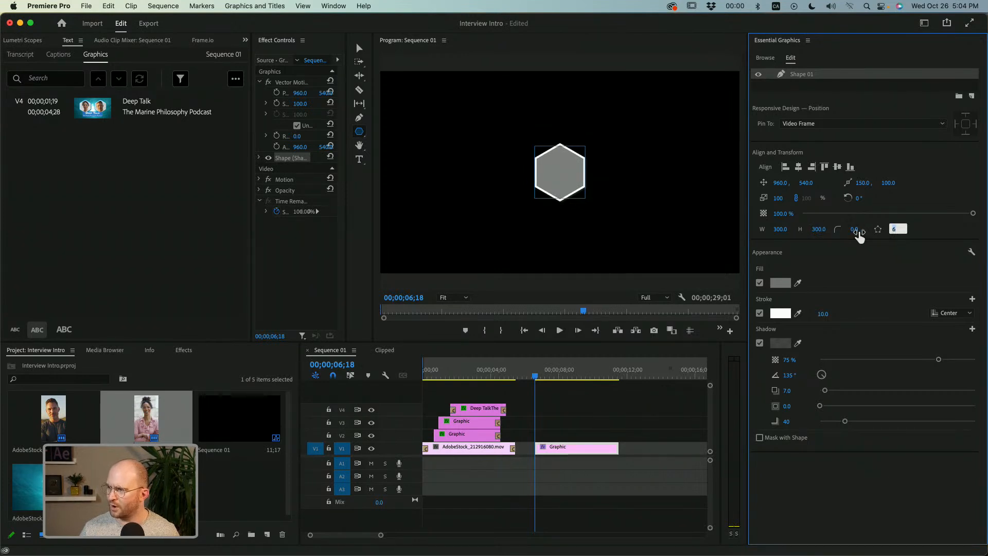
left_click(935, 231)
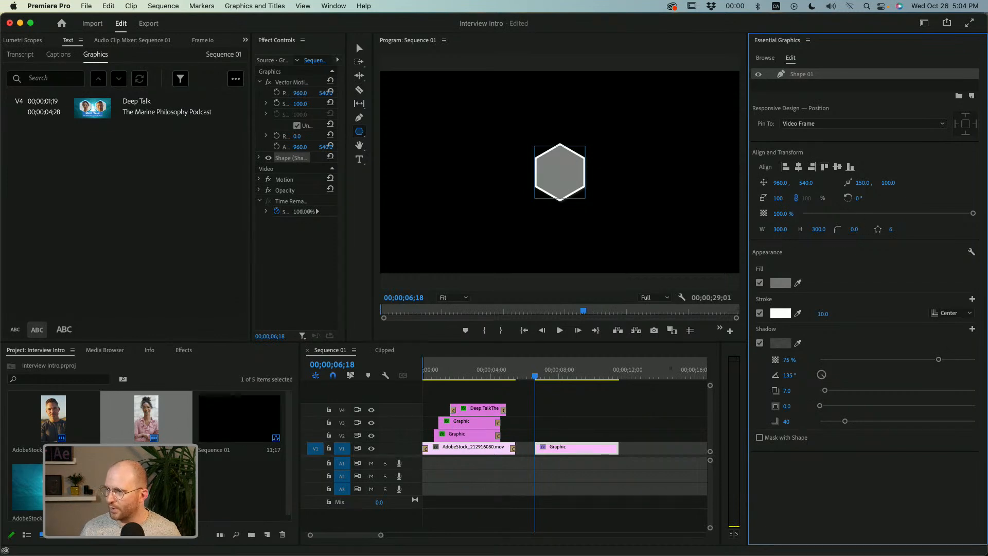
left_click_drag(854, 230, 909, 229)
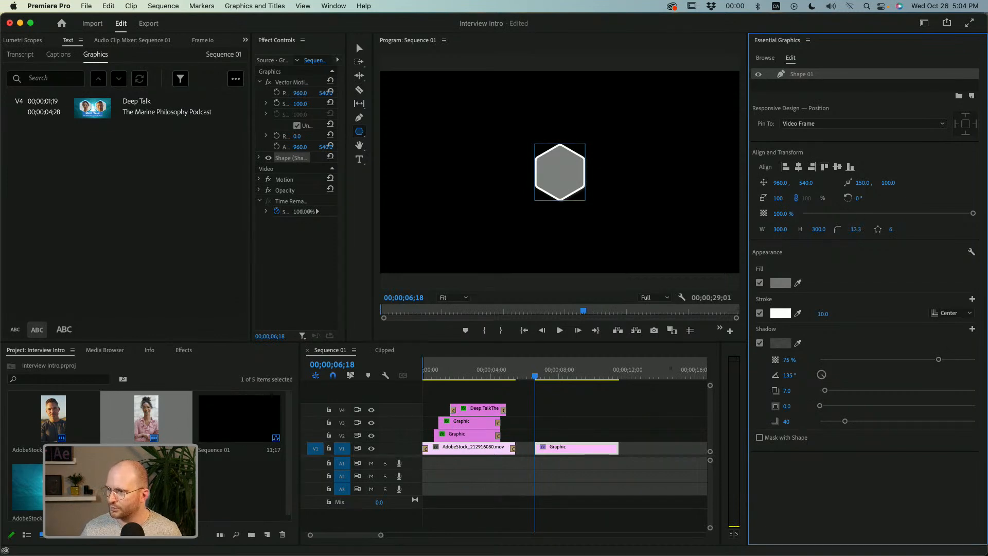
Set the hexagon's width and height to 600 and adjust its corner radius to about 23.6.
left_click(781, 229)
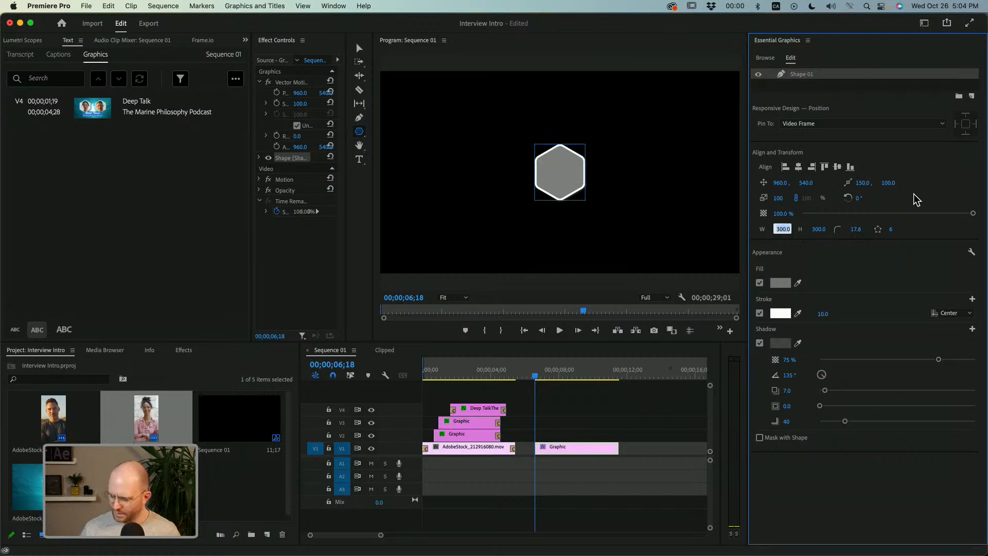
type("600")
key("Tab")
type("600")
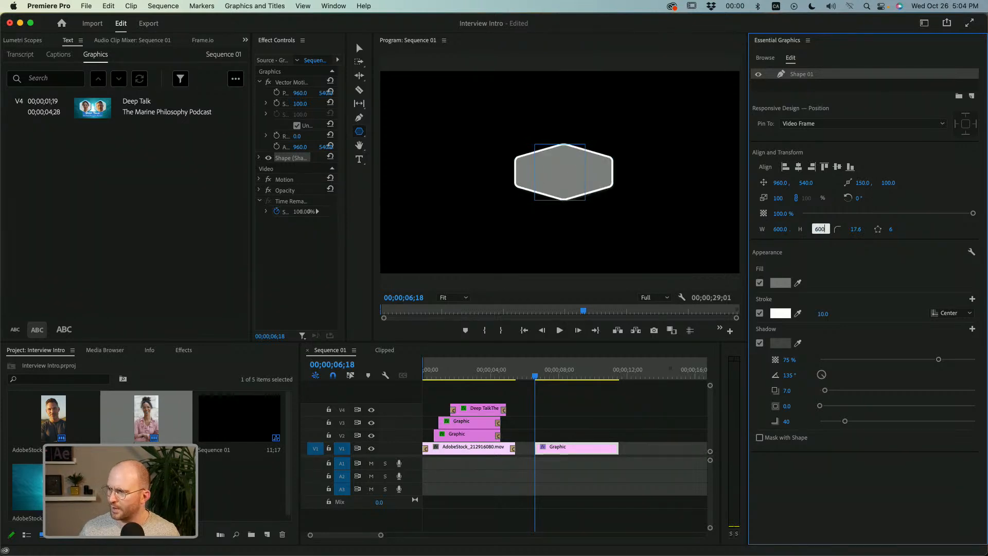
key("Tab")
mouse_move(855, 229)
left_mouse_down()
mouse_move(978, 229)
mouse_move(839, 229)
mouse_move(856, 230)
left_mouse_up()
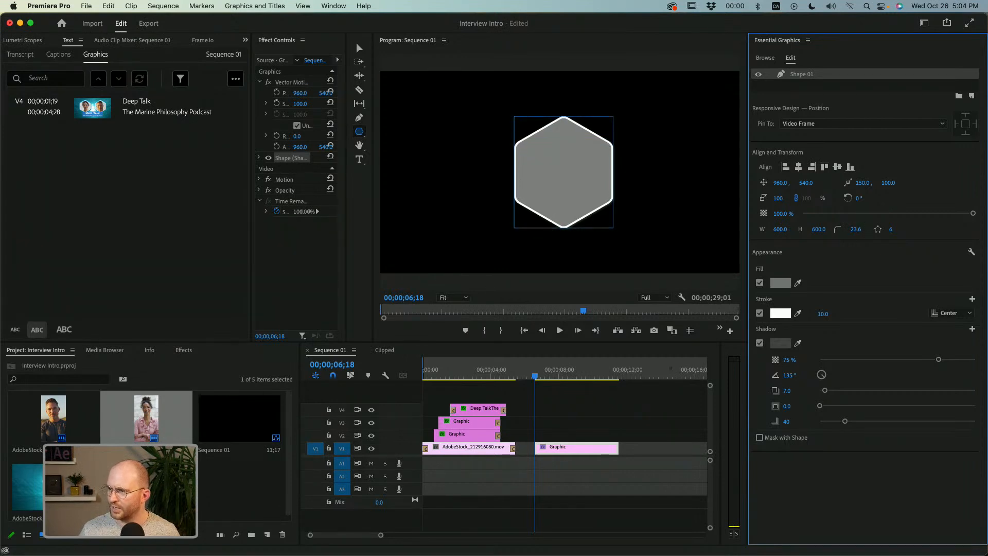
Try adjusting the hexagon's corner rounding directly on the canvas with its corner handles, ending at a radius of about 37.
double_click(798, 73)
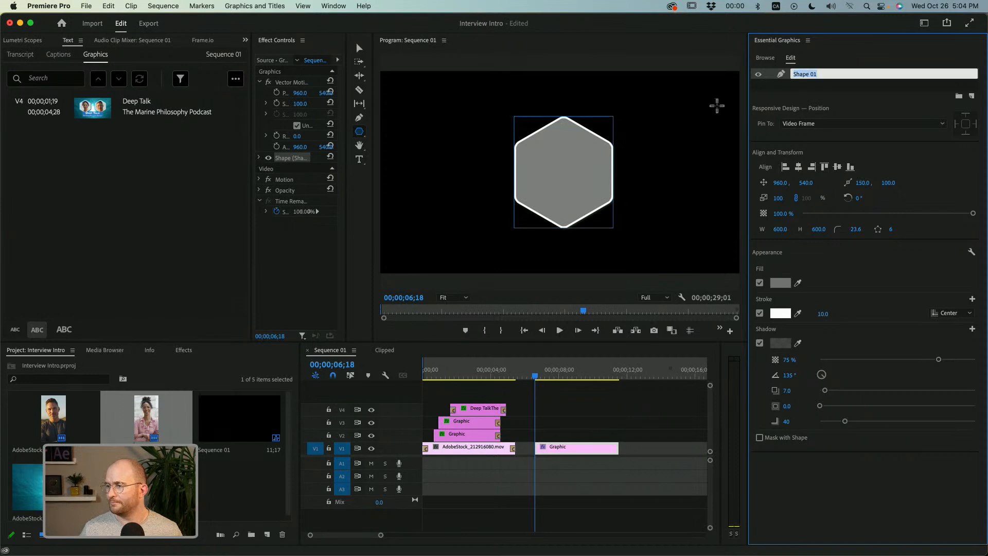
left_click(359, 49)
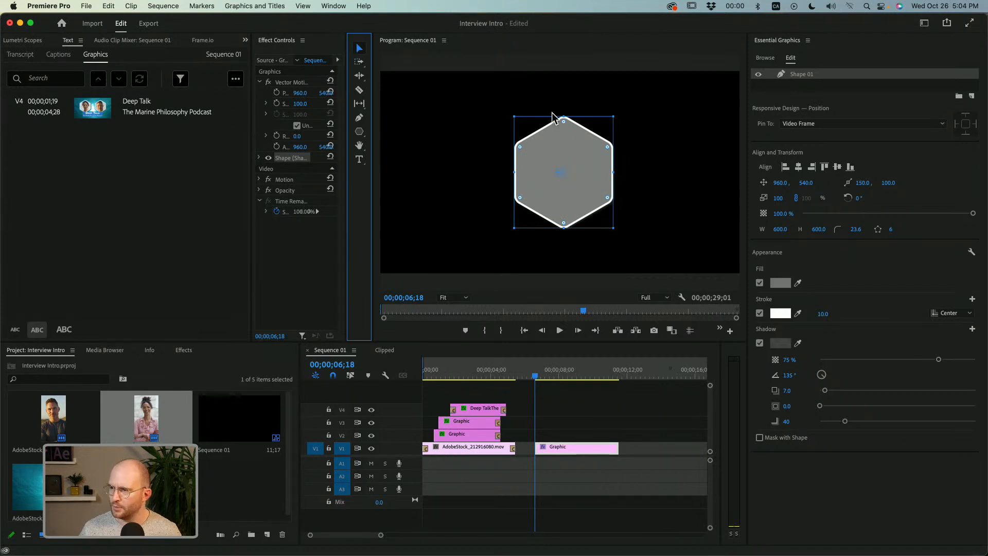
left_click_drag(563, 122, 564, 128)
key("super+z")
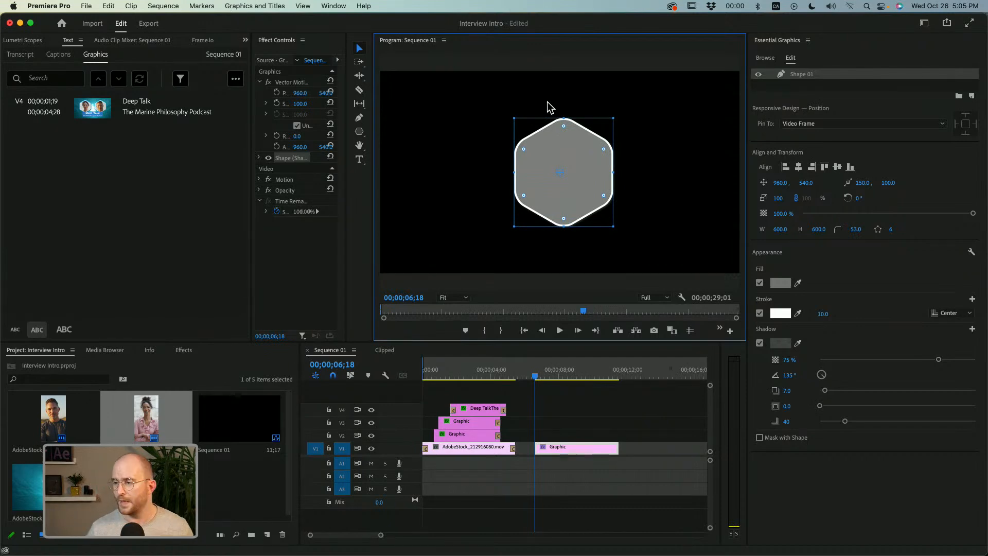
left_click_drag(603, 149, 607, 142)
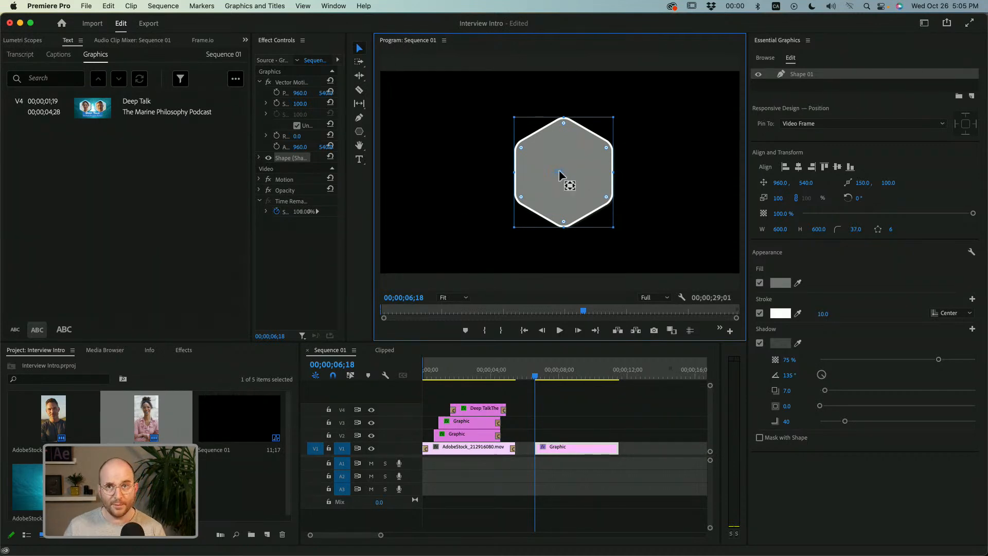
Set the hexagon's corner radius to exactly 30.
left_click(857, 229)
type("30")
key("Return")
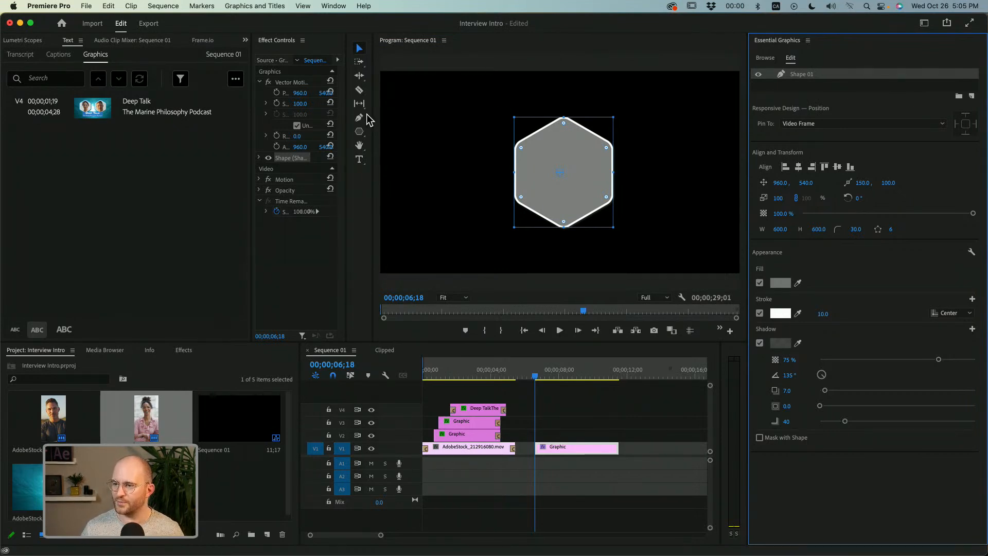
Deselect the Shape 01 layer and add the woman's portrait clip from the project to the same graphic as a layer below it.
left_click(798, 84)
left_click(811, 77)
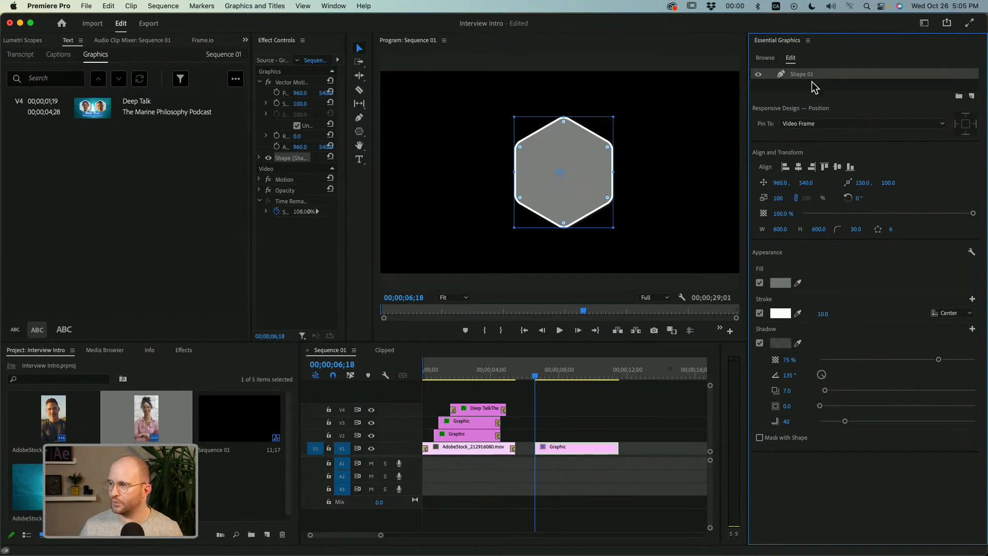
left_click(814, 85)
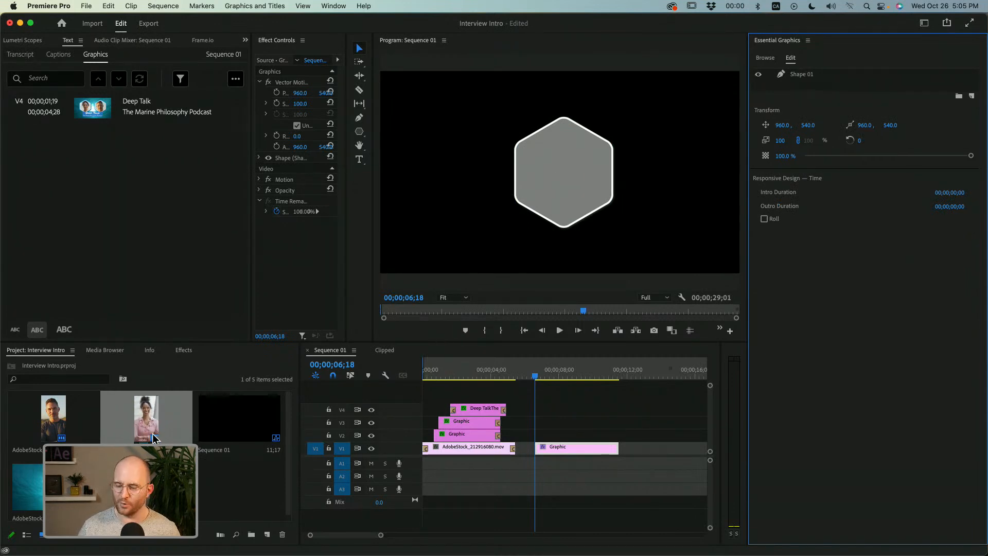
left_click_drag(144, 427, 801, 78)
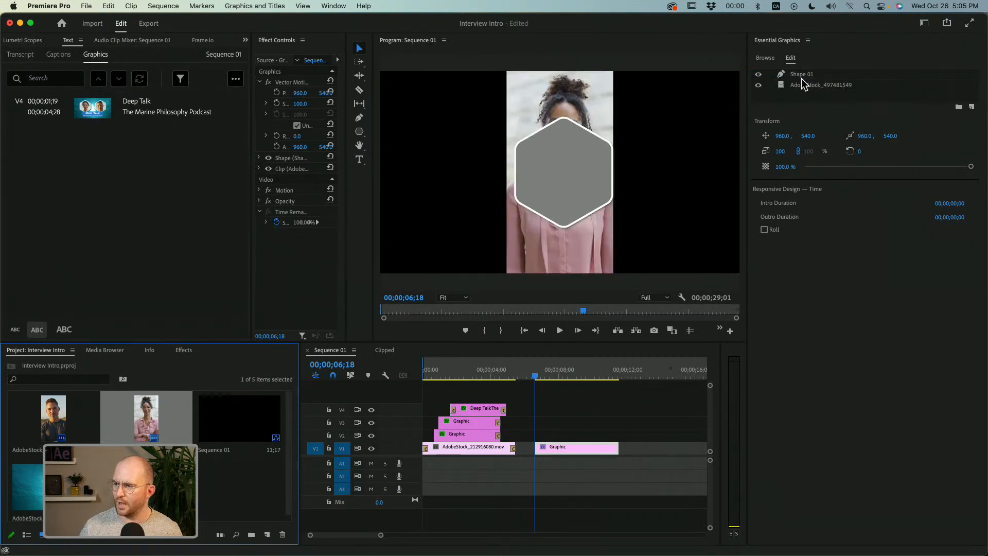
Delete the AdobeStock_497481549 clip layer from the graphic.
left_click(802, 75)
left_click(802, 85)
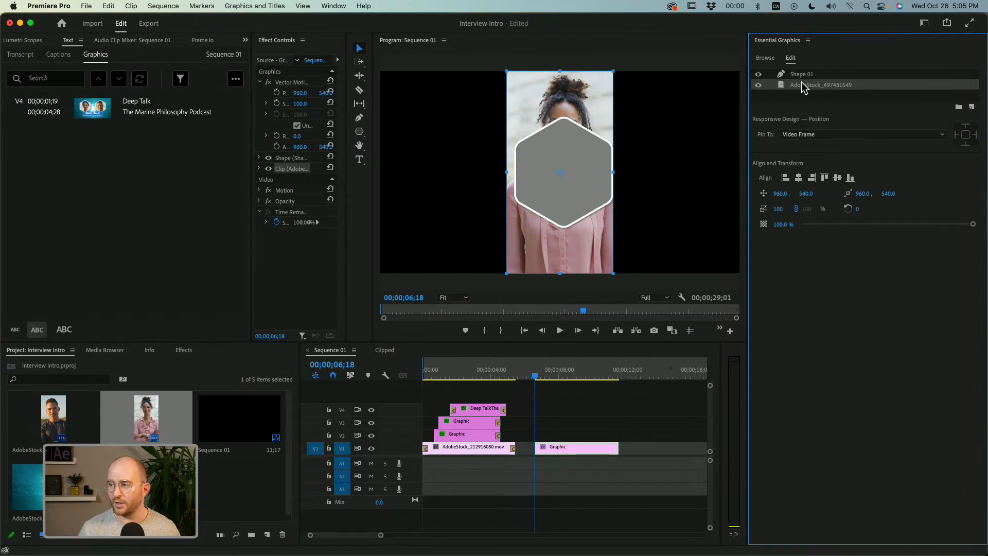
key("Delete")
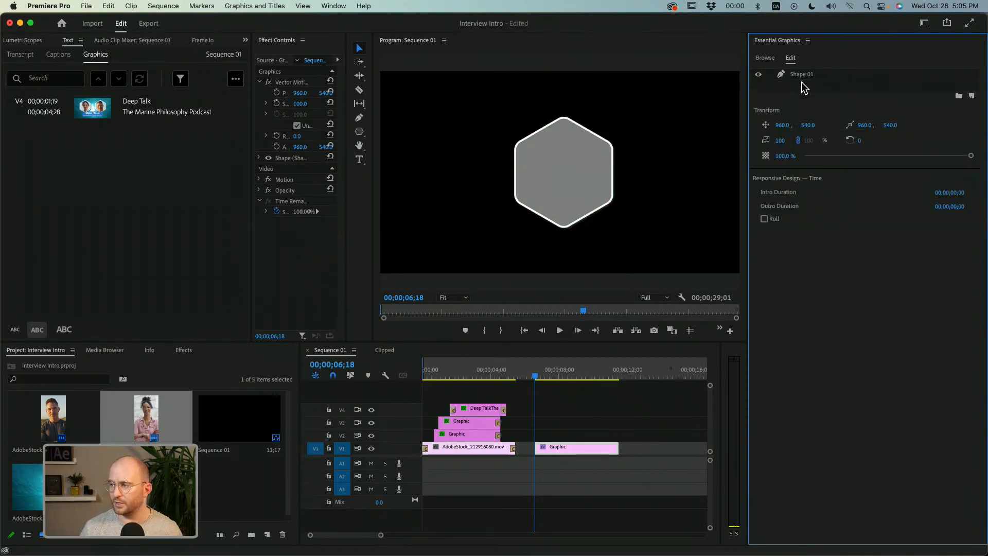
left_click(972, 96)
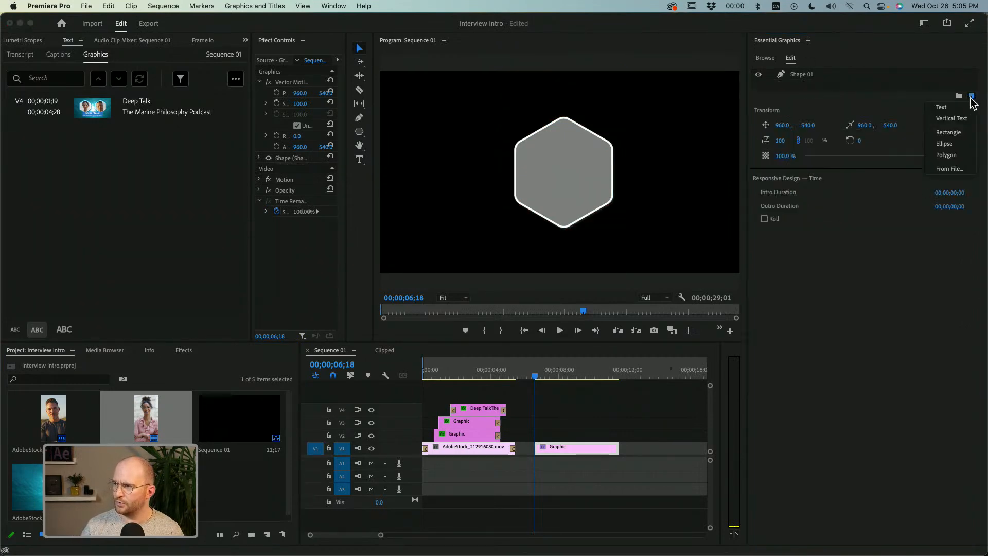
left_click(960, 169)
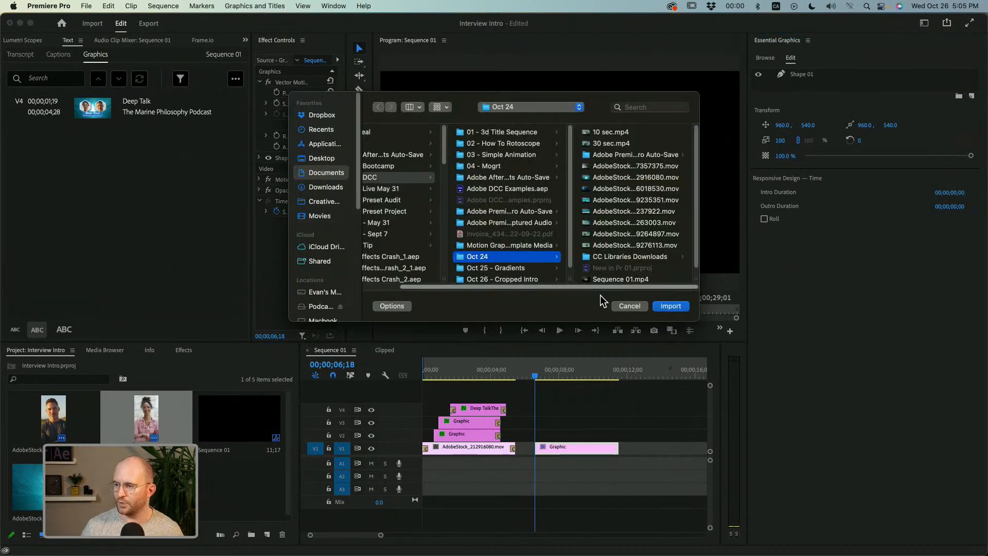
left_click(619, 304)
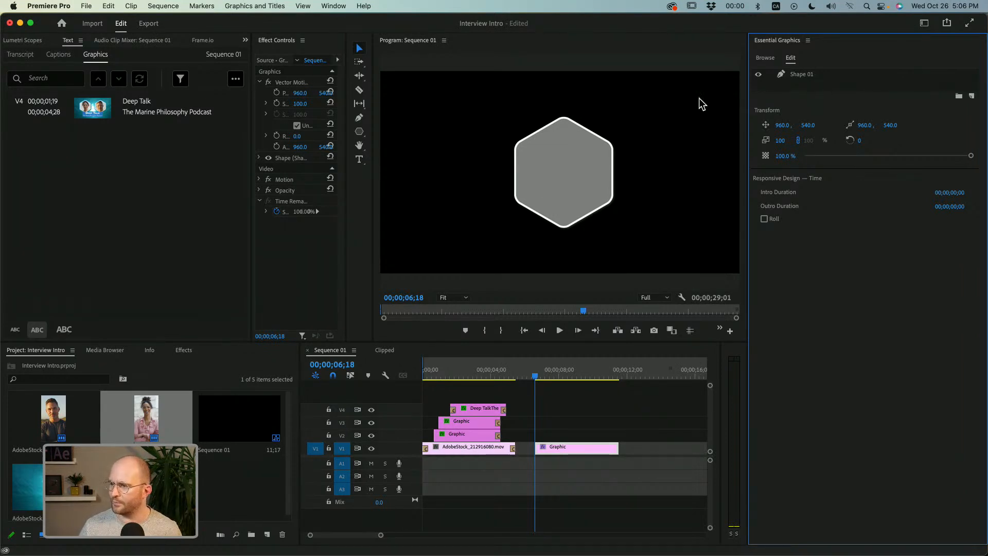
Add the woman's portrait clip to the graphic below Shape 01 and mask it with the hexagon shape.
left_click_drag(135, 432, 800, 84)
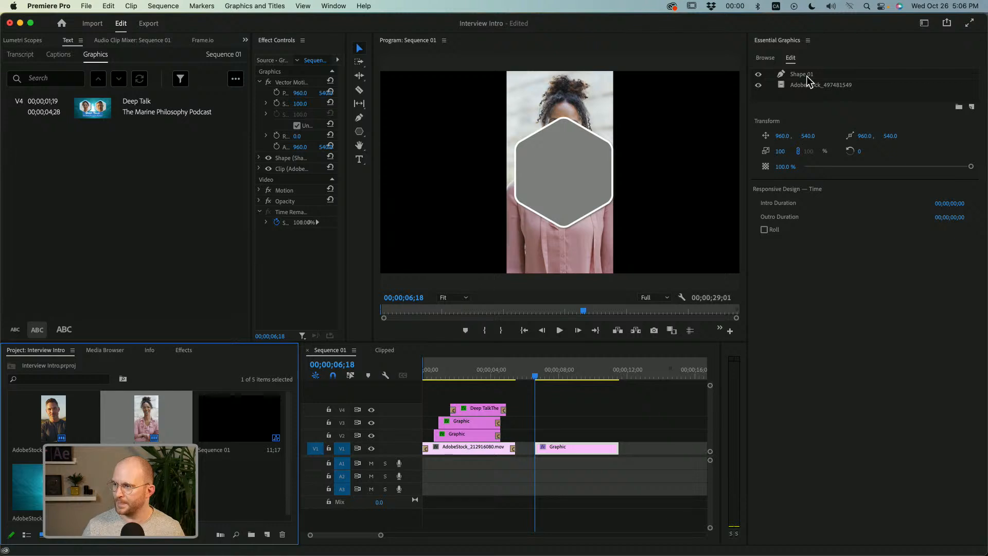
left_click(806, 78)
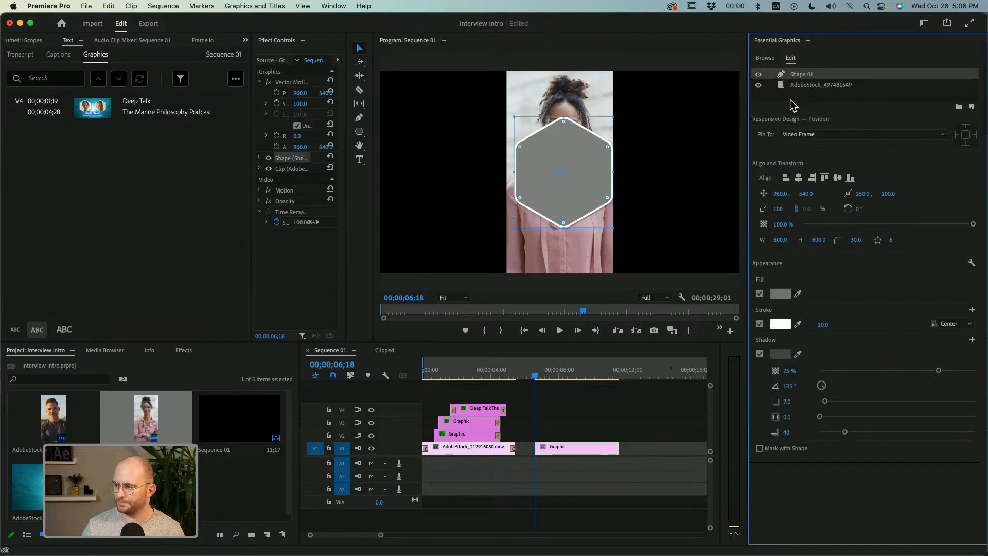
left_click(760, 449)
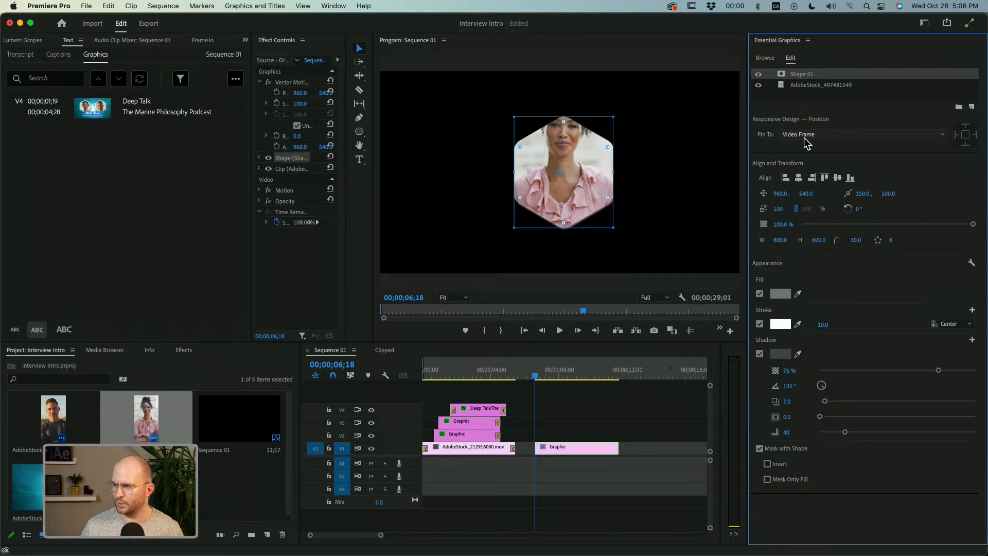
Try adding the man's portrait clip as the lowest layer and shifting the woman's clip sideways to about 1268, 666 so both share the mask.
left_click(816, 93)
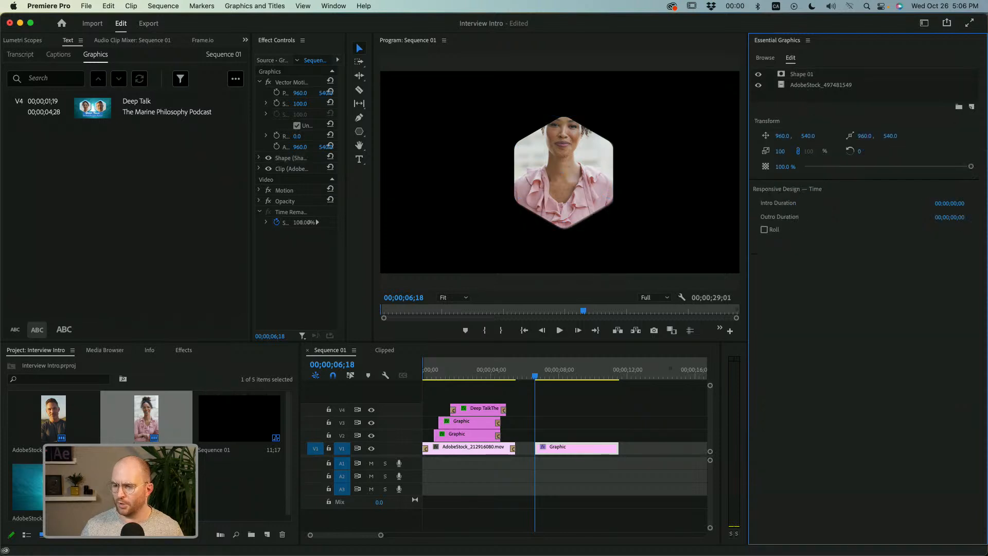
left_click_drag(894, 70, 860, 91)
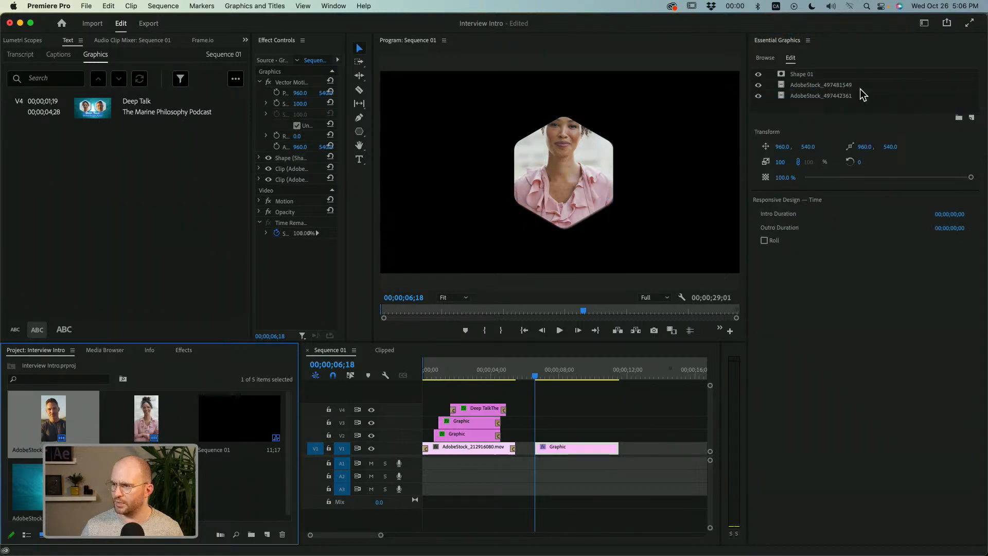
left_click(828, 97)
left_click(821, 85)
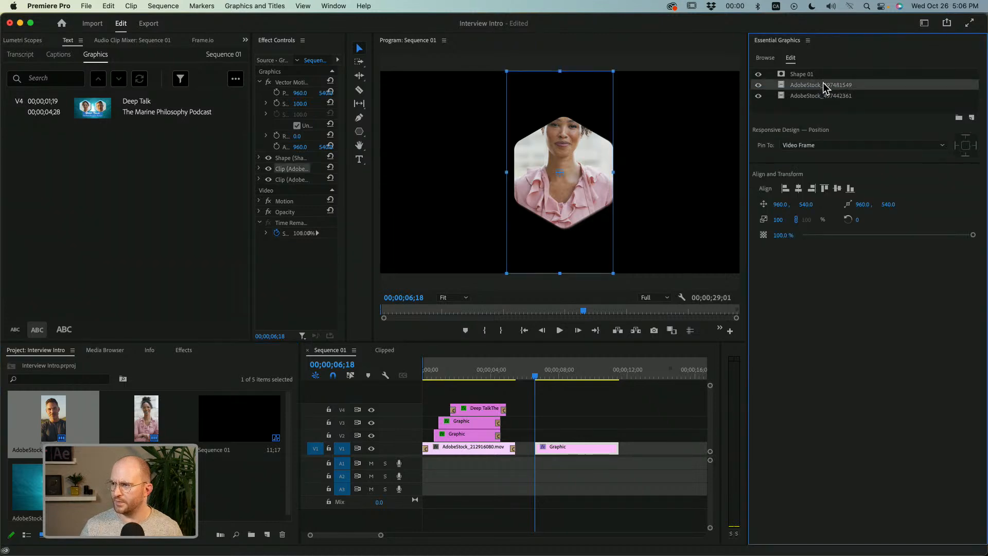
left_click_drag(581, 154, 631, 180)
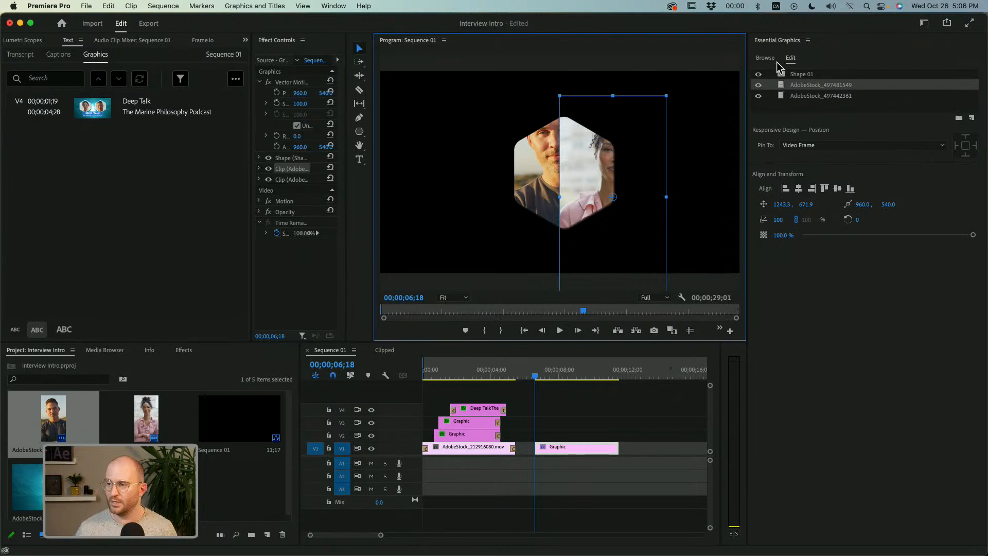
left_click_drag(643, 148, 648, 146)
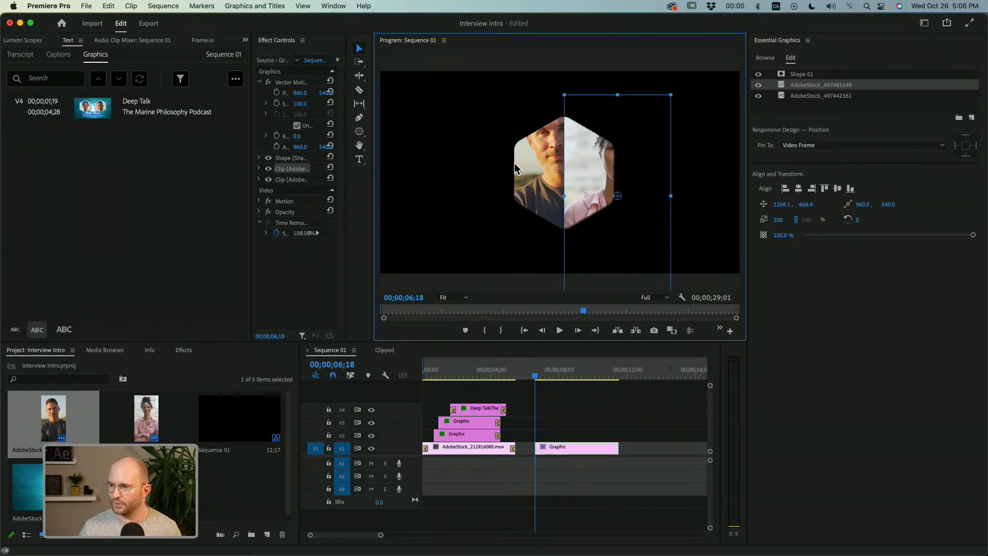
left_click(541, 170)
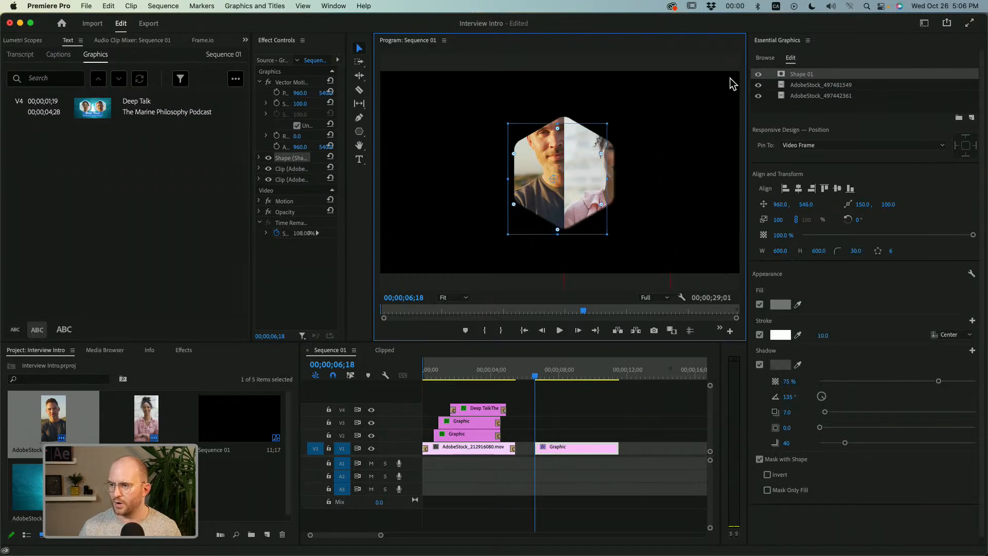
Undo the hexagon move, the shifts of the woman's clip and the addition of the man's clip.
key("super+z")
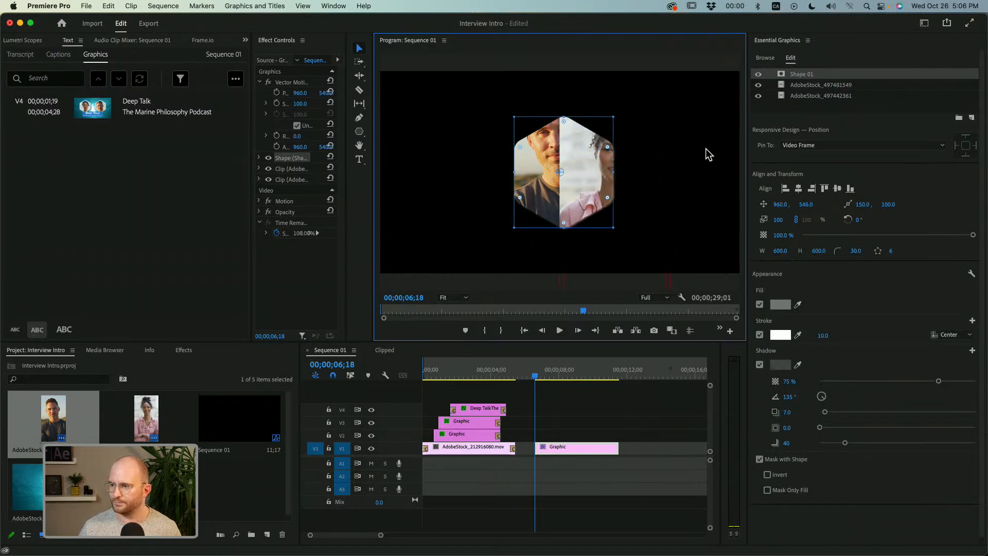
key("super+z")
key("super+z")
Reposition the woman's clip to about 990, 760 so her face is framed by the hexagon, and check the frame at 00;00;07;25.
left_click(814, 85)
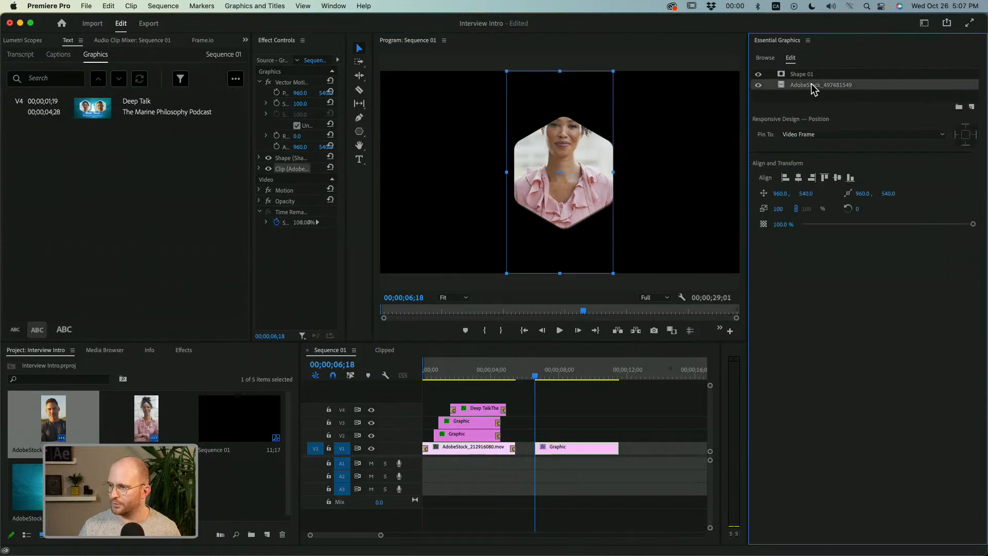
left_click_drag(558, 153, 562, 191)
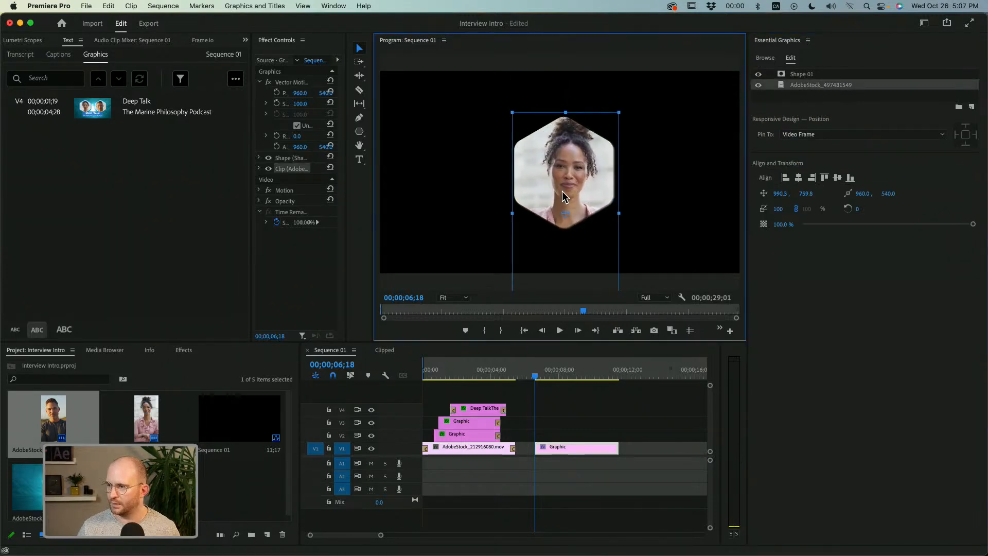
mouse_move(544, 375)
left_mouse_down()
mouse_move(596, 369)
mouse_move(570, 373)
mouse_move(552, 361)
left_mouse_up()
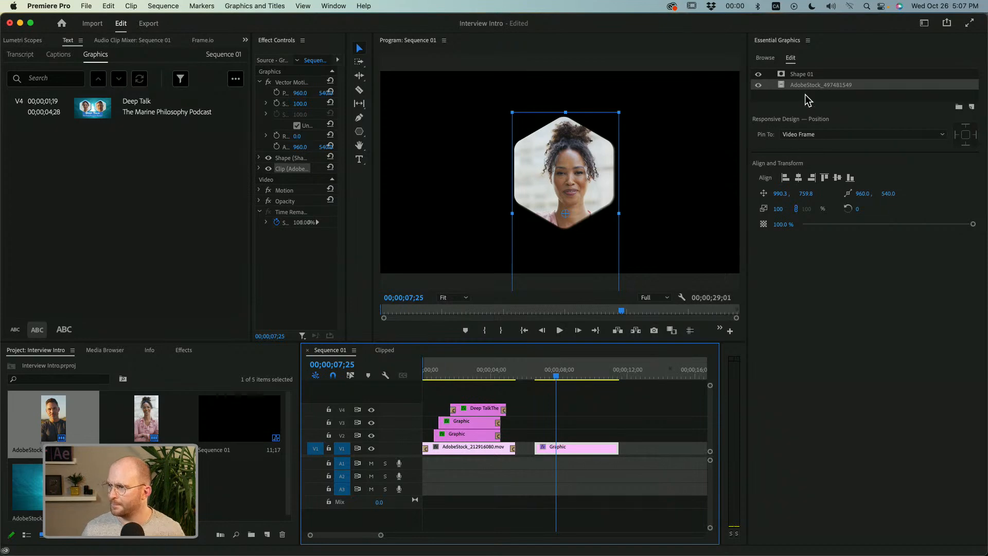
Turn off the shadow on Shape 01 and toggle its stroke off and back on.
left_click(802, 75)
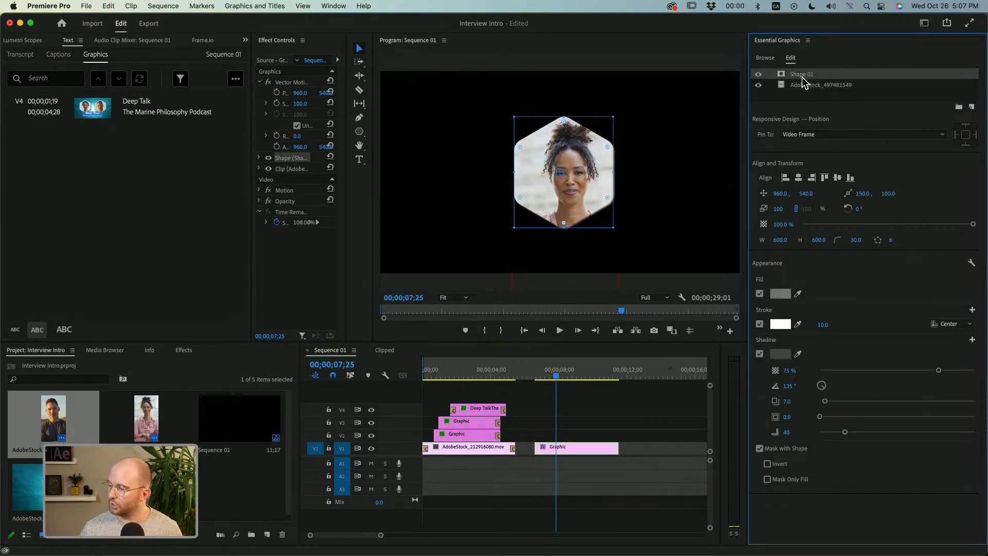
left_click(760, 354)
left_click(760, 324)
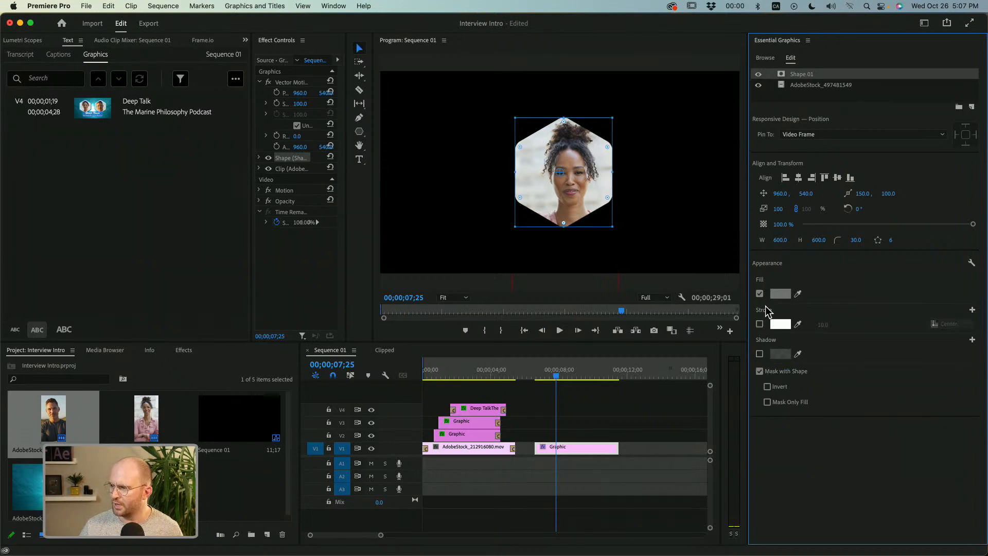
left_click(759, 324)
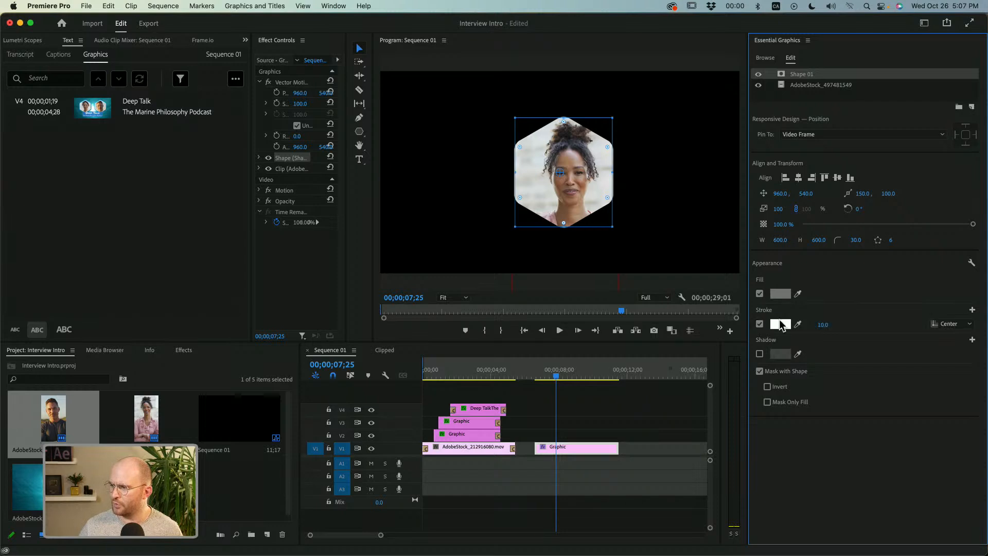
Widen the hexagon's stroke to 38 and limit the mask to the fill only.
mouse_move(824, 325)
left_mouse_down()
mouse_move(875, 325)
mouse_move(833, 325)
left_mouse_up()
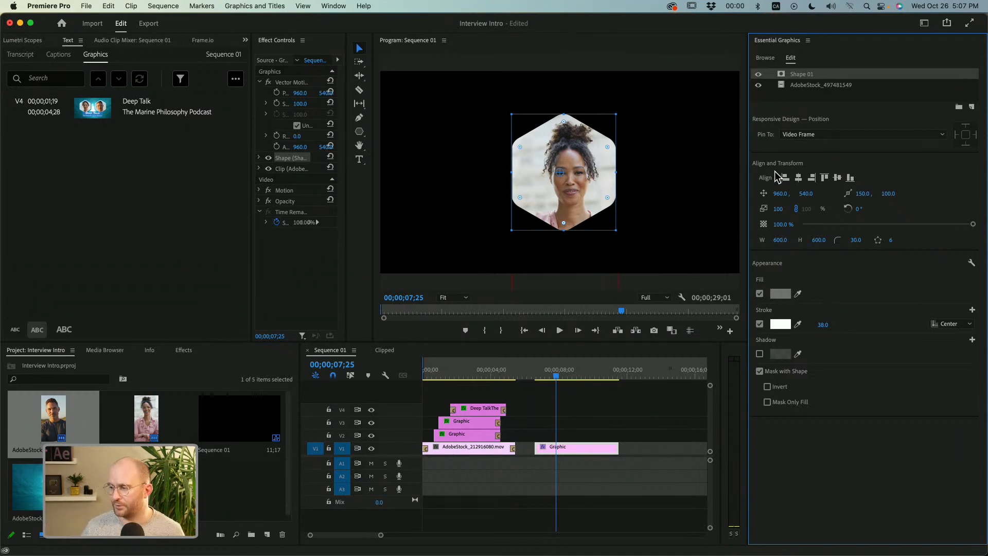
left_click(767, 403)
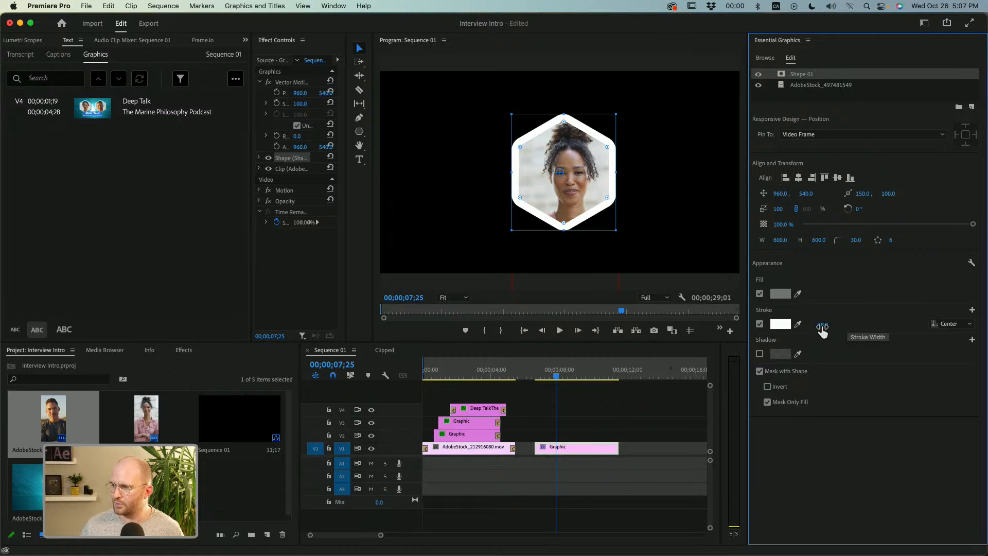
Try the hexagon's stroke with Outer alignment, at widths of 22 and 50.
left_click(946, 324)
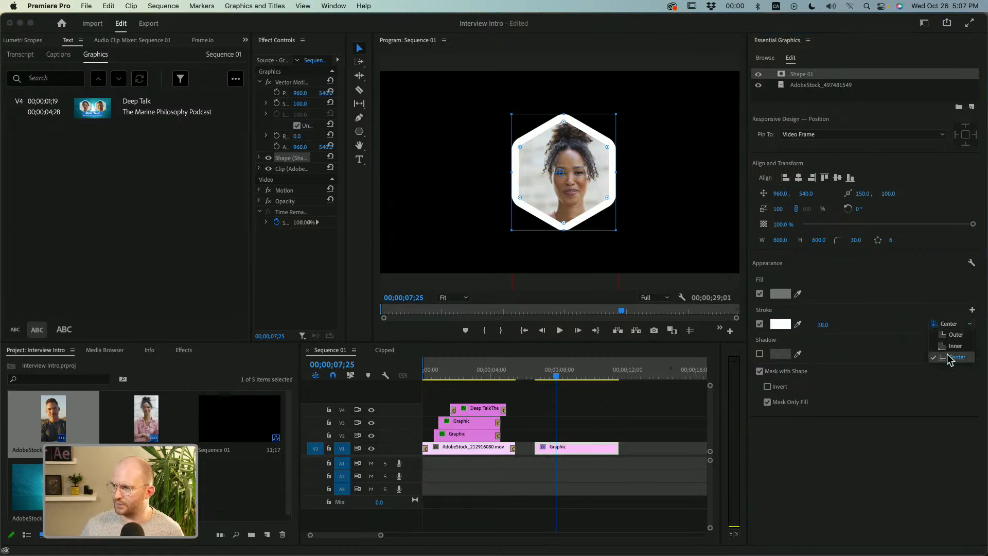
left_click(823, 326)
left_click(859, 314)
left_click_drag(827, 326, 820, 326)
left_click(948, 324)
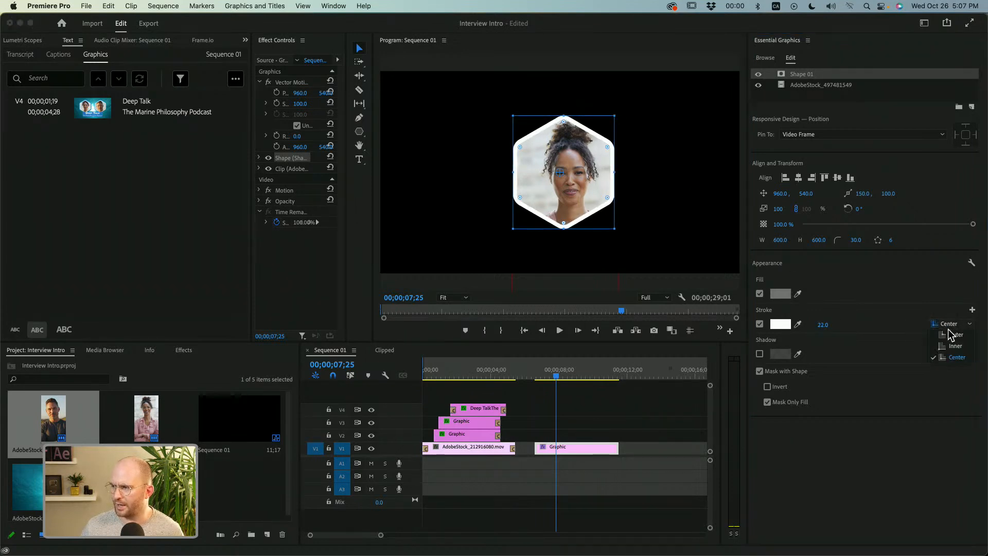
left_click(956, 336)
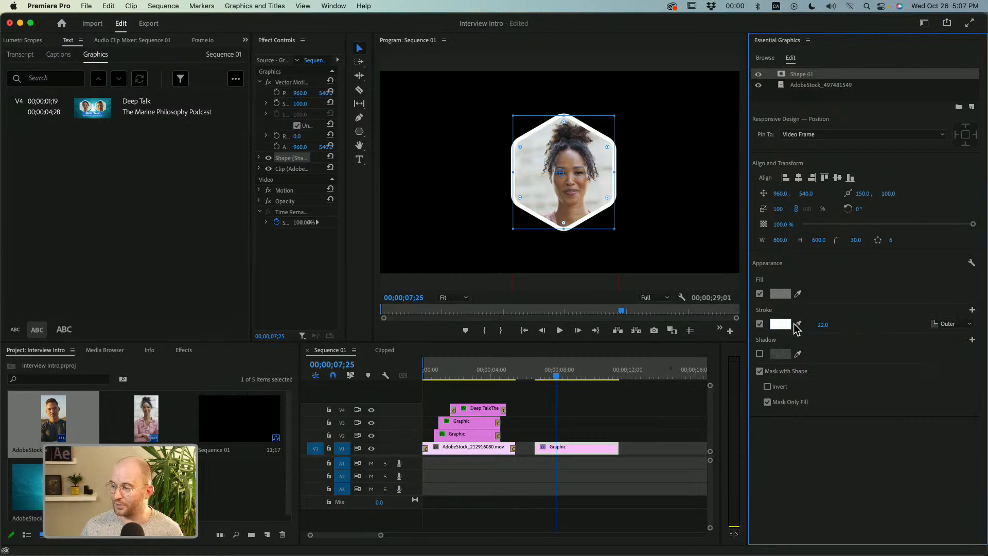
left_click_drag(824, 326, 833, 326)
Try the hexagon's stroke with Inner alignment at a width of 49.
left_click(962, 325)
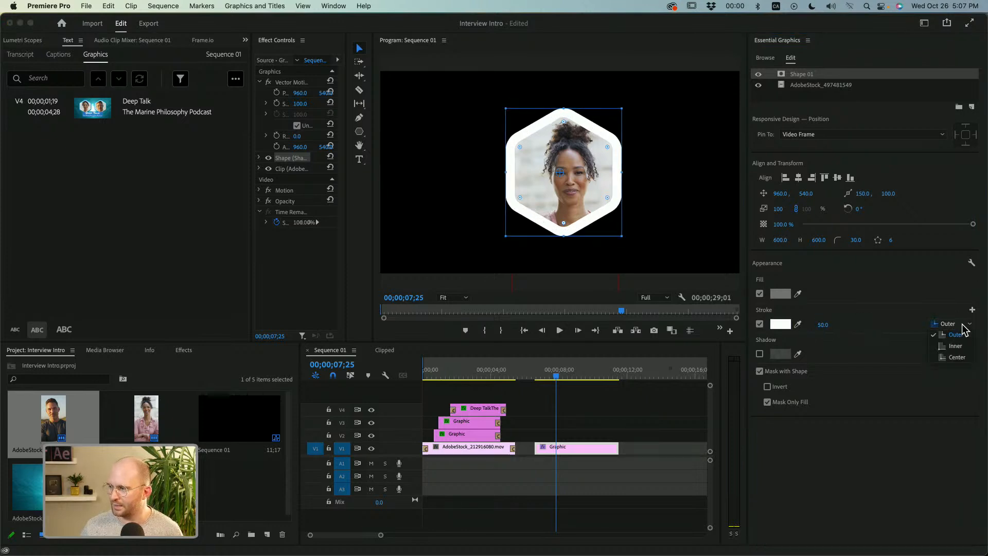
left_click(961, 348)
left_click_drag(823, 325, 822, 324)
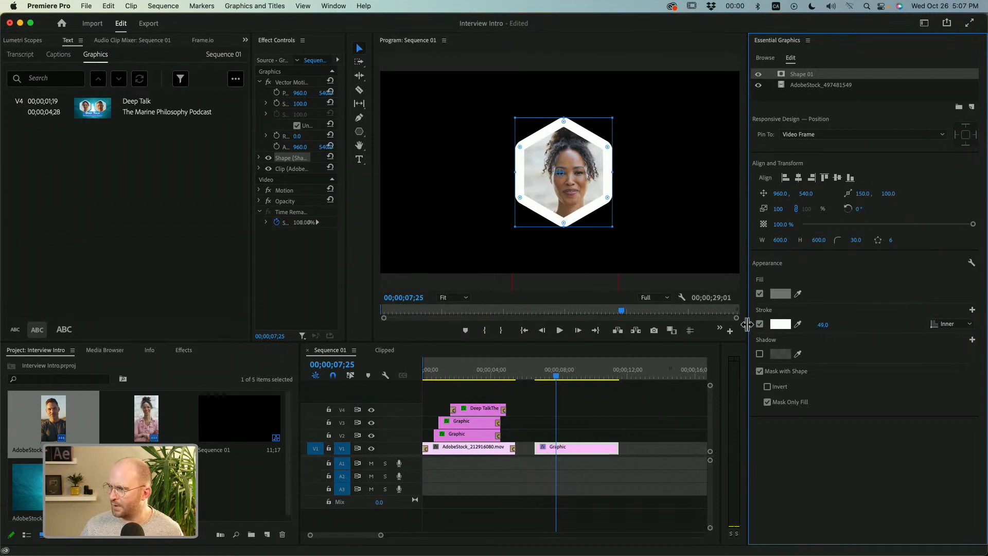
Set the graphic's stroke style to Round Join for the line joins and Round Cap for the line caps.
left_click(971, 264)
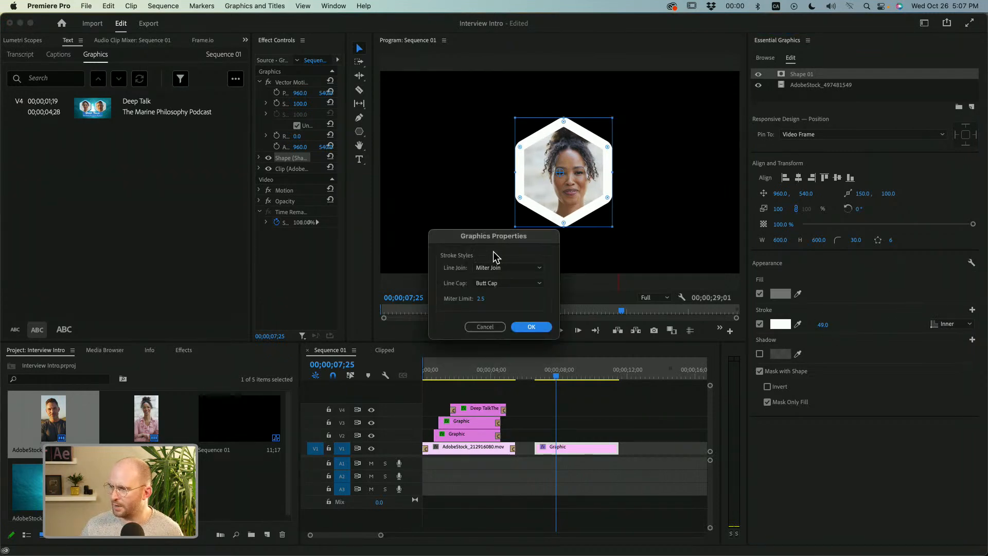
left_click(504, 267)
left_click(509, 287)
left_click(510, 284)
left_click(507, 309)
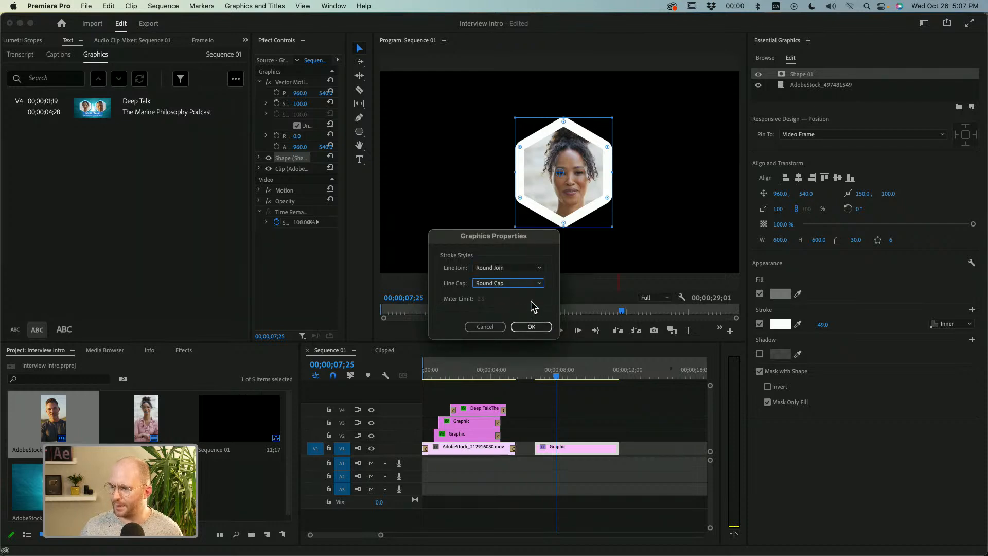
left_click(532, 327)
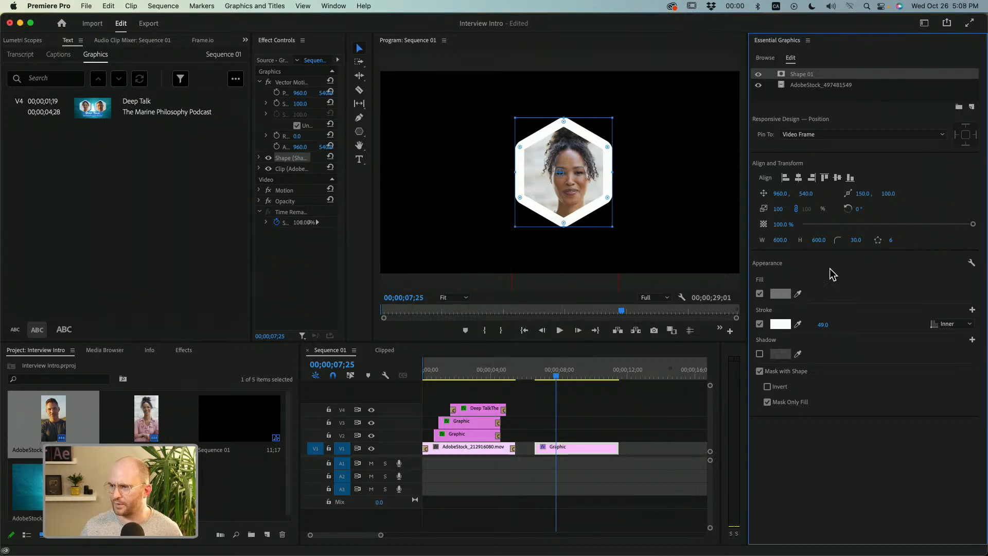
Set the hexagon's stroke to Center alignment with a width of 30, keeping the Shape 01 layer selected.
left_click_drag(823, 325, 811, 324)
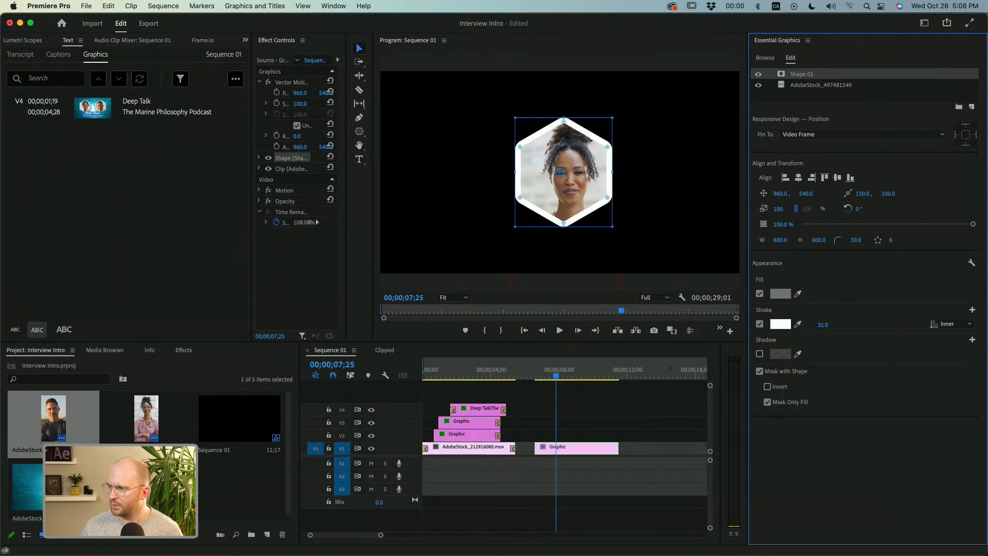
left_click(953, 324)
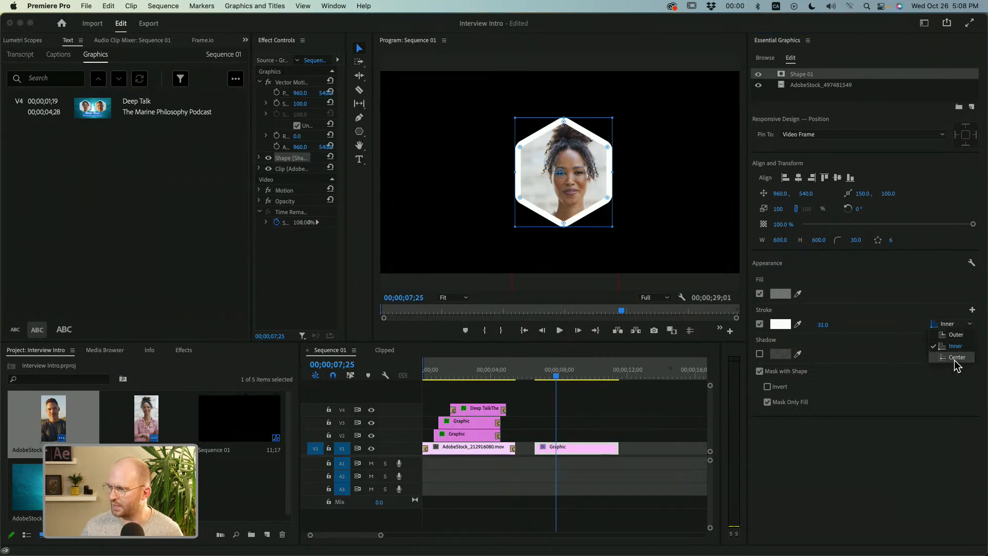
left_click(957, 358)
mouse_move(822, 325)
left_mouse_down()
mouse_move(868, 325)
mouse_move(822, 325)
left_mouse_up()
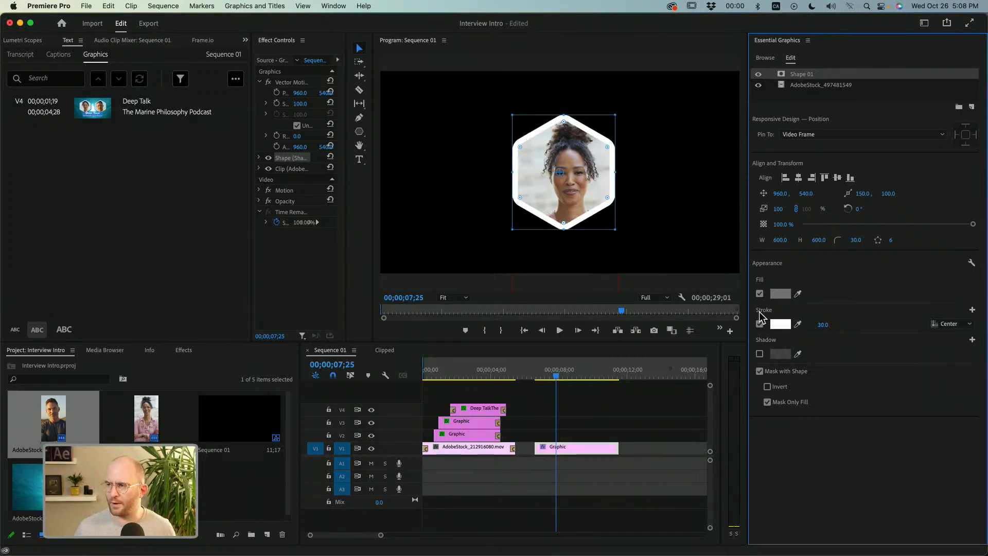
left_click(812, 95)
left_click(812, 76)
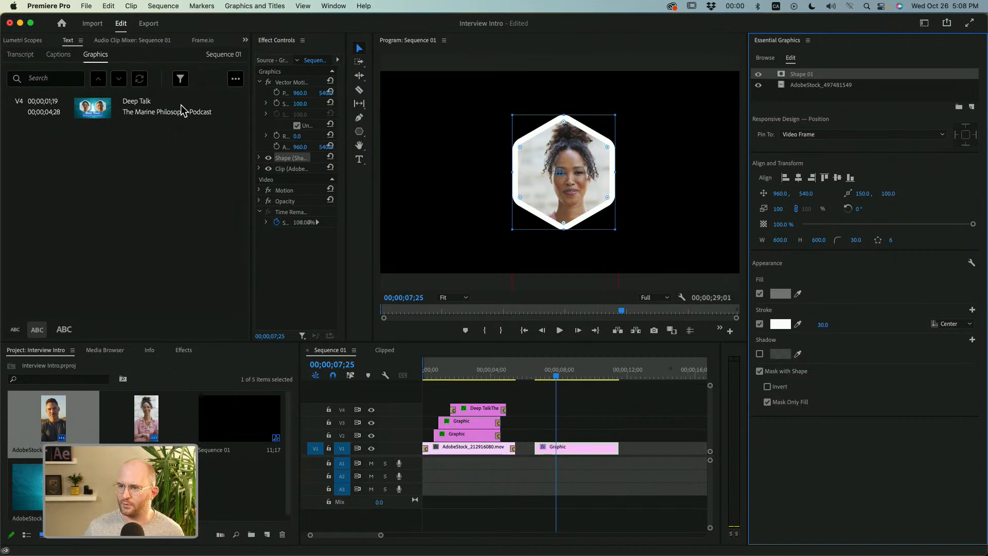
Enlarge the Effect Controls with their keyframe timeline and move the playhead to the start of the graphic clip, 00;00;06;18.
left_click_drag(252, 122, 12, 126)
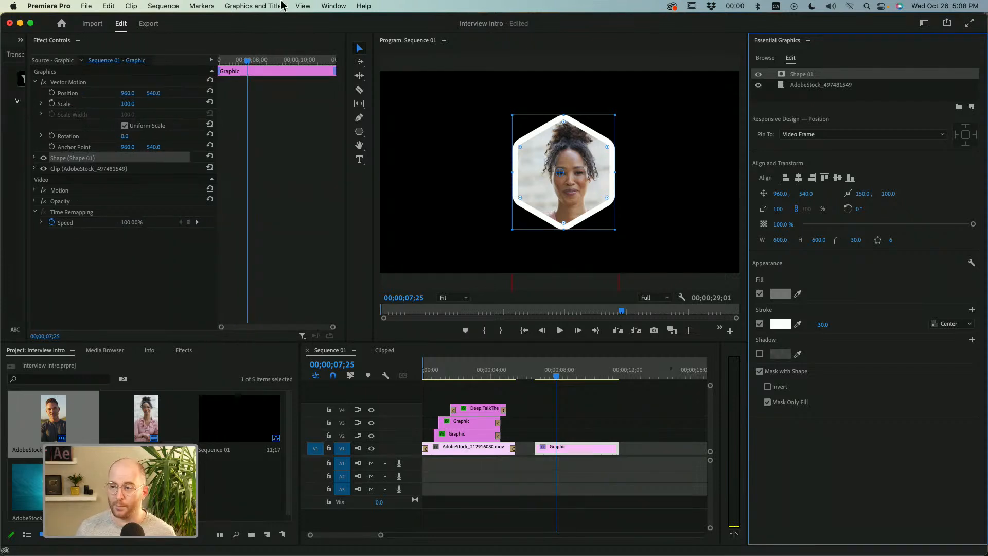
left_click(343, 7)
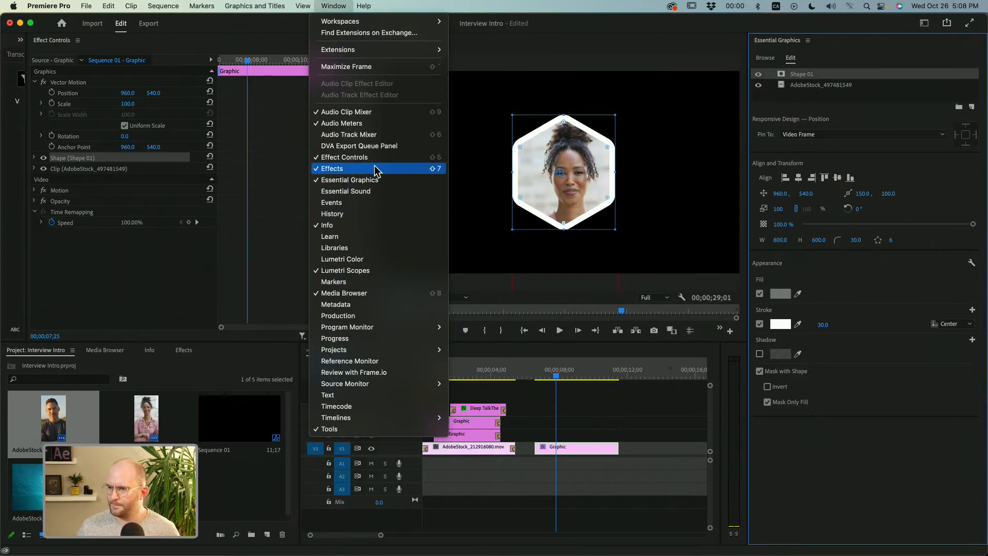
left_click(167, 240)
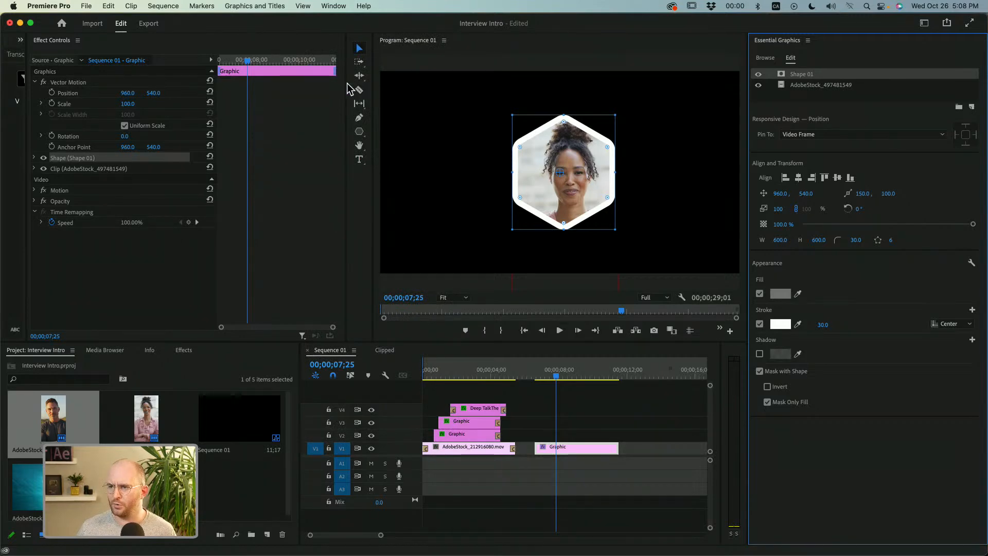
left_click_drag(345, 86, 406, 82)
left_click_drag(308, 69, 346, 97)
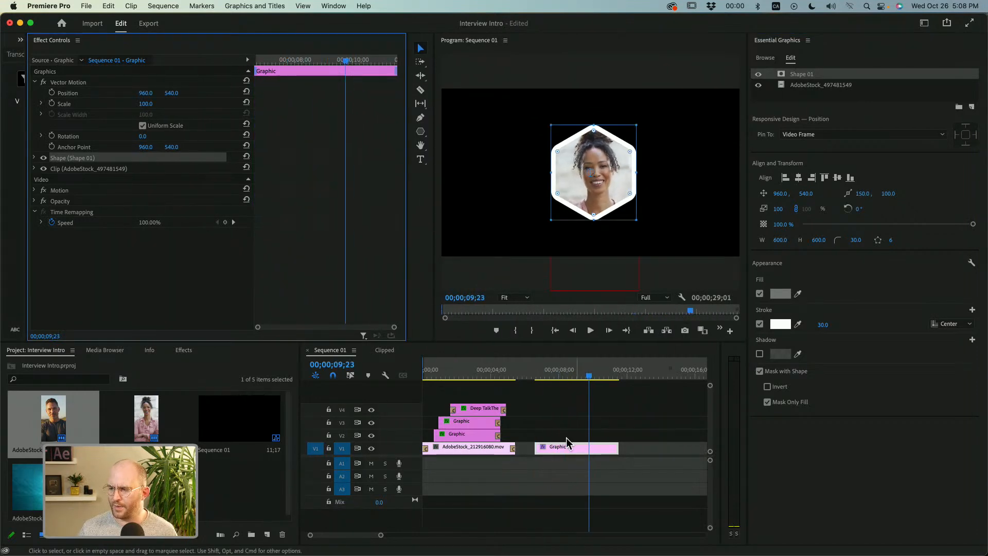
left_click_drag(320, 66, 185, 91)
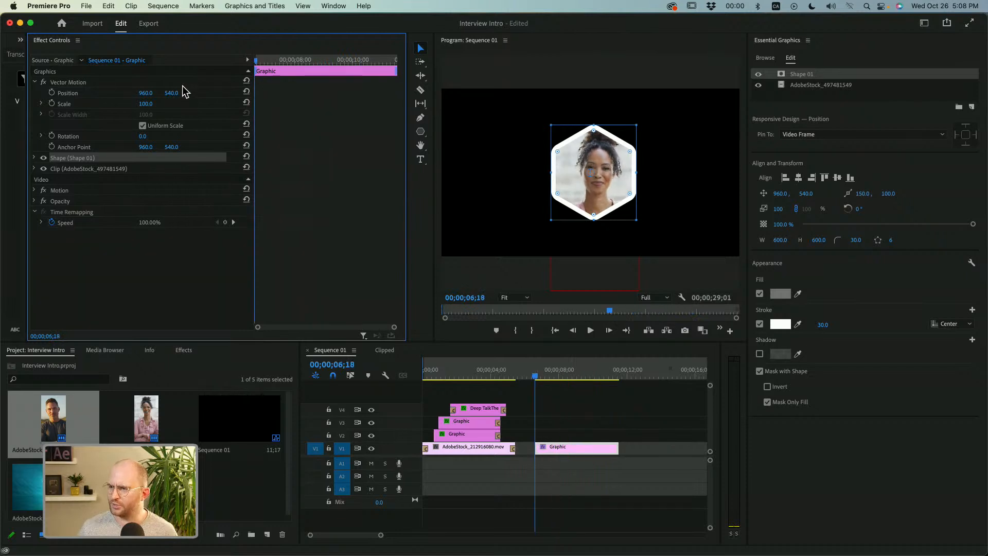
Collapse the Vector Motion and Appearance settings and expand Shape 01 to show its Transform properties.
left_click(35, 82)
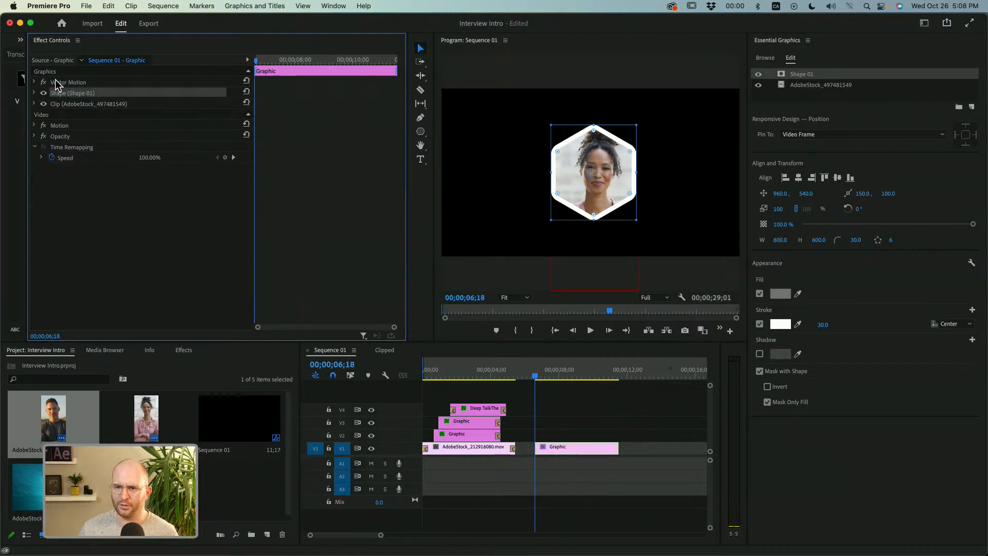
left_click(35, 93)
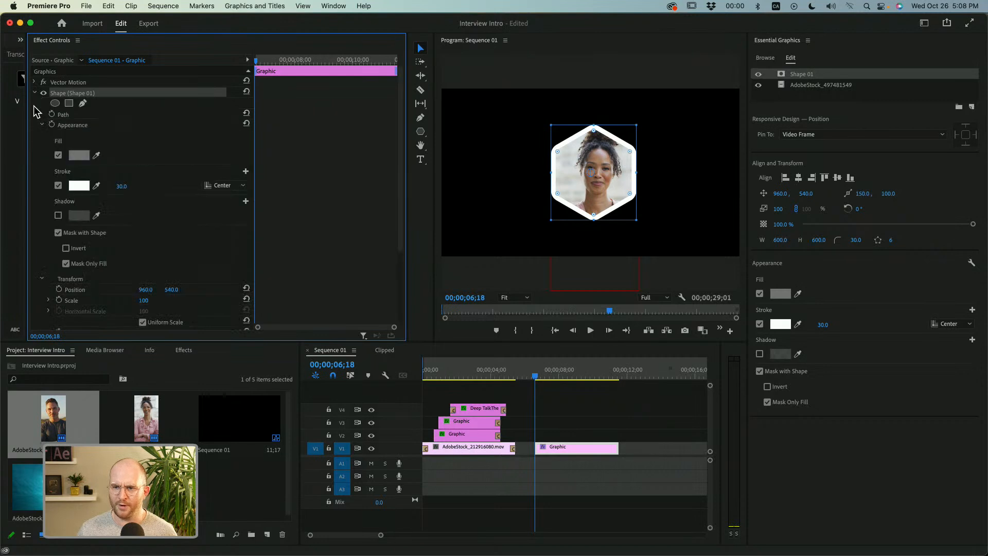
left_click(40, 125)
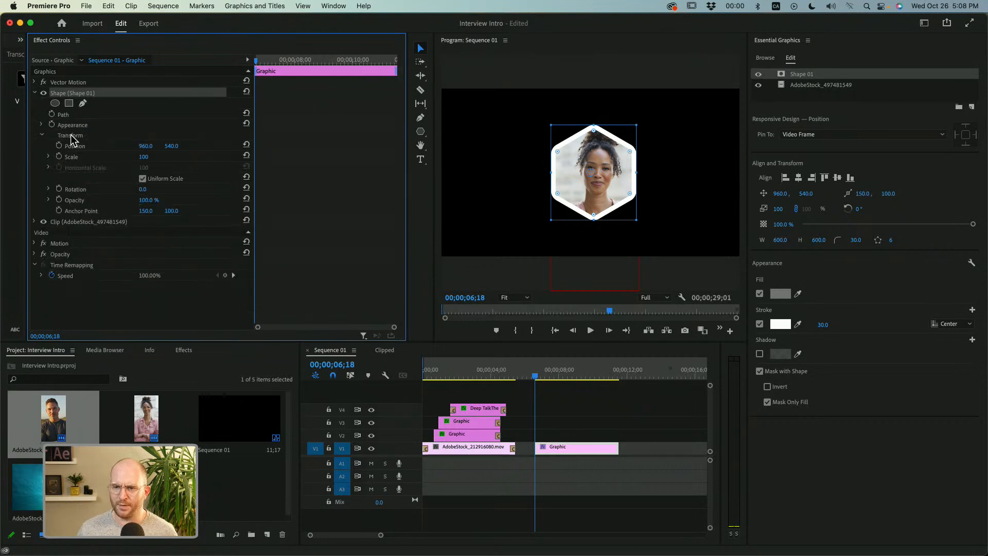
left_click(70, 135)
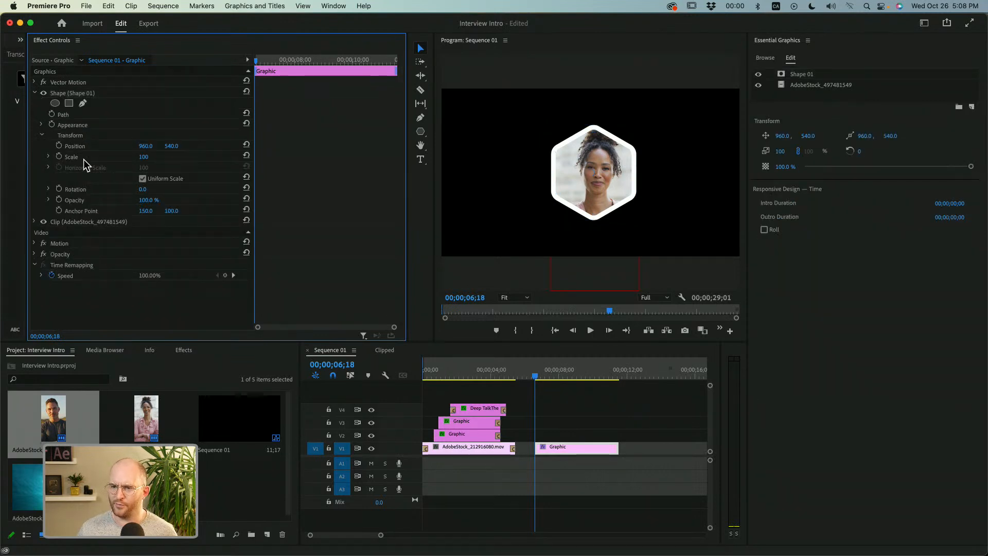
Try different Scale values on the hexagon shape, including 104, and reset its Scale to 100.
mouse_move(143, 161)
left_mouse_down()
mouse_move(97, 161)
mouse_move(171, 157)
mouse_move(113, 157)
mouse_move(168, 157)
mouse_move(134, 156)
left_mouse_up()
left_click_drag(144, 157, 140, 156)
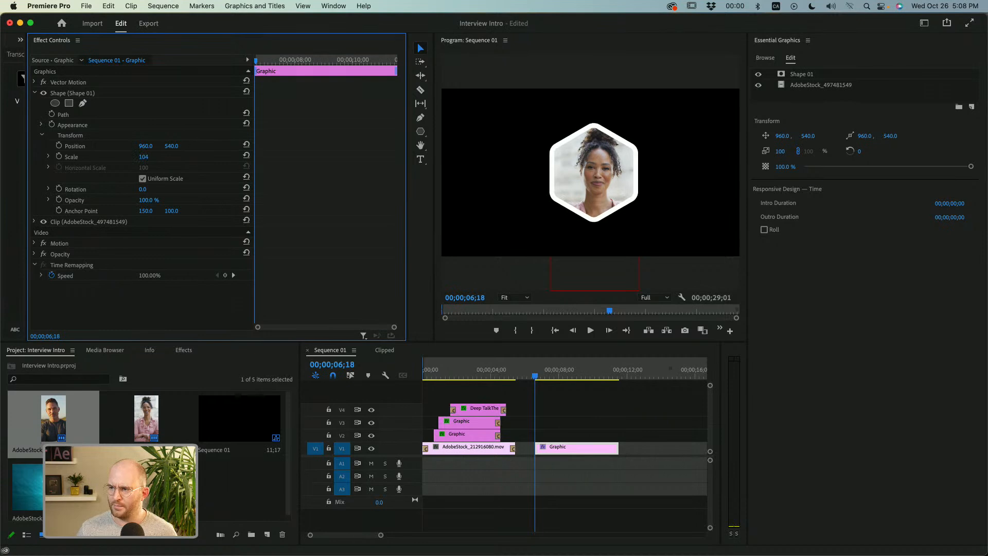
left_click(146, 156)
type("10")
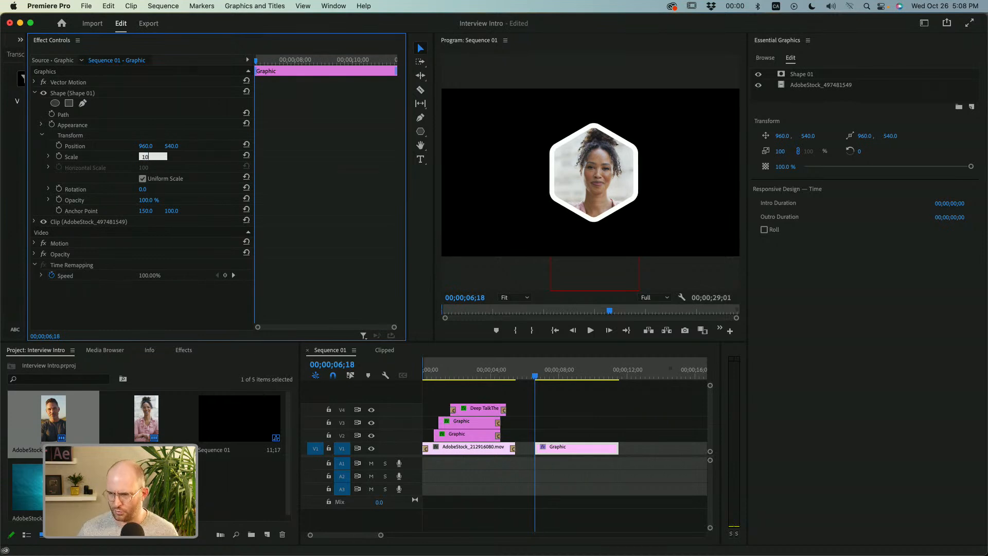
type("0")
key("Return")
Animate the hexagon's Scale with a keyframe of 100 at 00;00;06;28 and one of 0 at the clip's start, 00;00;06;18.
left_click_drag(258, 65, 264, 67)
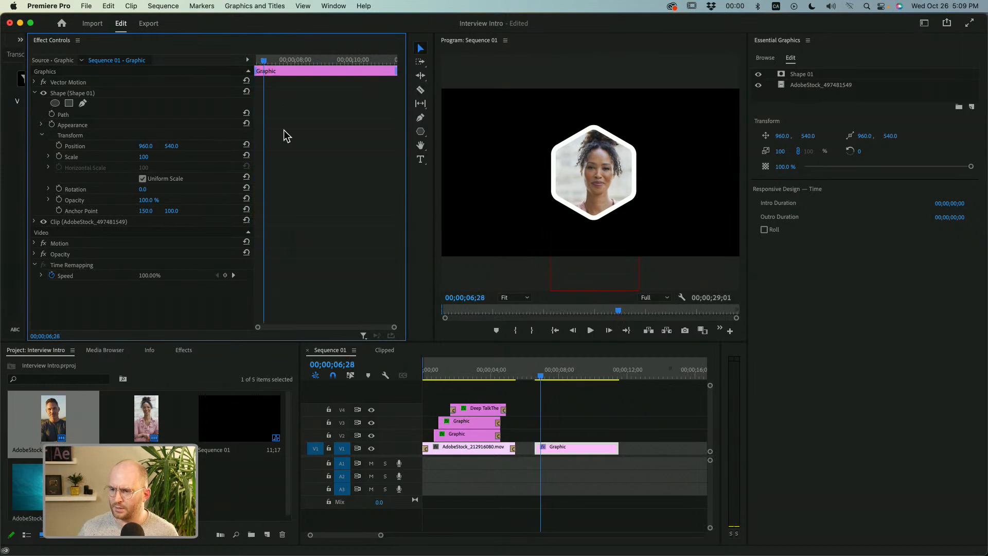
left_click(60, 157)
left_click_drag(265, 62, 253, 63)
left_click(146, 156)
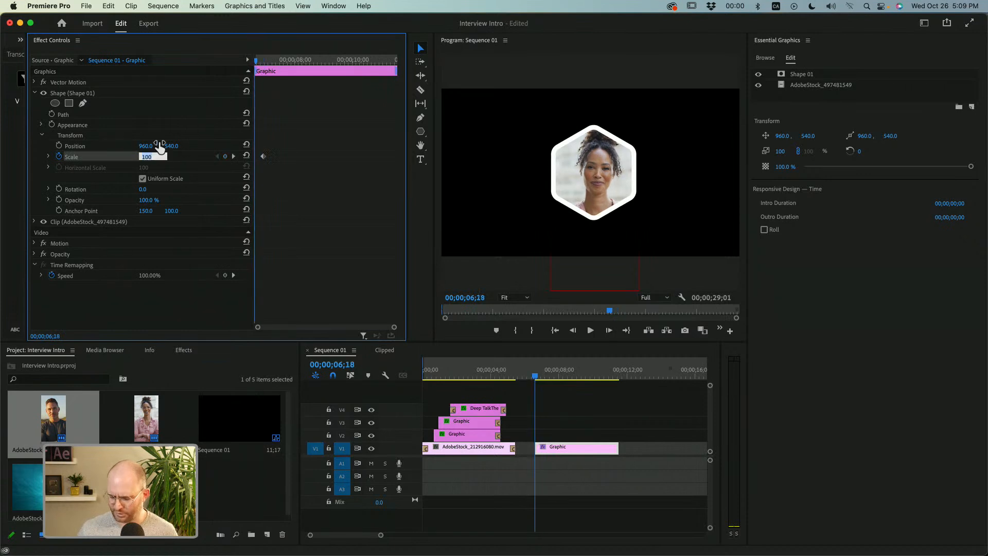
type("0")
key("Return")
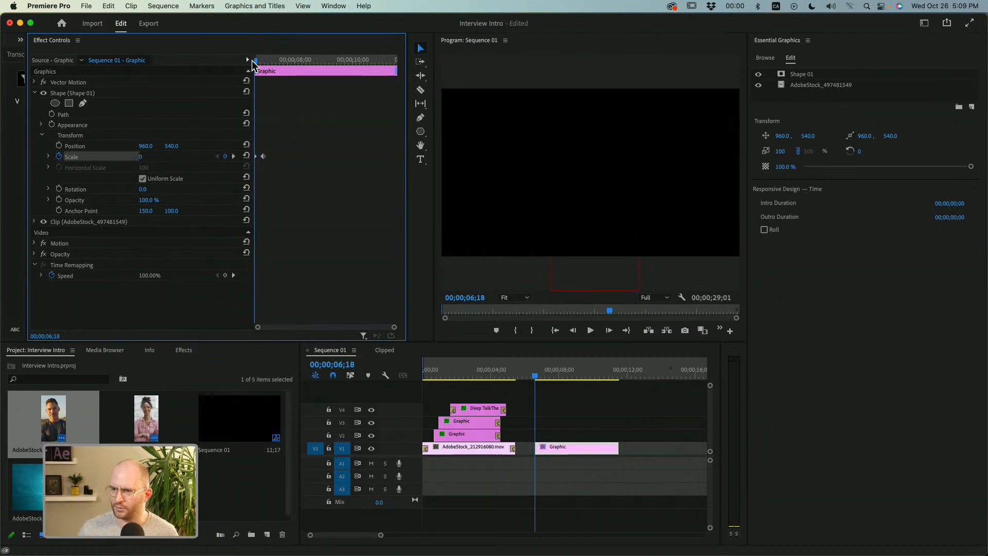
Add a third Scale keyframe with a value of 90 to the hexagon at 00;00;07;02.
left_click_drag(255, 61, 268, 67)
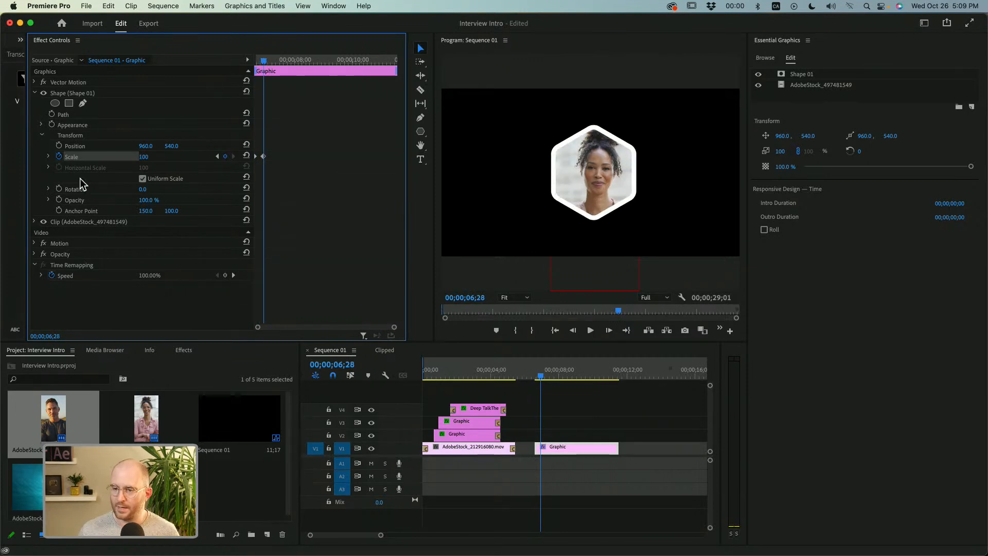
left_click(267, 60)
left_click(148, 156)
type("90")
key("Return")
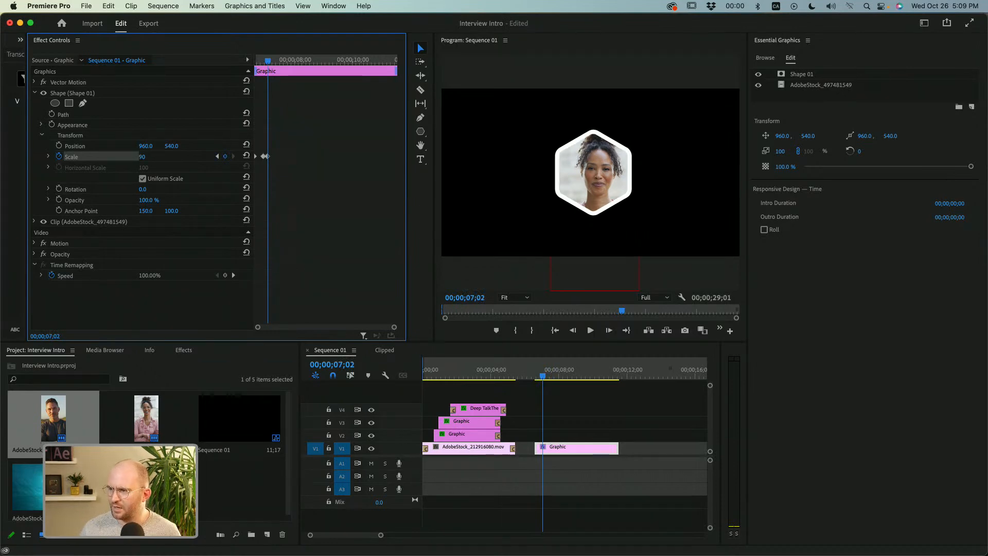
Play the scale animation, move the middle Scale keyframe slightly earlier, and play it again from the clip's start.
left_click_drag(394, 327, 316, 327)
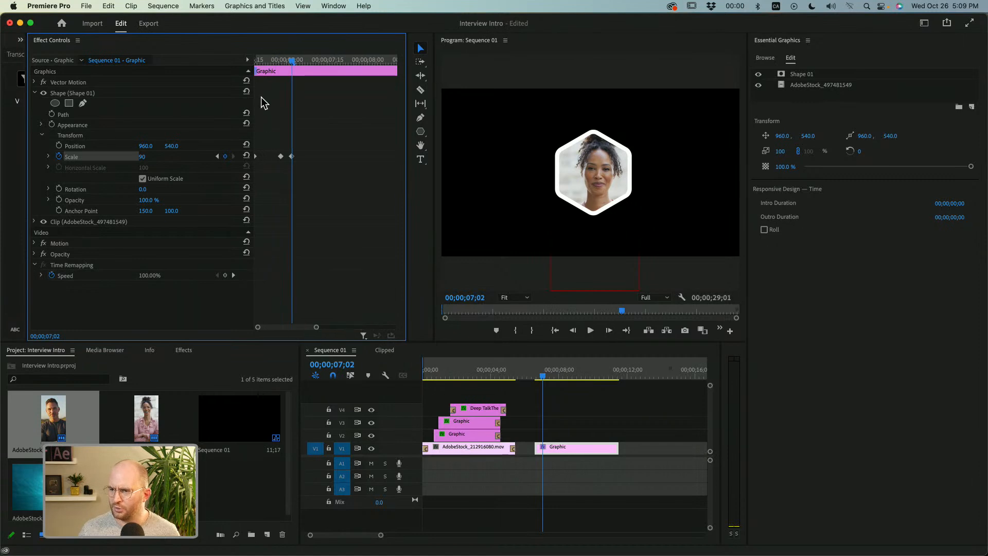
left_click_drag(290, 60, 221, 76)
key("space")
key("space")
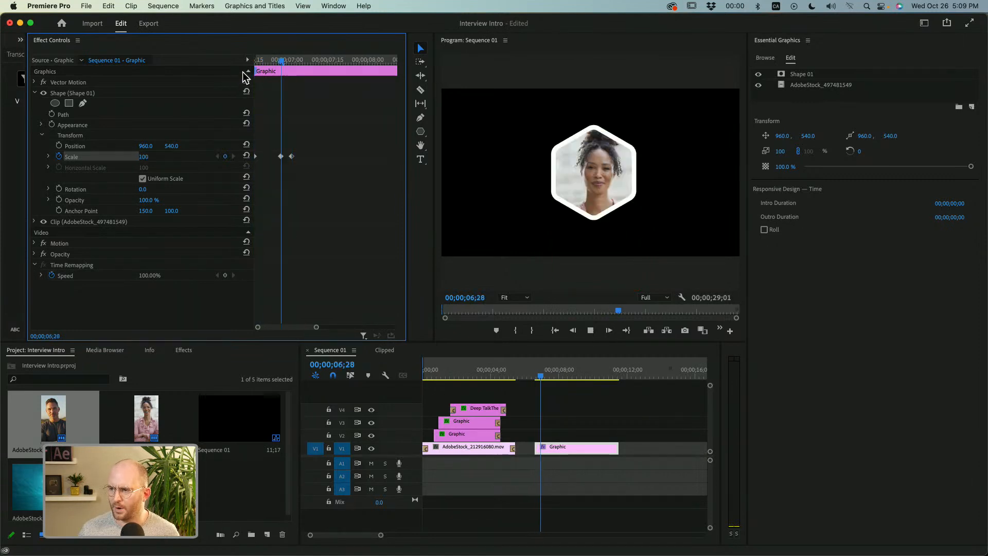
left_click_drag(280, 156, 277, 157)
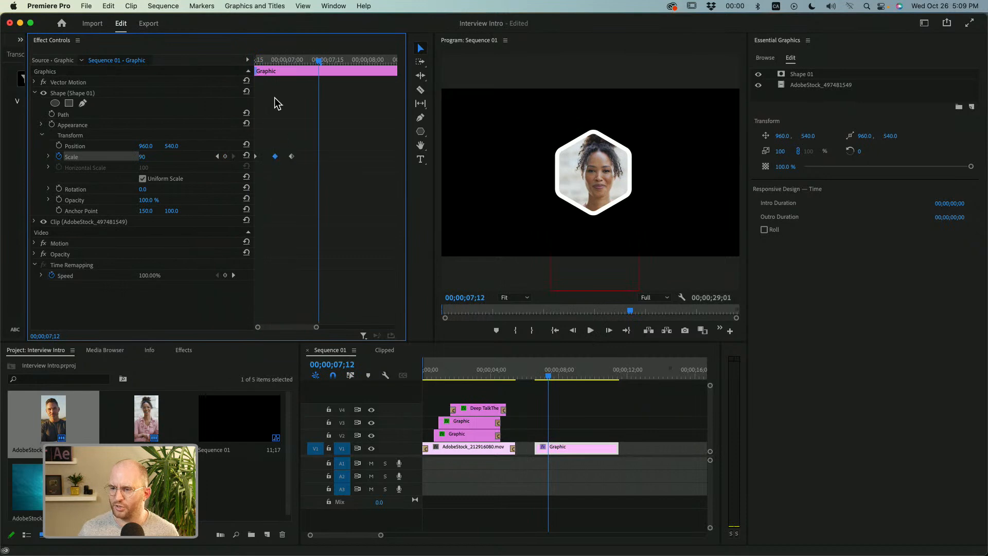
left_click_drag(273, 62, 170, 58)
key("space")
key("space")
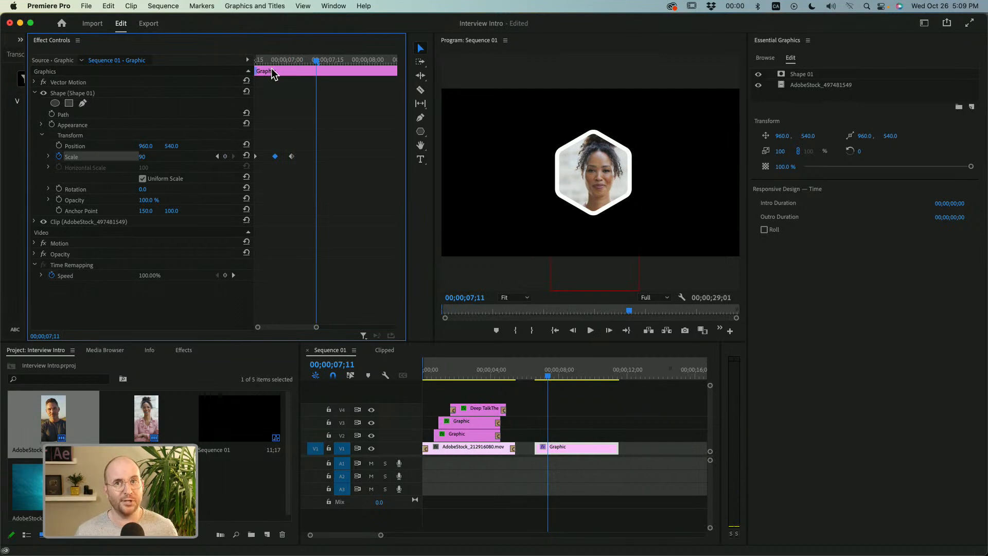
Apply Ease In and Ease Out to all three of the hexagon's Scale keyframes.
left_click_drag(303, 154, 241, 165)
right_click(276, 161)
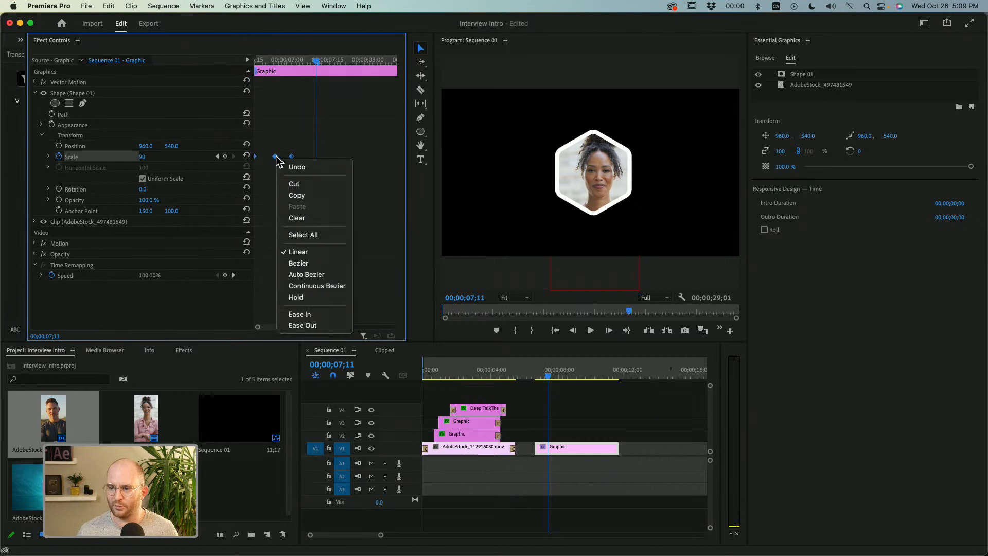
left_click(297, 314)
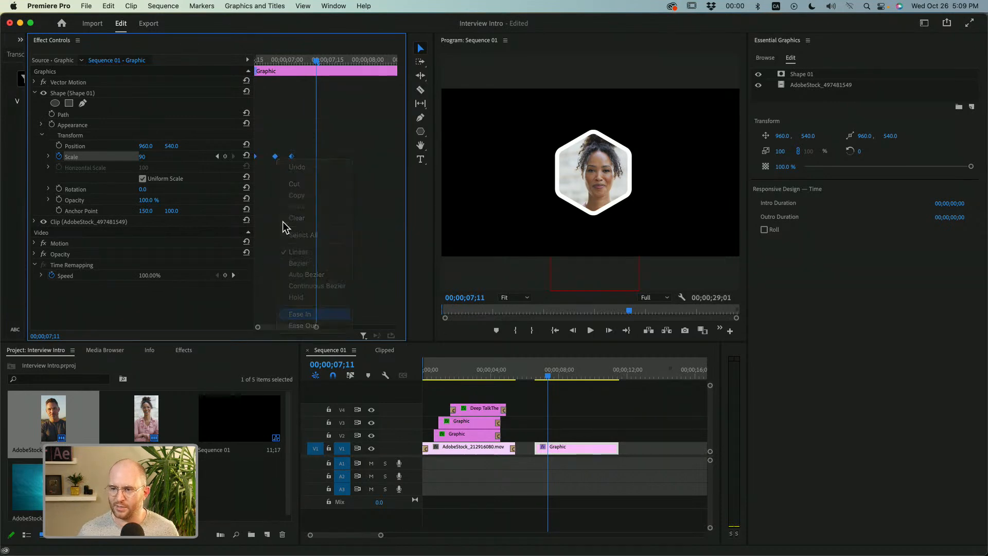
right_click(275, 156)
left_click(315, 325)
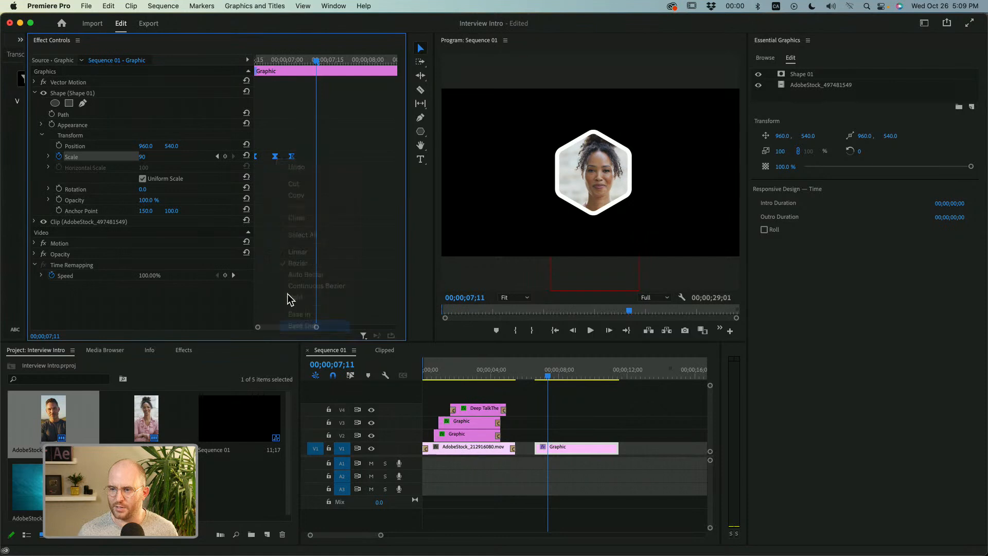
Show the Scale velocity graph and play back the eased animation from the start of the clip.
left_click(48, 156)
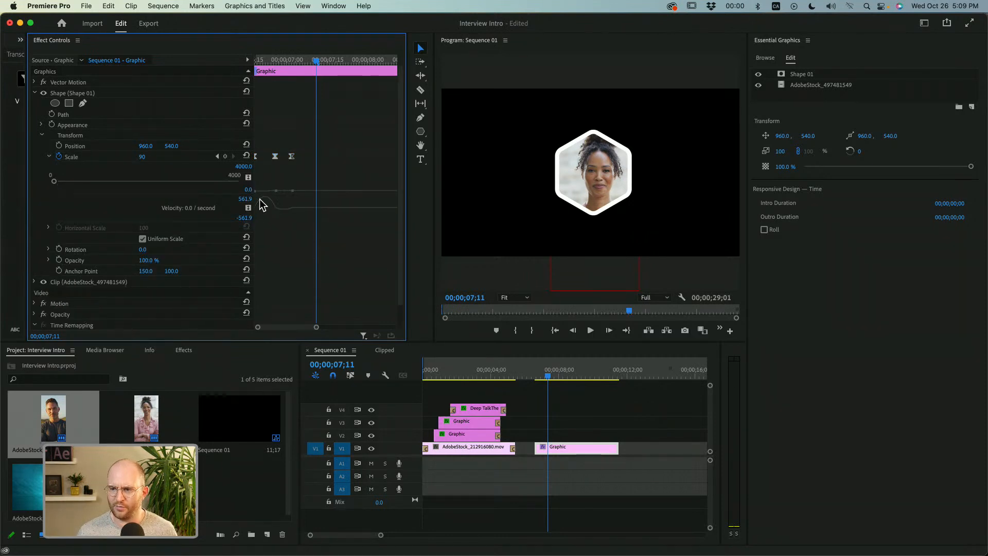
left_click_drag(287, 61, 208, 63)
key("space")
key("space")
left_click_drag(288, 59, 127, 80)
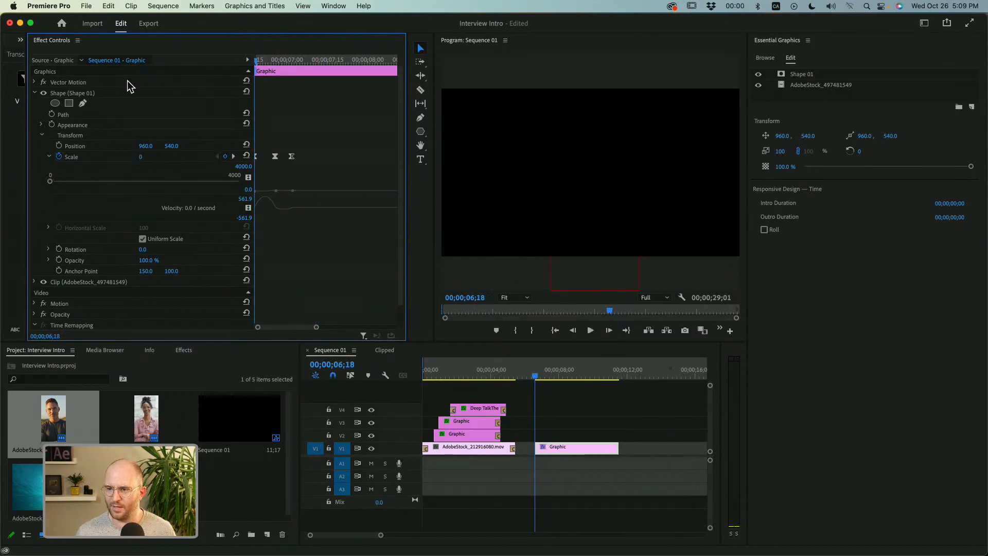
key("space")
key("space")
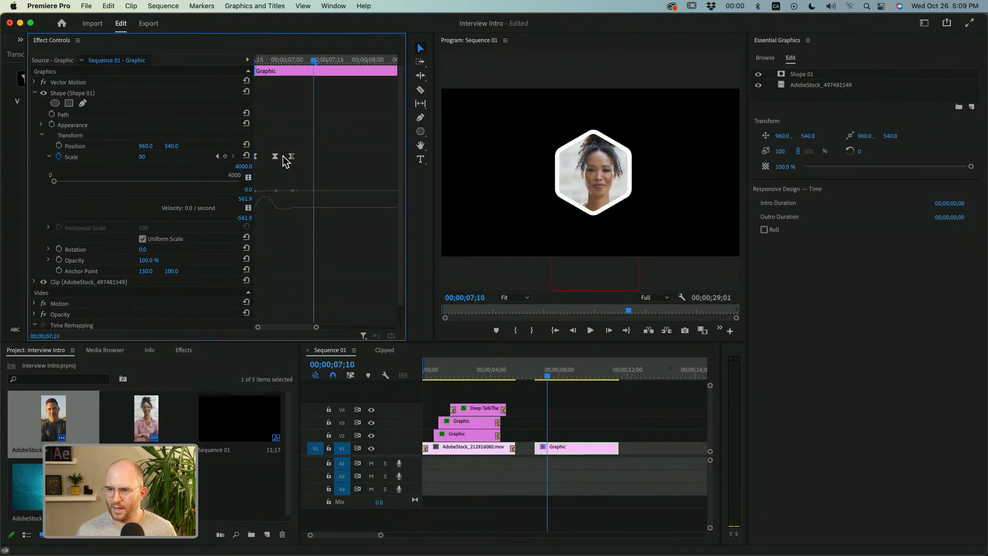
Shift the last and middle Scale keyframes slightly later and play back the animation.
left_click(292, 157)
left_click_drag(276, 156, 279, 156)
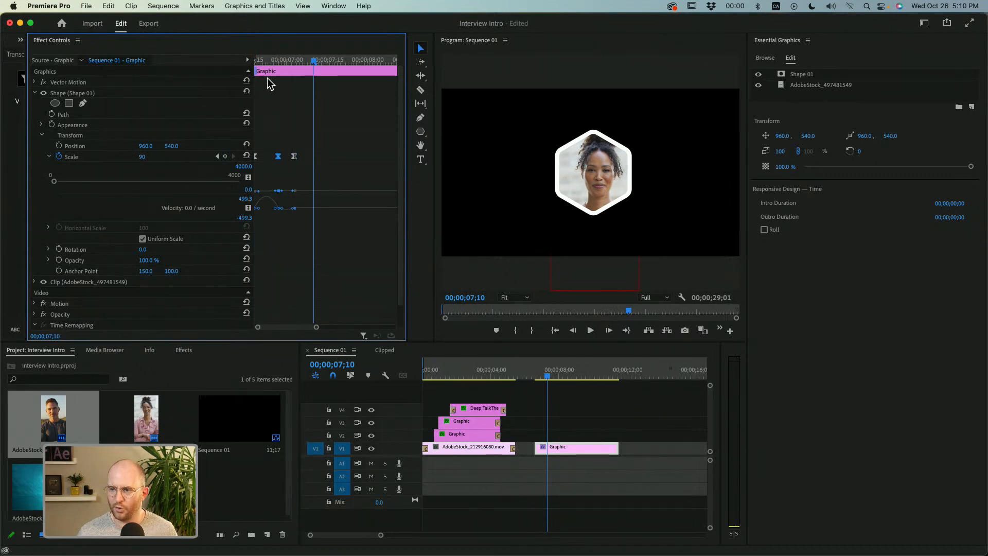
left_click(259, 60)
key("space")
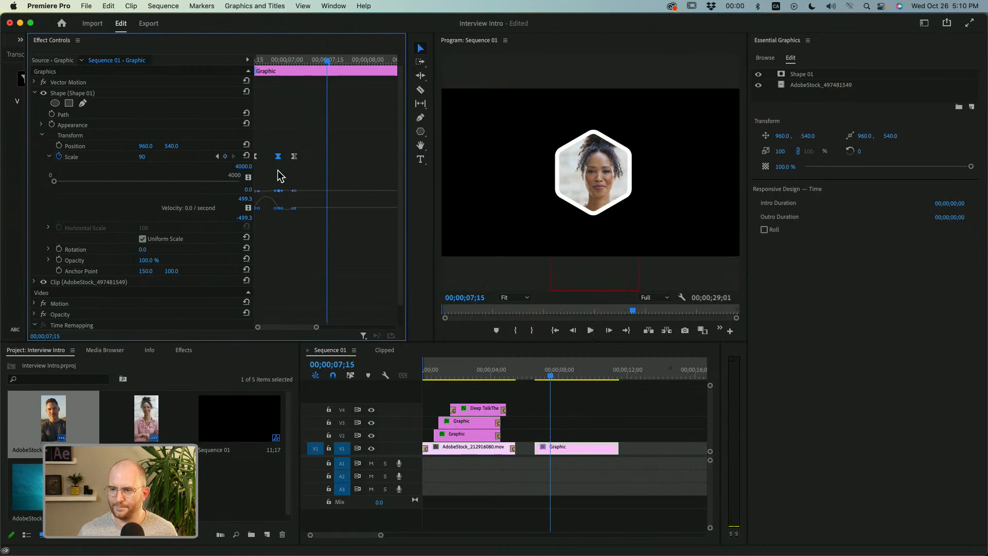
Move the middle Scale keyframe slightly earlier and preview the hexagon's pop-in from the clip's start.
left_click_drag(277, 158, 275, 158)
key("Up")
key("space")
key("space")
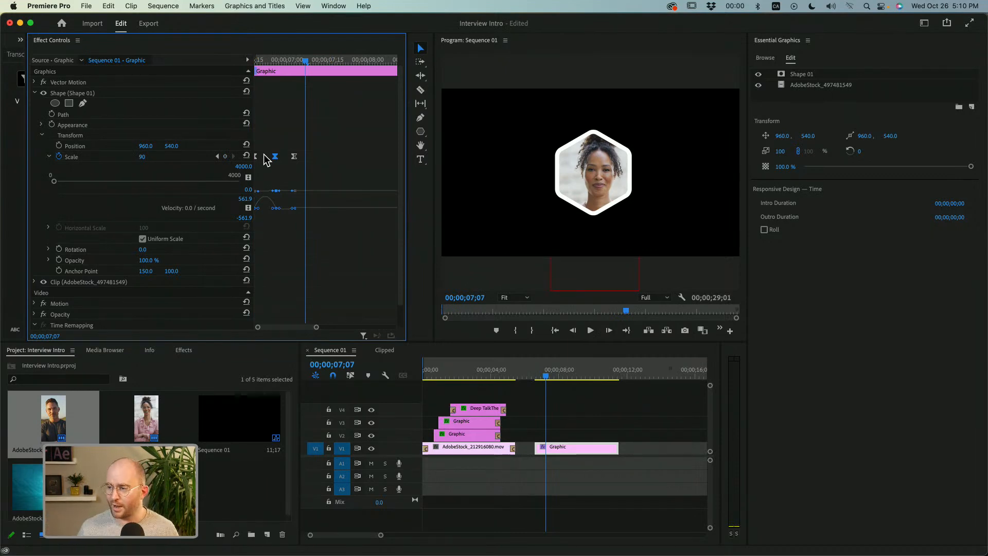
left_click_drag(279, 58, 237, 66)
key("space")
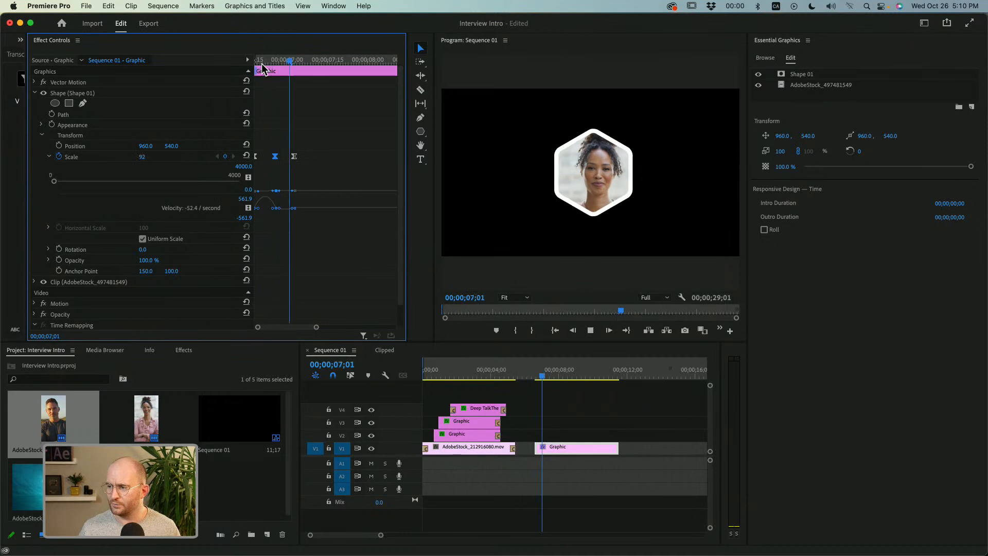
key("space")
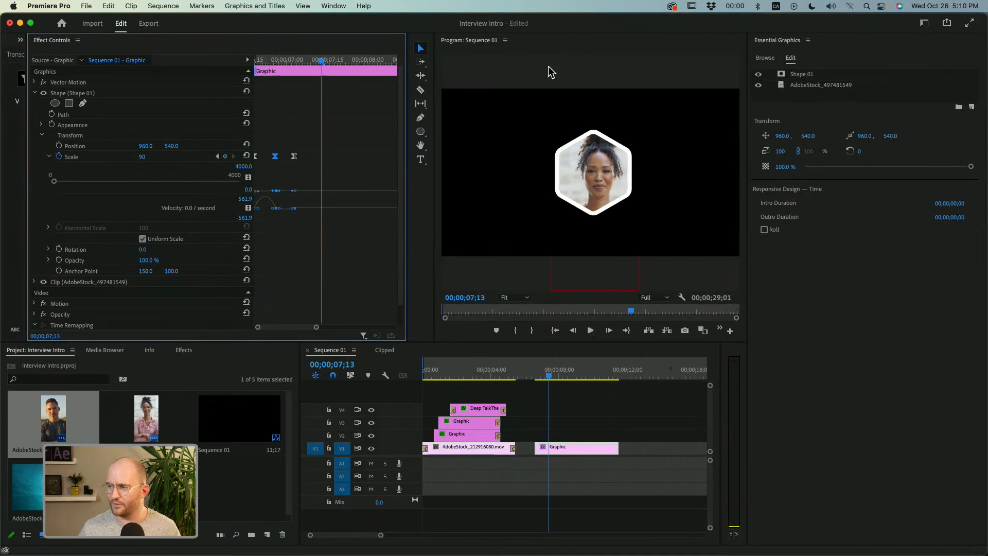
Collapse the shape's Transform properties, select the Shape 01 layer, and add a second stroke to it.
left_click(40, 136)
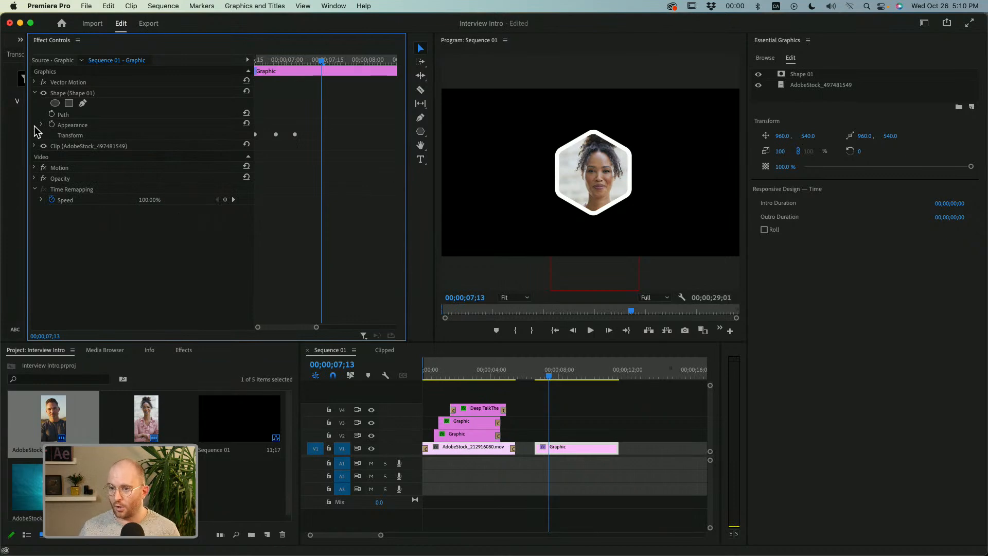
left_click(787, 99)
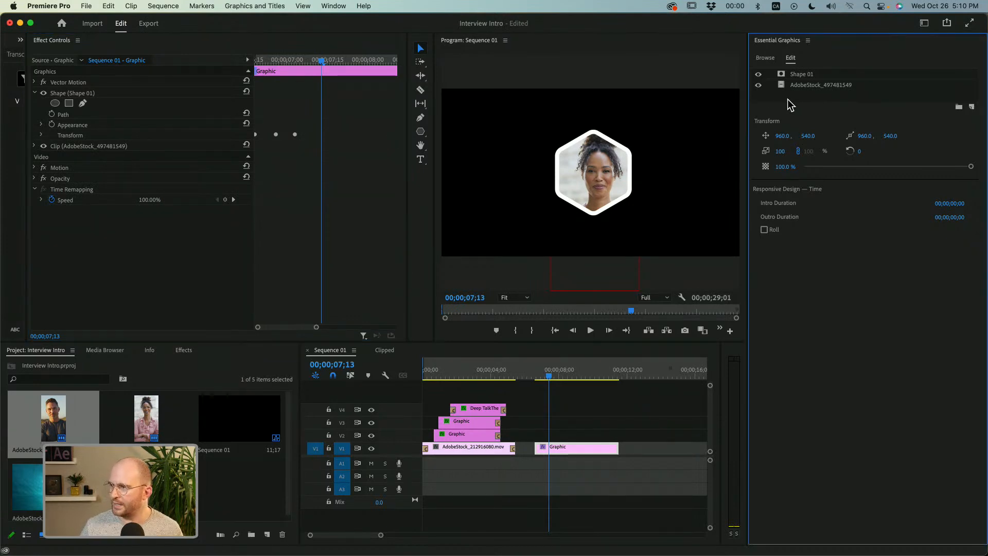
left_click(800, 76)
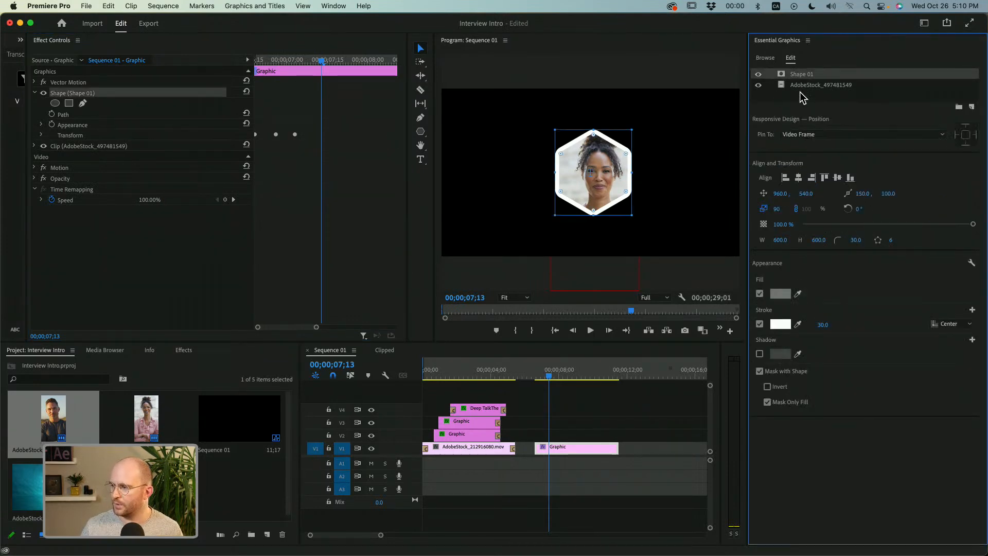
left_click(972, 309)
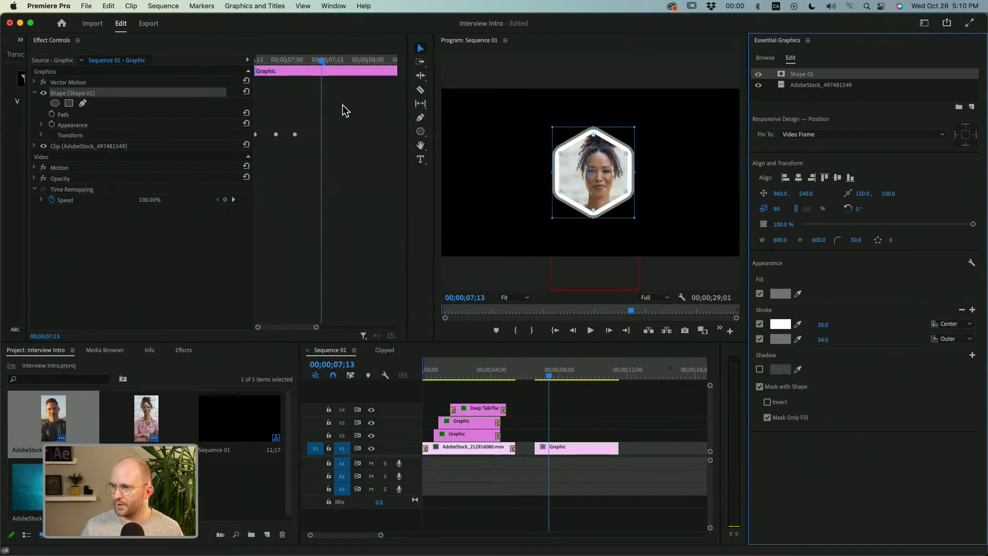
Remove the second, outer stroke from the hexagon mask shape and reselect the Shape 01 layer.
mouse_move(292, 56)
left_mouse_down()
mouse_move(261, 58)
mouse_move(295, 58)
left_mouse_up()
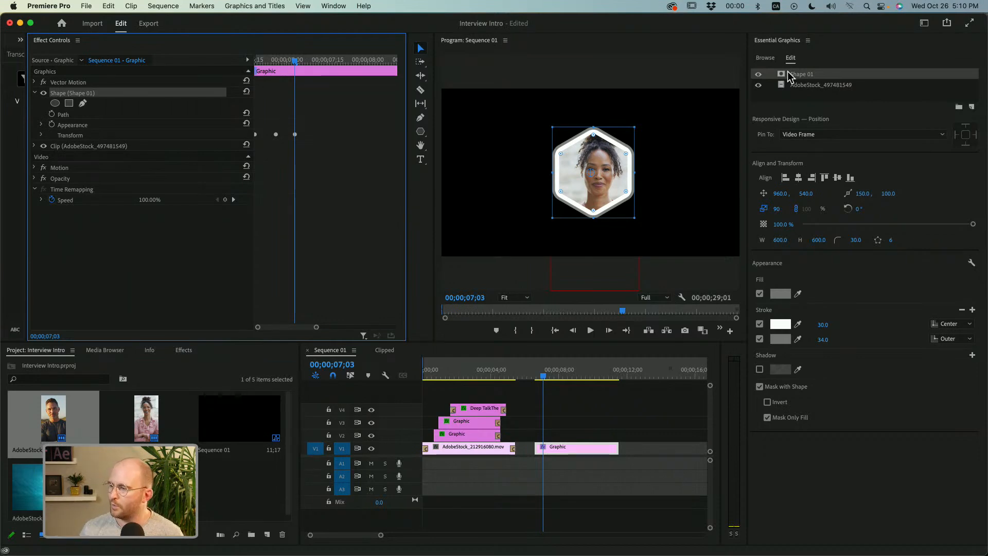
left_click(962, 310)
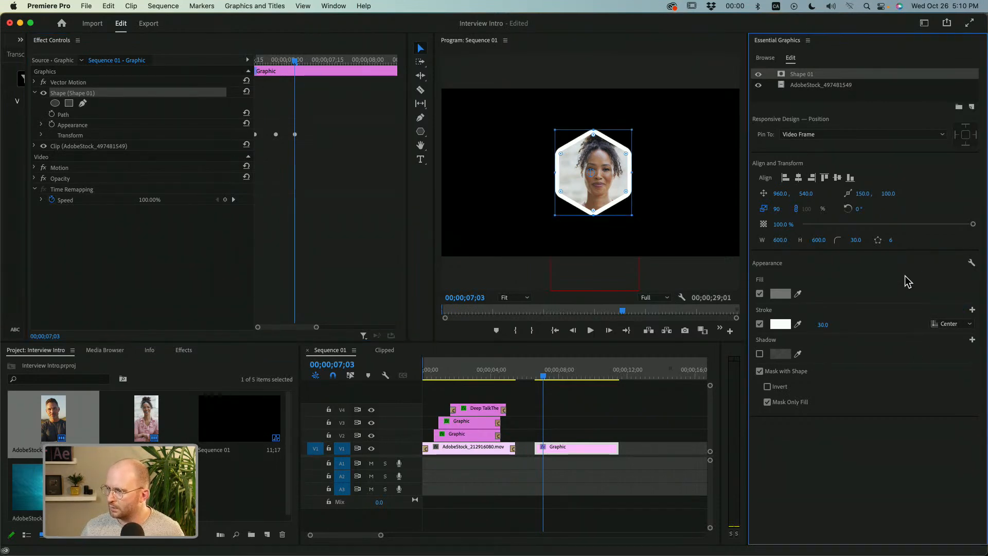
left_click(803, 93)
left_click(806, 75)
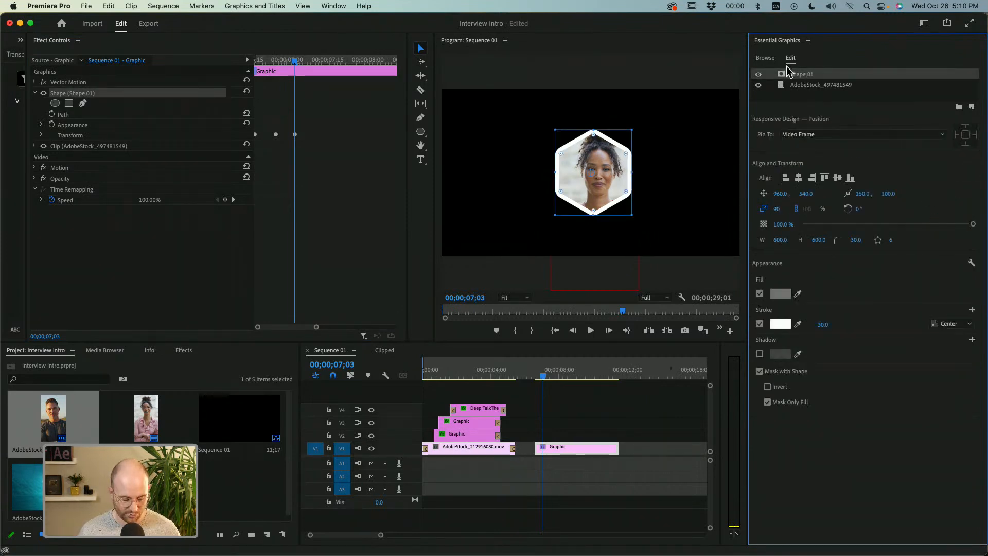
Paste a copy of Shape 01, place it beneath the AdobeStock_497481549 layer, and turn off the copy's shape masking.
key("super+v")
left_click_drag(801, 78, 802, 99)
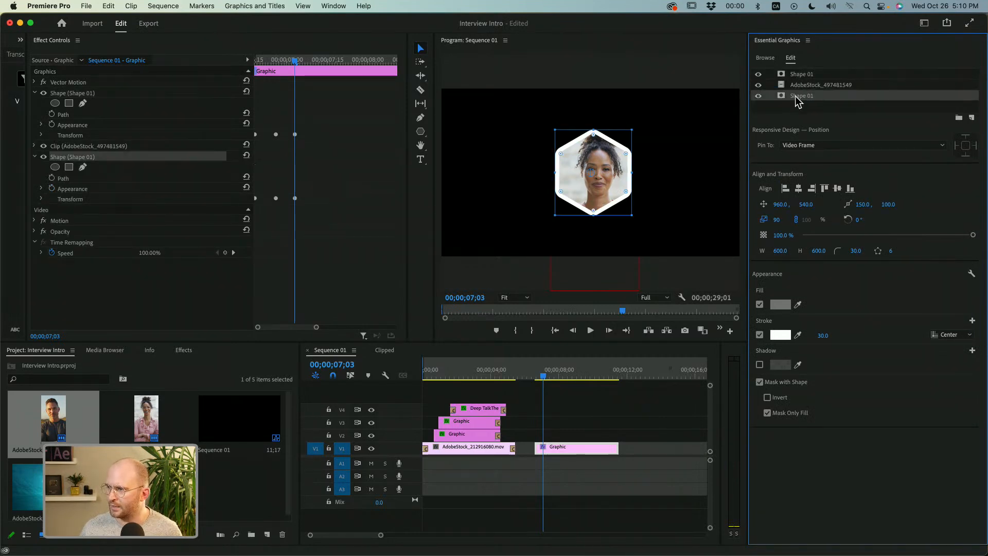
left_click(768, 412)
left_click(760, 382)
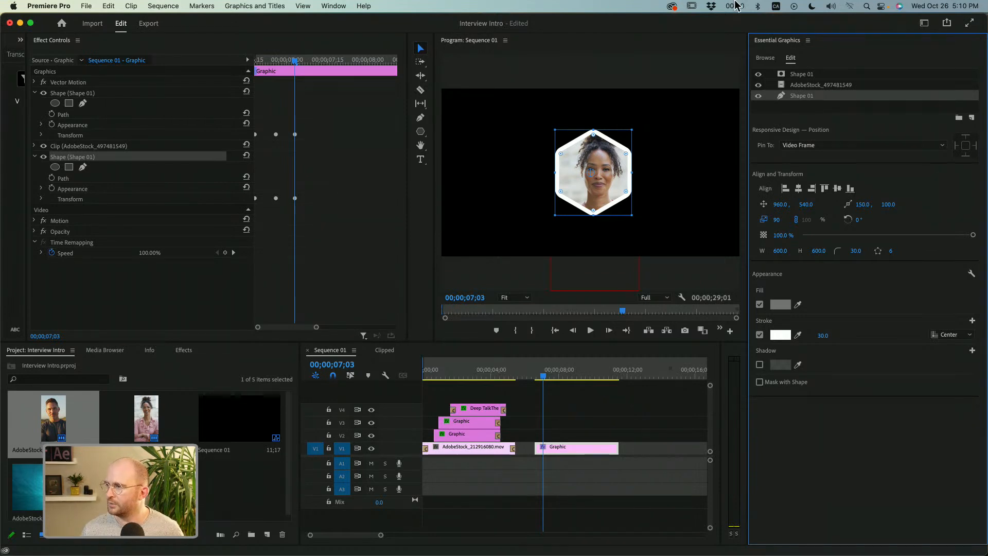
Create a layer group containing the masking Shape 01 and the AdobeStock_497481549 footage, and collapse it.
left_click(855, 112)
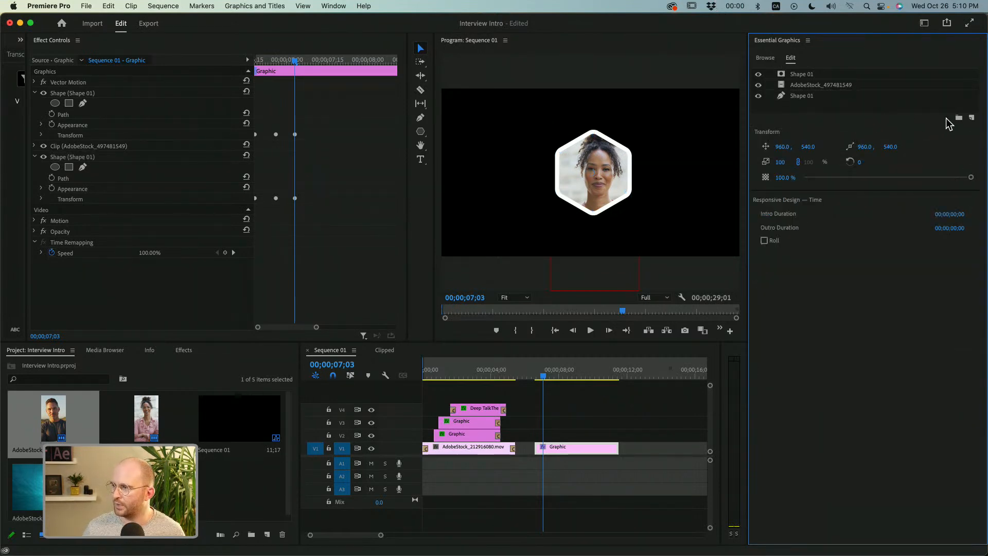
left_click(958, 117)
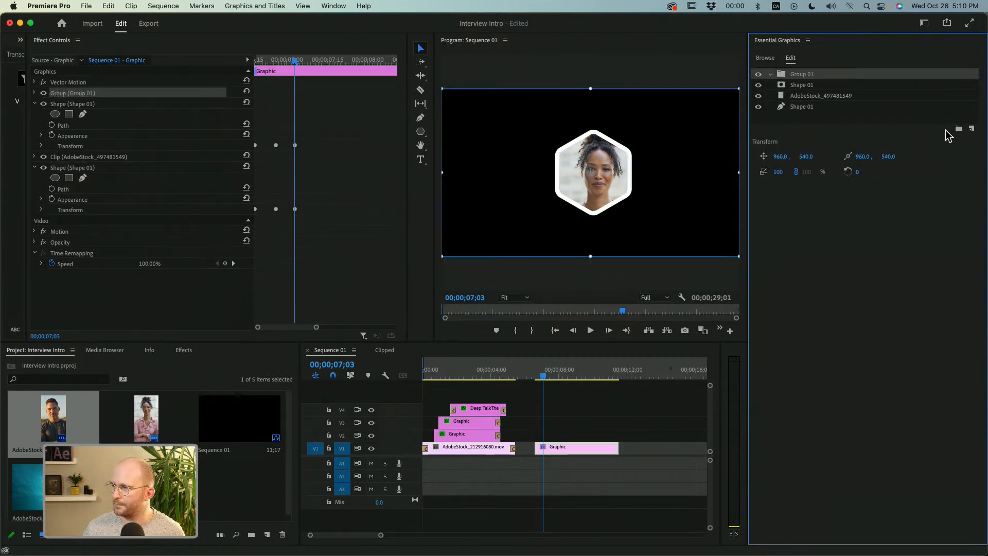
left_click(806, 86)
left_click(806, 96, "shift")
left_click_drag(807, 96, 807, 80)
left_click(771, 74)
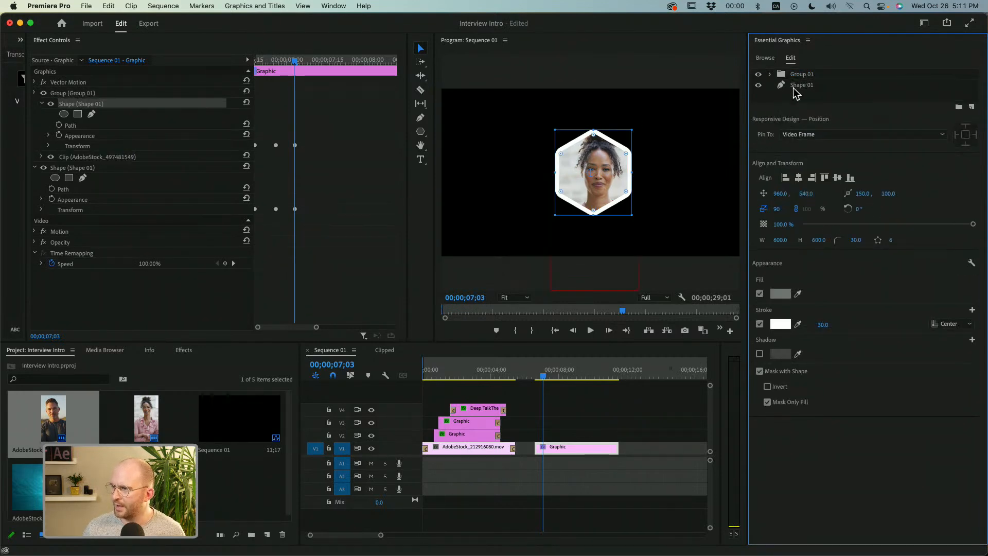
Set the stroke of the Shape 01 copy below the group to purple 8A01E4 with a width of 111.
left_click(798, 84)
left_click(780, 324)
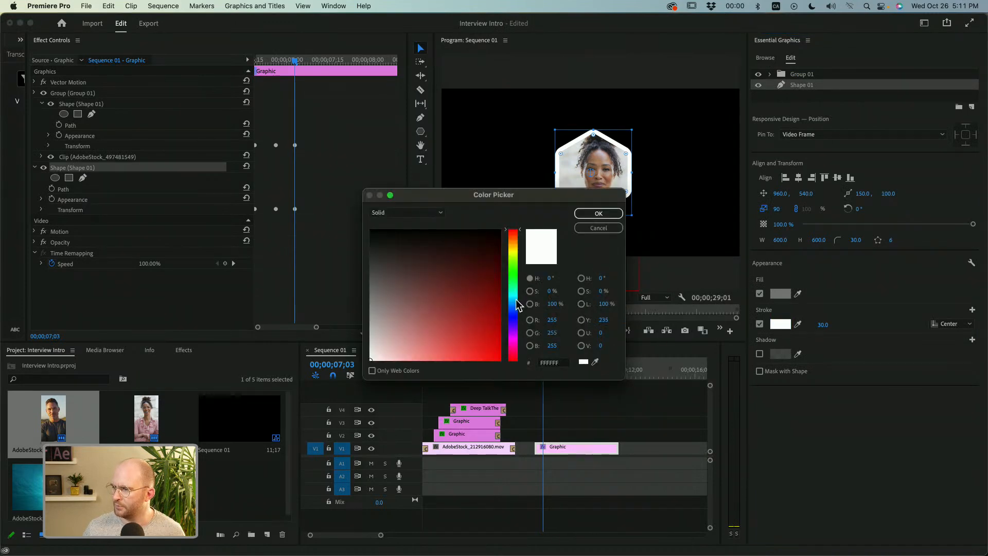
left_click(515, 323)
left_click(499, 346)
left_click_drag(515, 334, 514, 330)
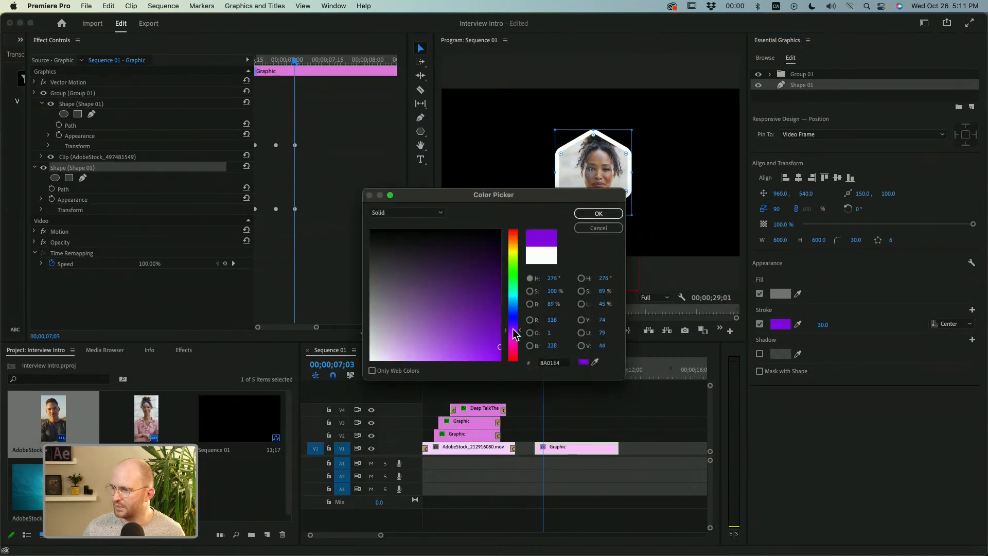
left_click(593, 215)
mouse_move(822, 325)
left_mouse_down()
mouse_move(857, 325)
mouse_move(832, 325)
left_mouse_up()
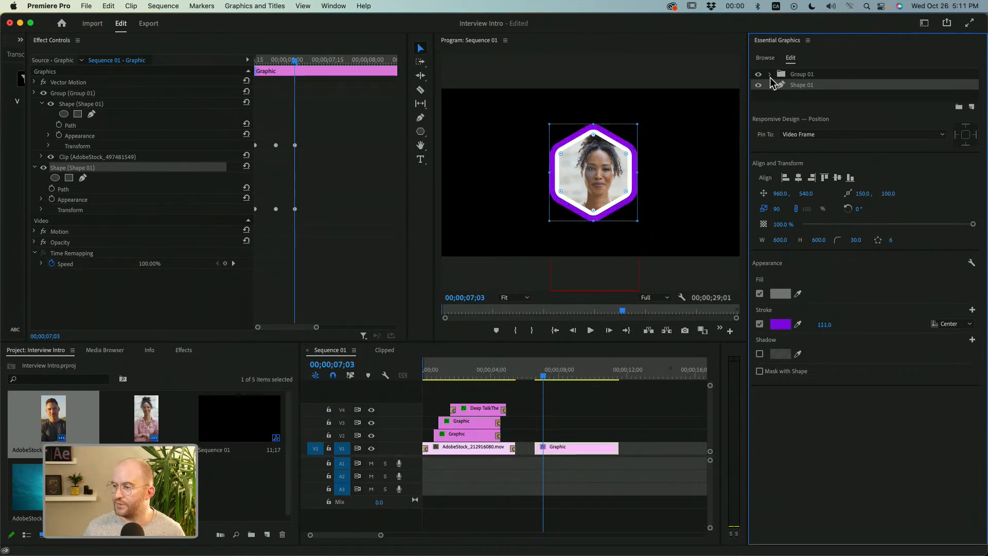
Expand the purple shape's Transform properties and shift its middle and last Scale keyframes slightly later.
mouse_move(292, 72)
left_mouse_down()
mouse_move(264, 71)
mouse_move(295, 71)
left_mouse_up()
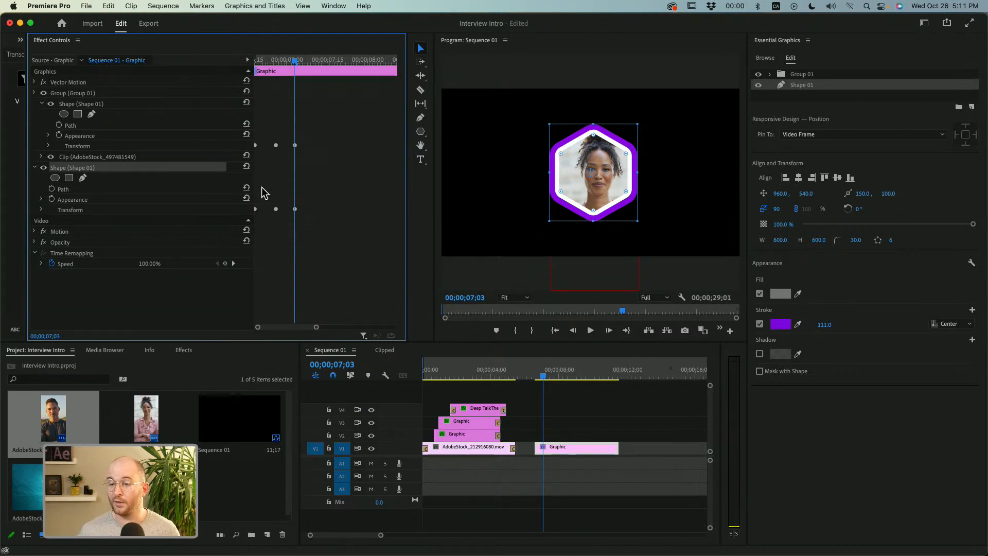
left_click(43, 103)
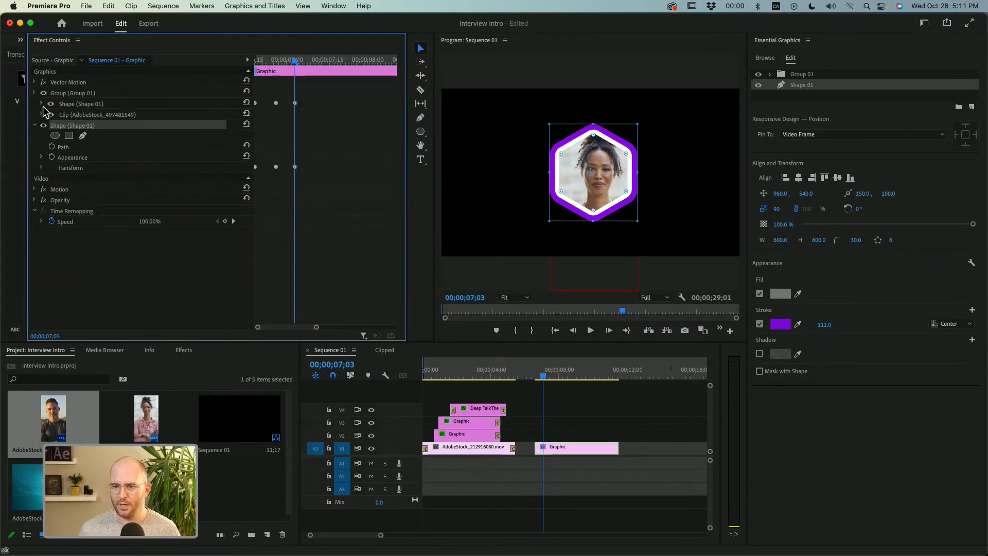
left_click(41, 167)
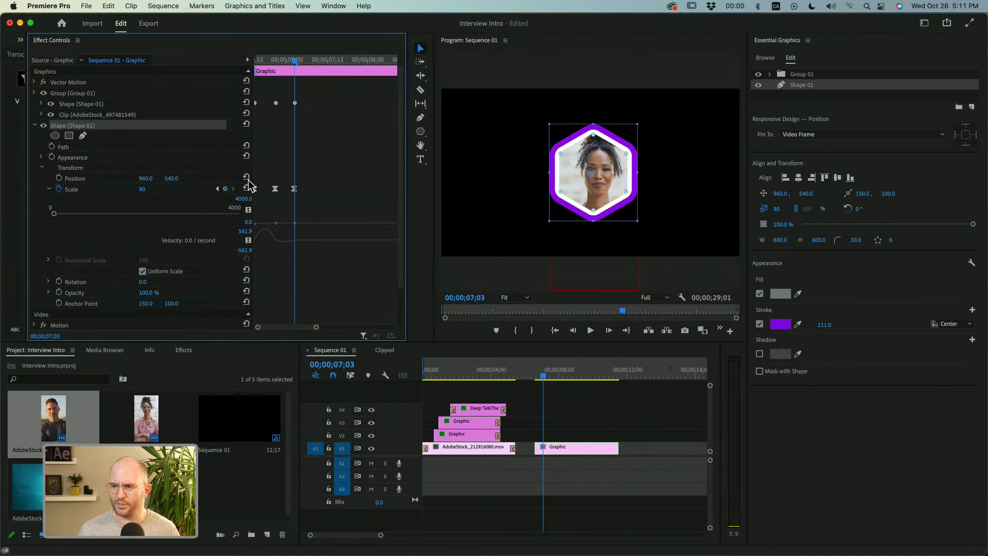
left_click(273, 61)
left_click(276, 189)
left_click_drag(279, 191, 303, 194)
Play back the offset pop-in of the purple and white hexagons from the clip's start.
left_click_drag(278, 61, 237, 68)
key("space")
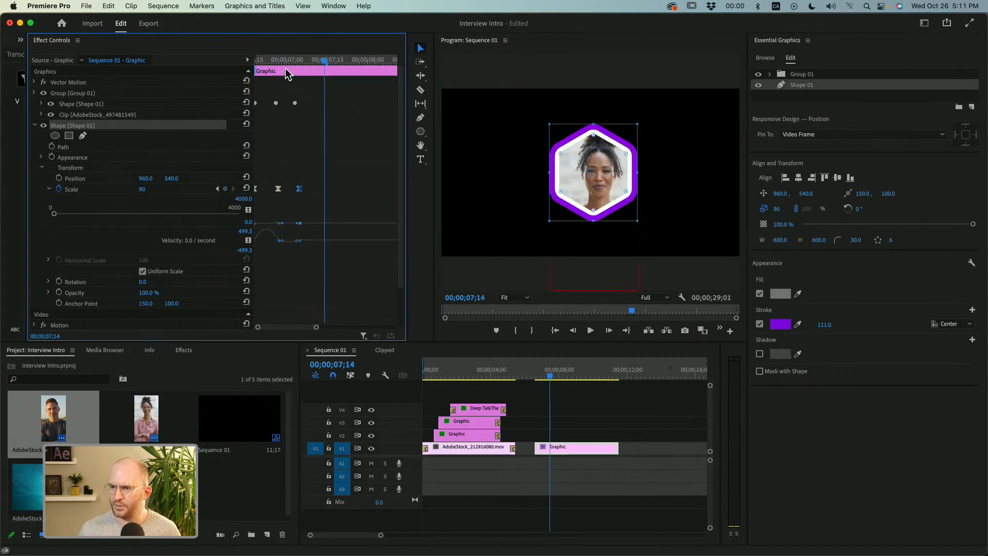
key("space")
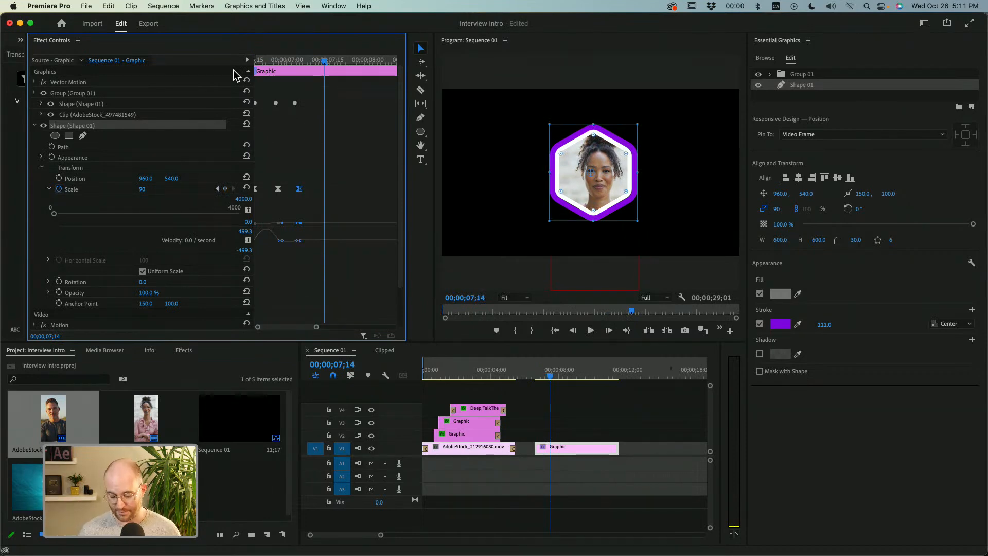
left_click(294, 60)
key("space")
key("space")
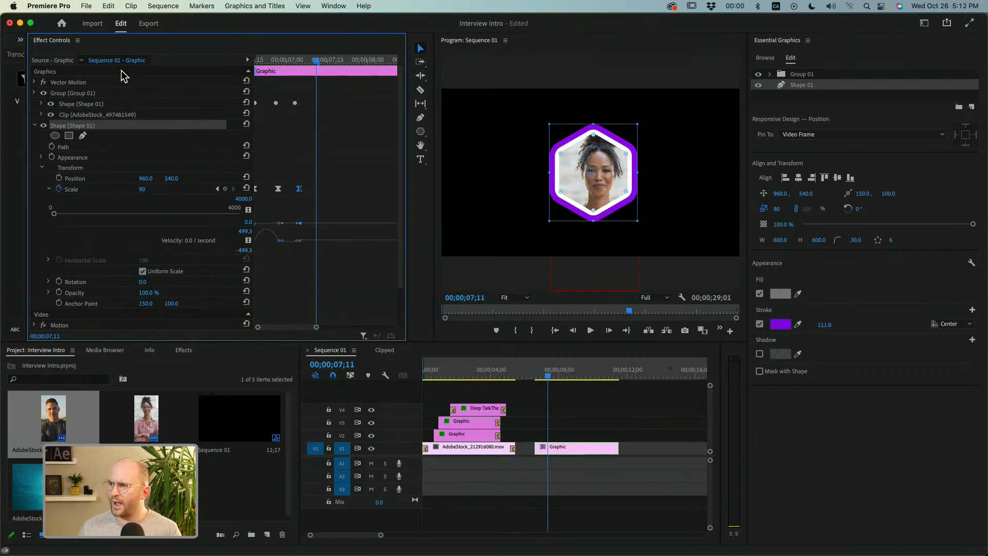
Expand Group 01's layers, widen the Effect Controls keyframe area, and heighten the Scale velocity graph to examine its curve.
left_click(770, 74)
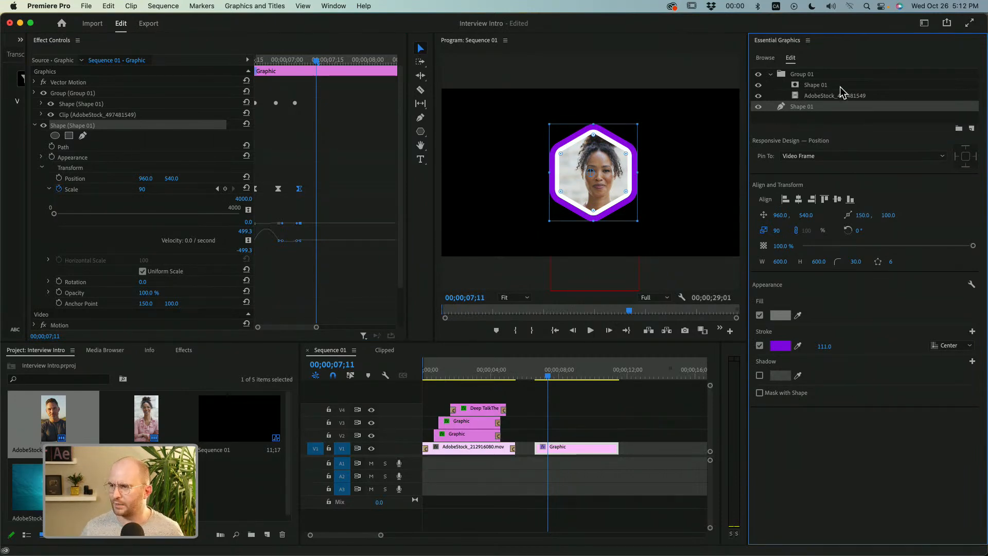
left_click_drag(297, 57, 327, 61)
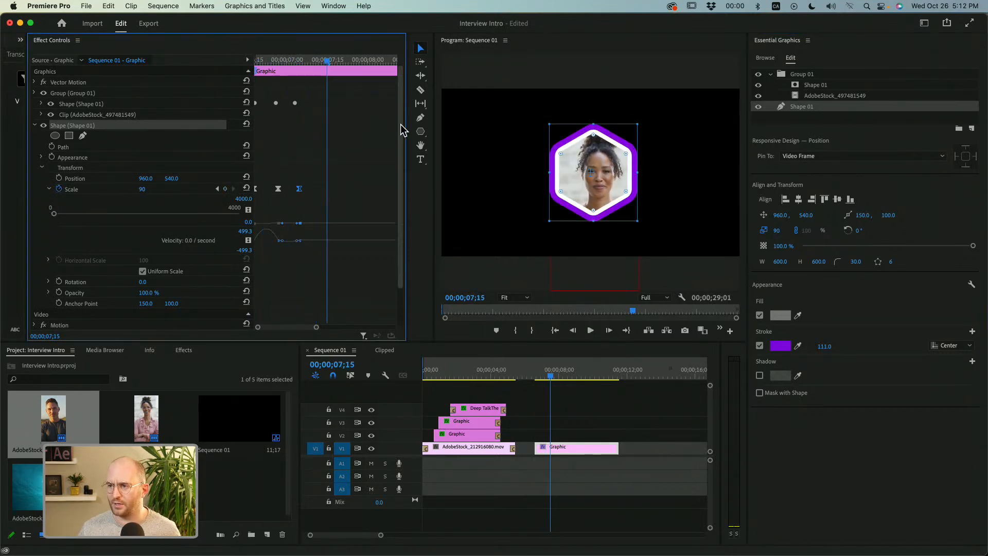
left_click_drag(406, 128, 443, 127)
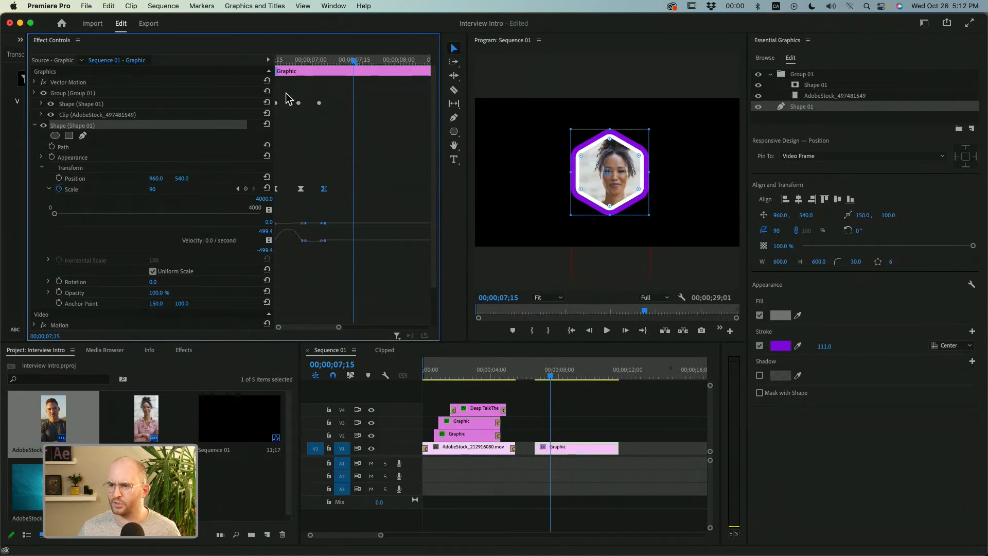
left_click_drag(237, 78, 220, 79)
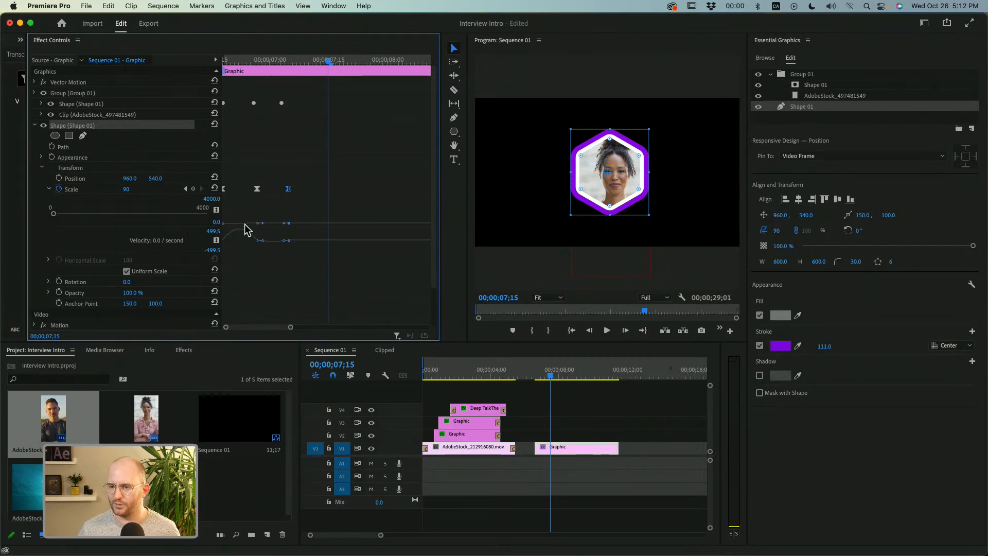
left_click_drag(246, 226, 245, 281)
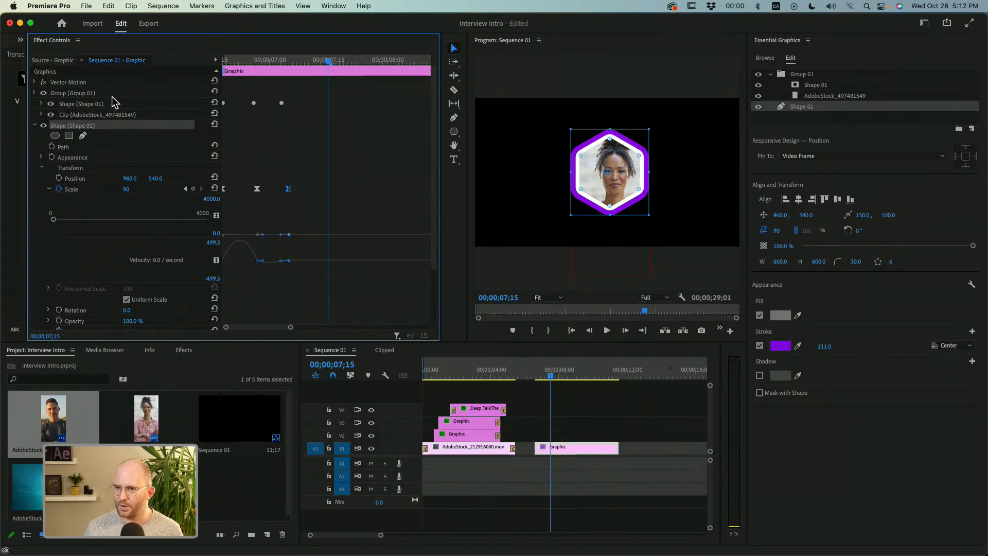
Collapse the purple shape's properties and examine the transform properties of Group 01.
left_click(35, 125)
left_click(35, 93)
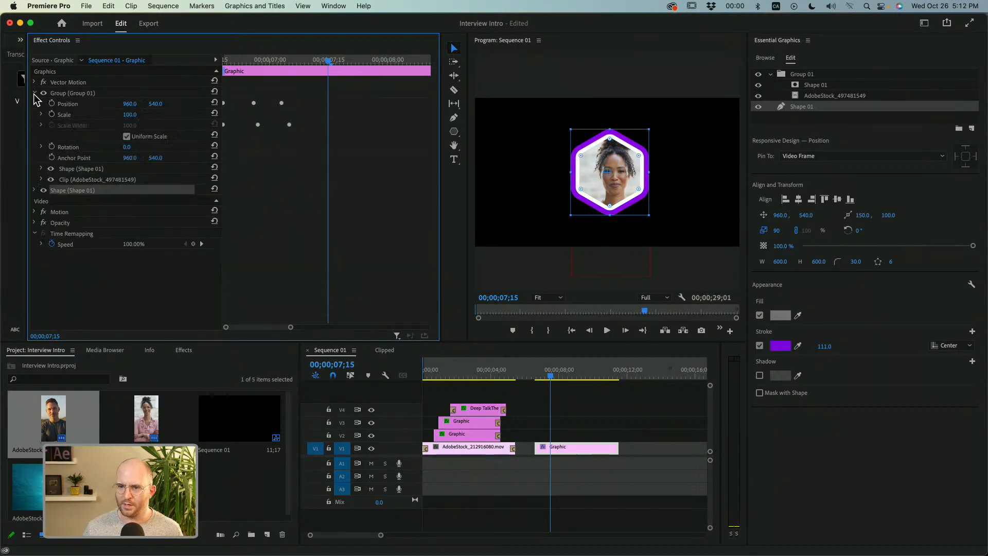
left_click(35, 93)
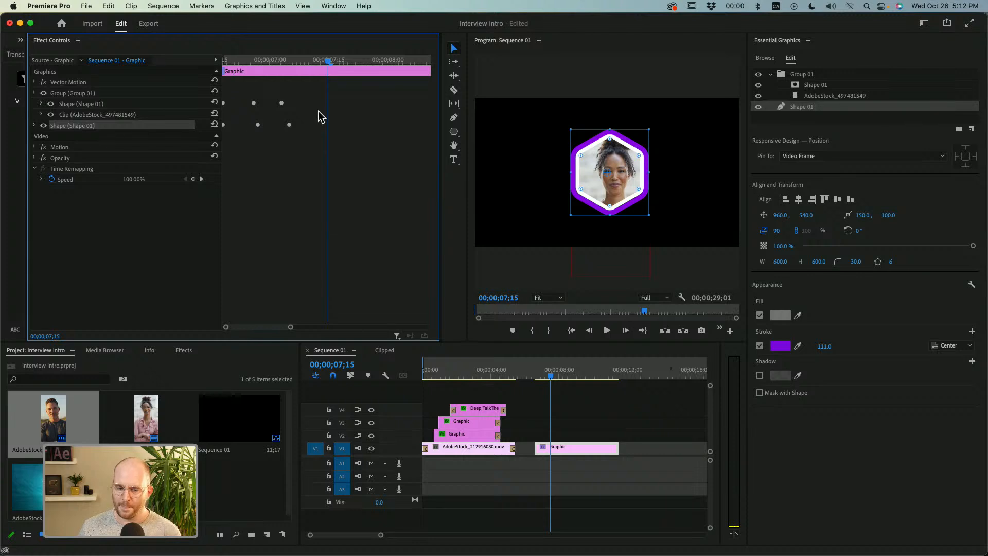
left_click(34, 93)
left_click(35, 93)
Expand Vector Motion and reposition the entire hexagon graphic to about 651, 439.
left_click(65, 82)
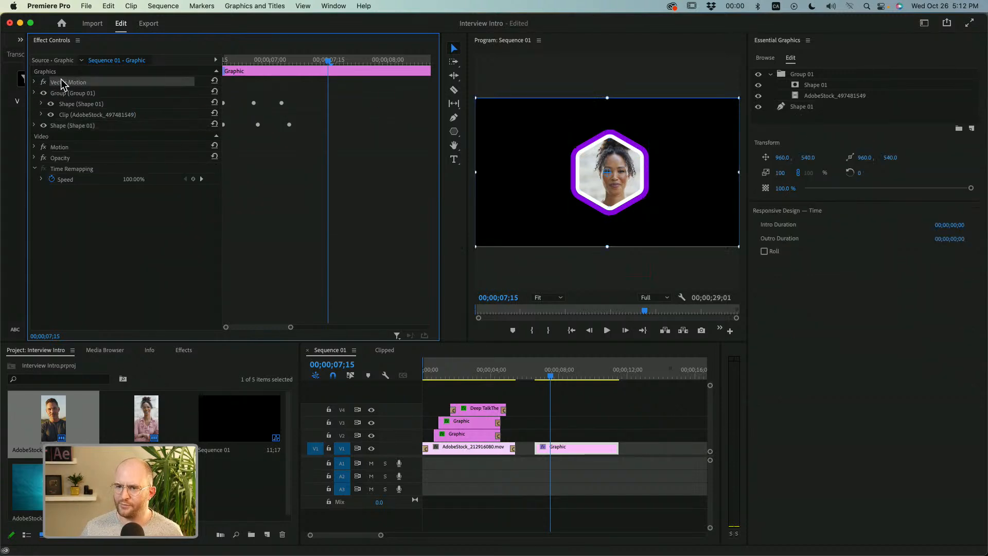
left_click(35, 82)
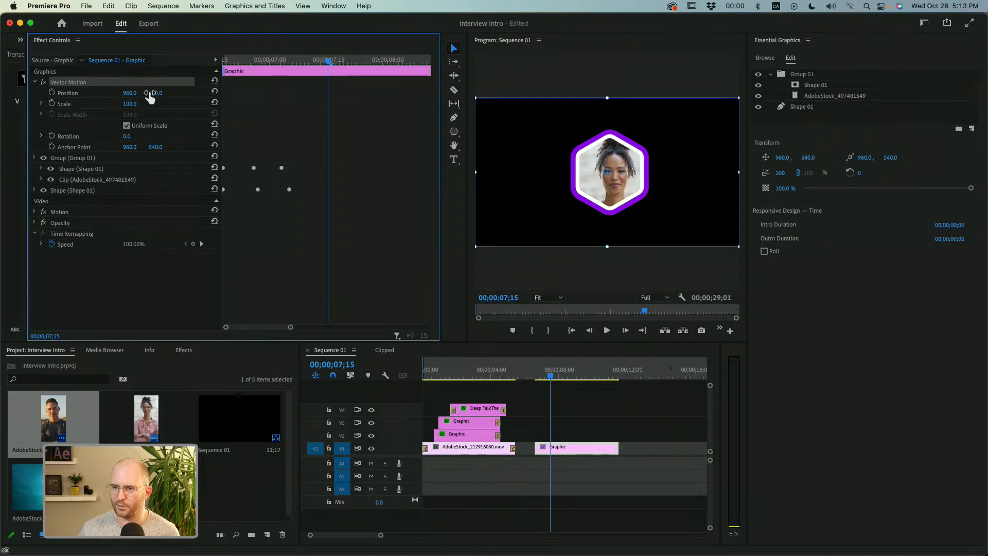
left_click_drag(130, 92, 1, 92)
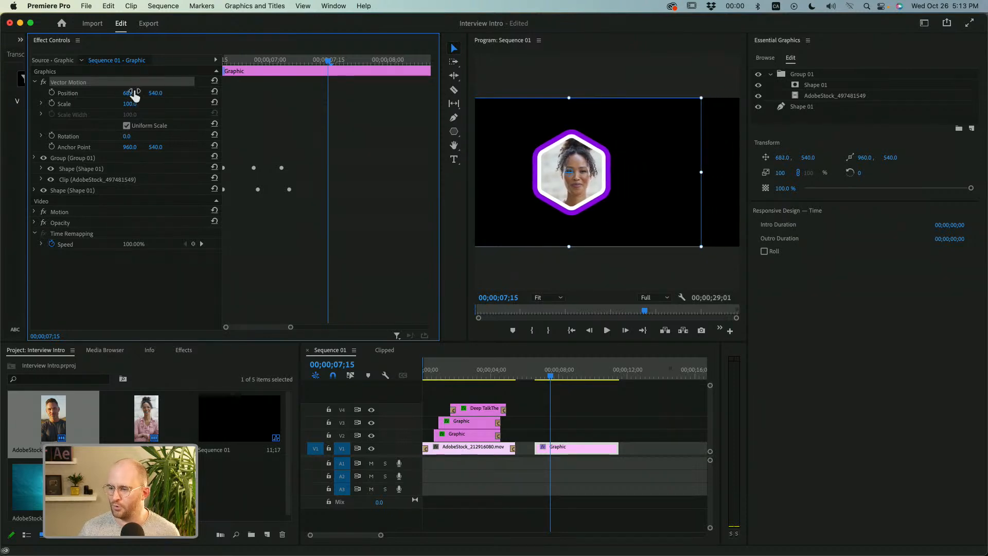
left_click(530, 373)
left_click_drag(531, 373, 551, 373)
left_click_drag(129, 94, 109, 94)
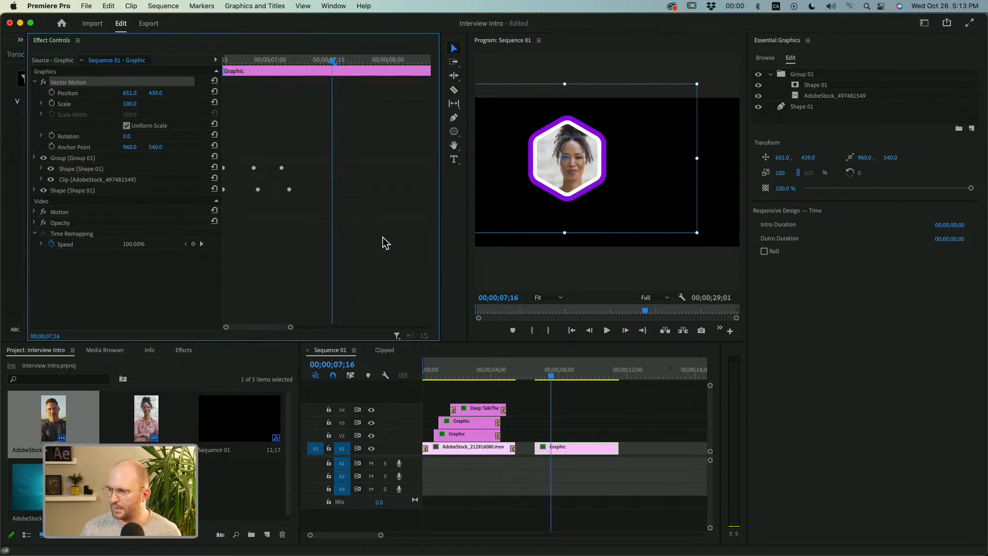
Enlarge the Program monitor with guides shown and set the graphic's Vector Motion position to 592, 455.
left_click_drag(441, 201, 349, 216)
left_click(688, 331)
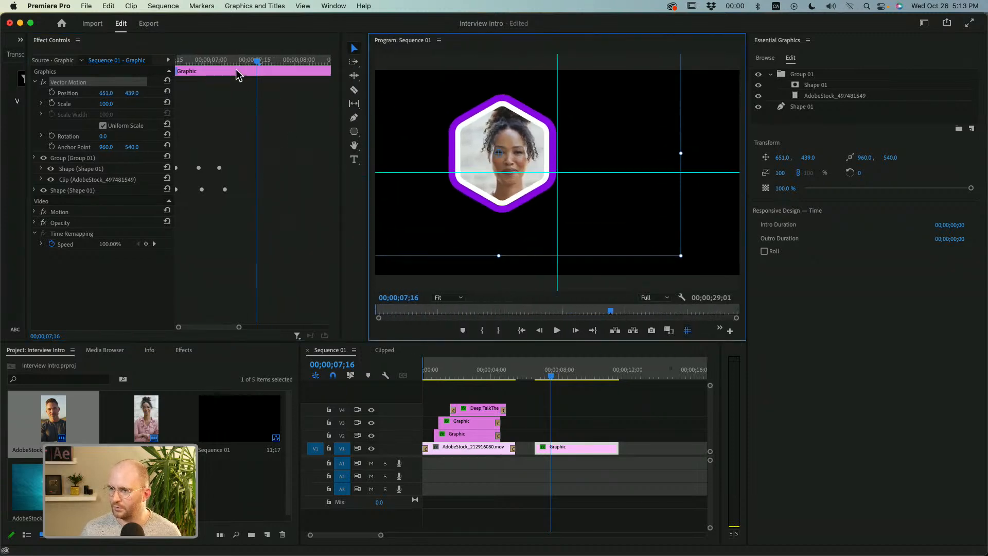
left_click_drag(107, 93, 77, 94)
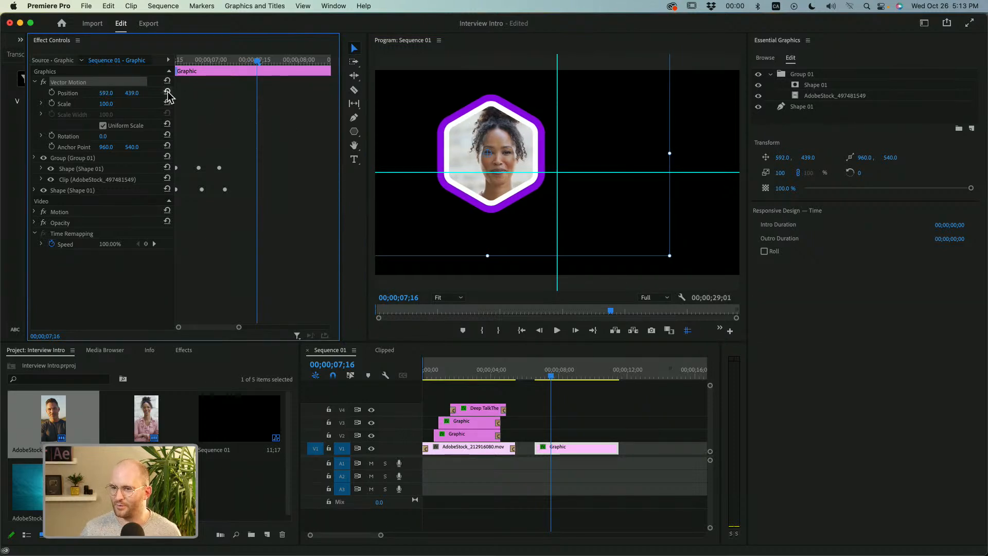
left_click_drag(132, 94, 137, 94)
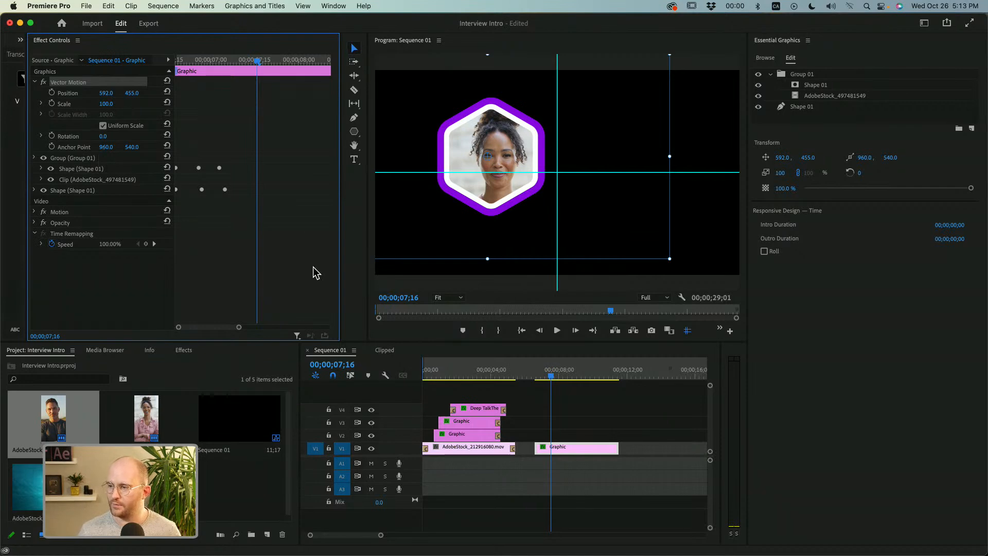
Duplicate the hexagon graphic clip from V1 onto V2 directly above it and select the copy.
left_click(592, 471)
left_click(587, 453)
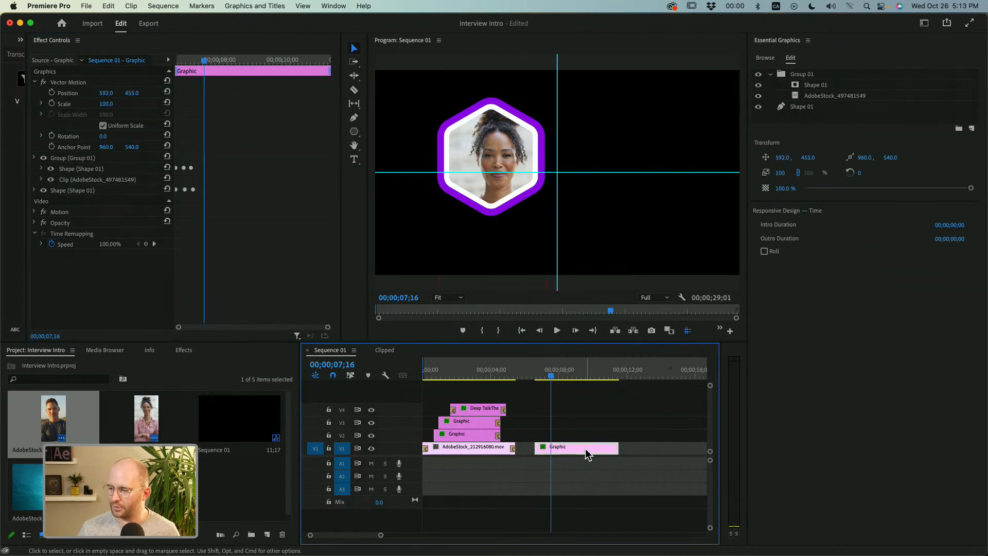
mouse_move(579, 450)
left_mouse_down()
mouse_move(577, 427)
mouse_move(577, 449)
mouse_move(578, 436)
left_mouse_up()
key("super+z")
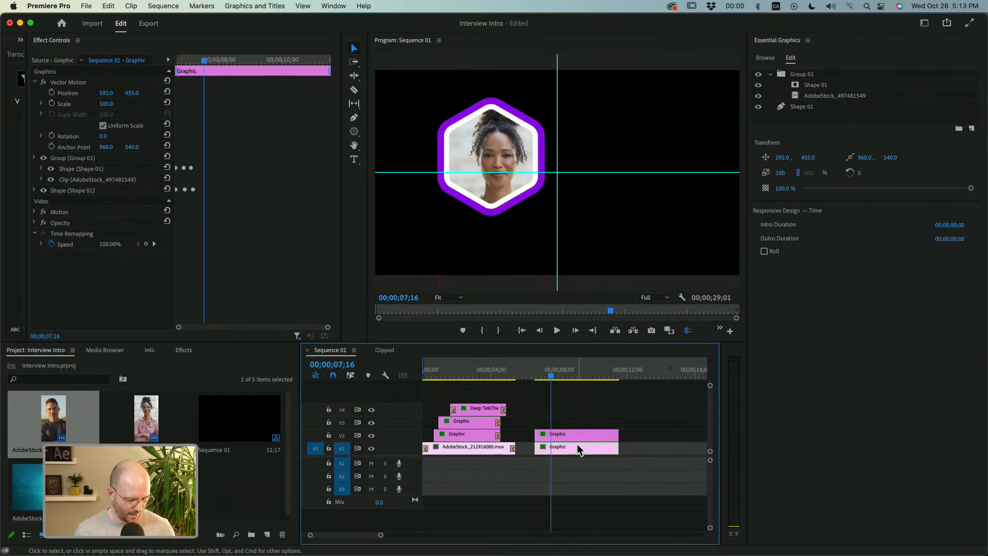
left_click_drag(582, 441, 584, 426)
key("super+z")
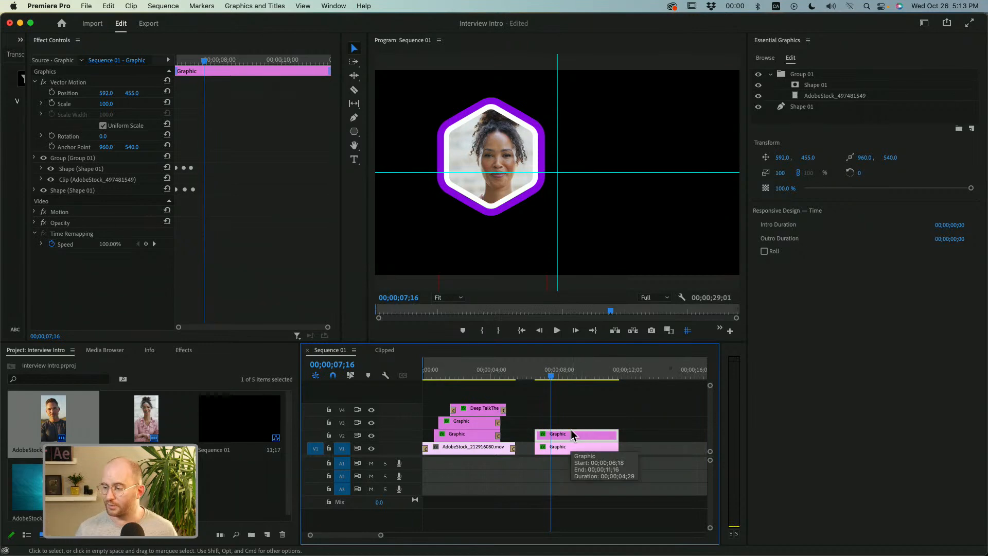
left_click(574, 449)
left_click(574, 439)
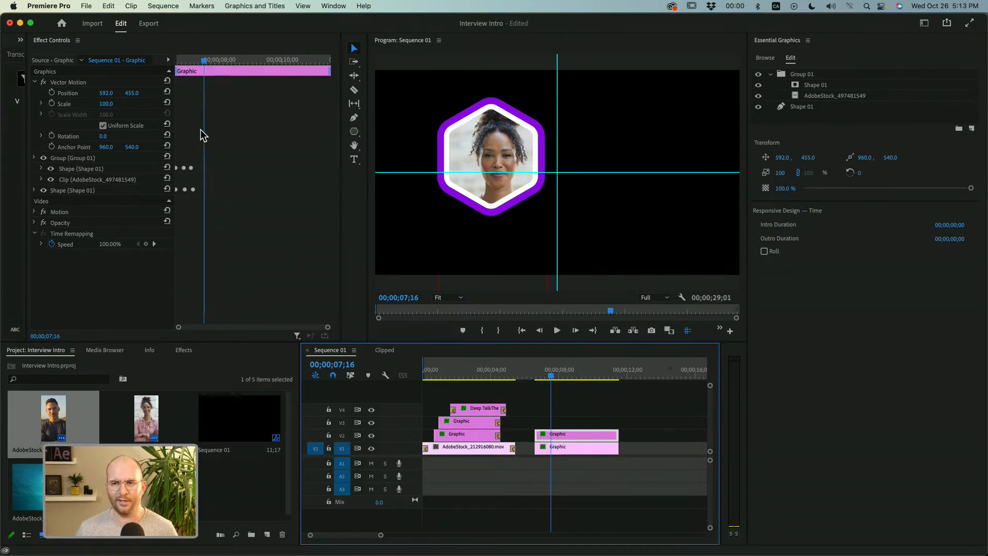
Set the duplicated hexagon graphic's Vector Motion position to 1297, 455 and preview the animation of both portraits.
left_click_drag(106, 93, 469, 93)
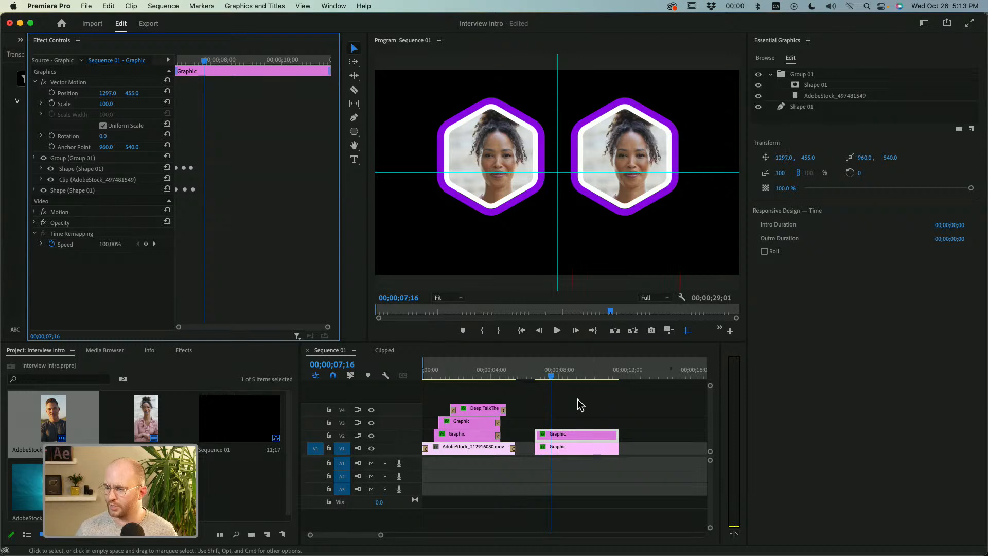
left_click(530, 377)
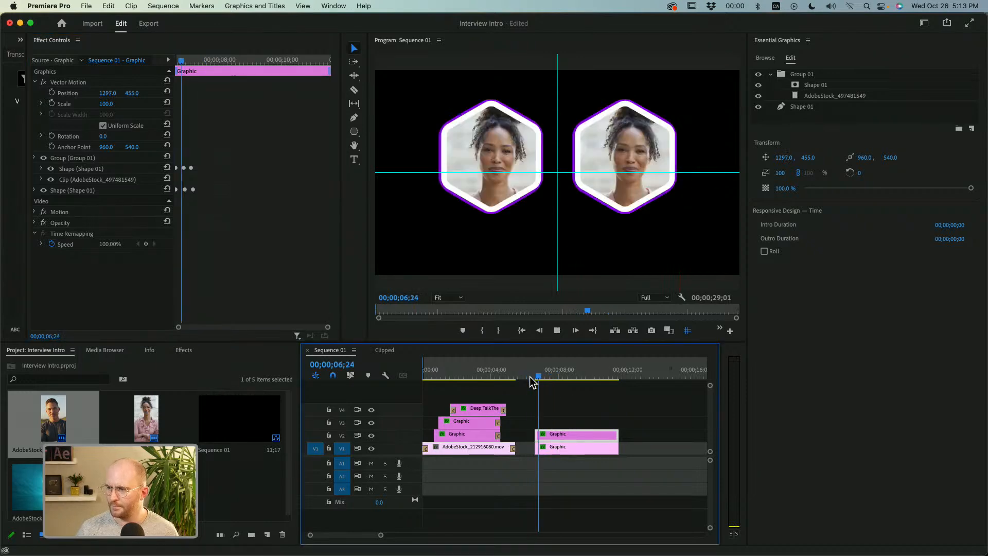
key("space")
In the V2 graphic's Group 01, replace the AdobeStock_497481549 portrait with AdobeStock_497442361, keeping it below the Shape 01 mask.
left_click(564, 423)
left_click(566, 435)
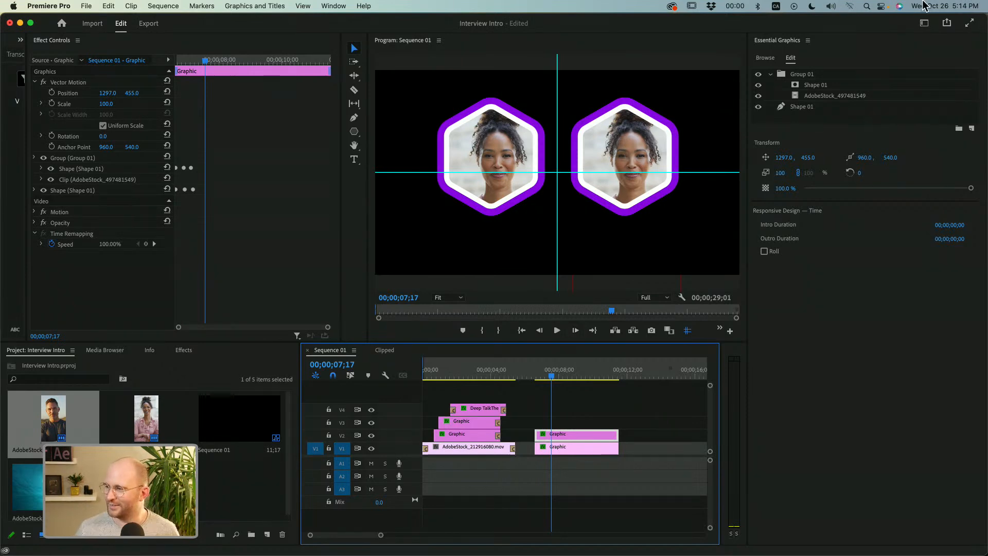
left_click(852, 97)
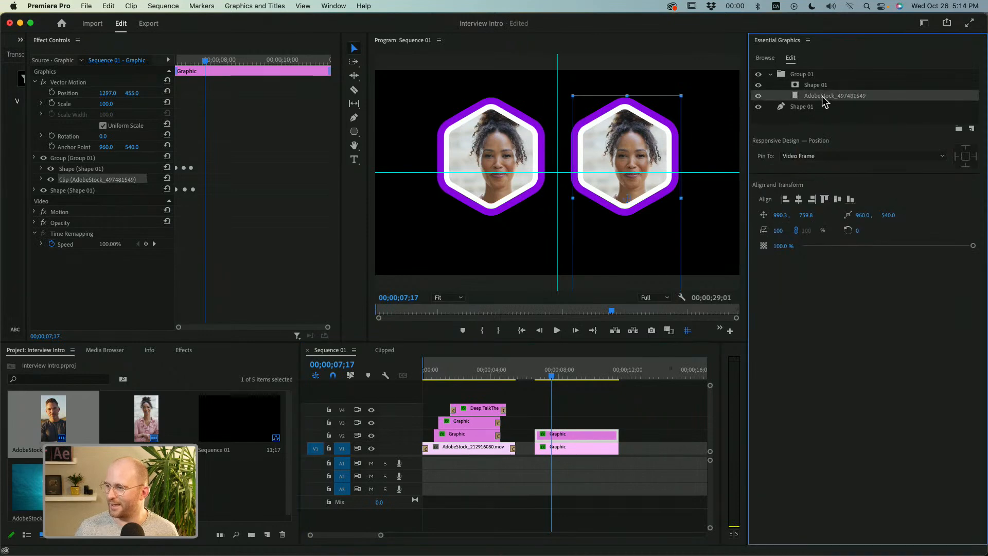
key("Delete")
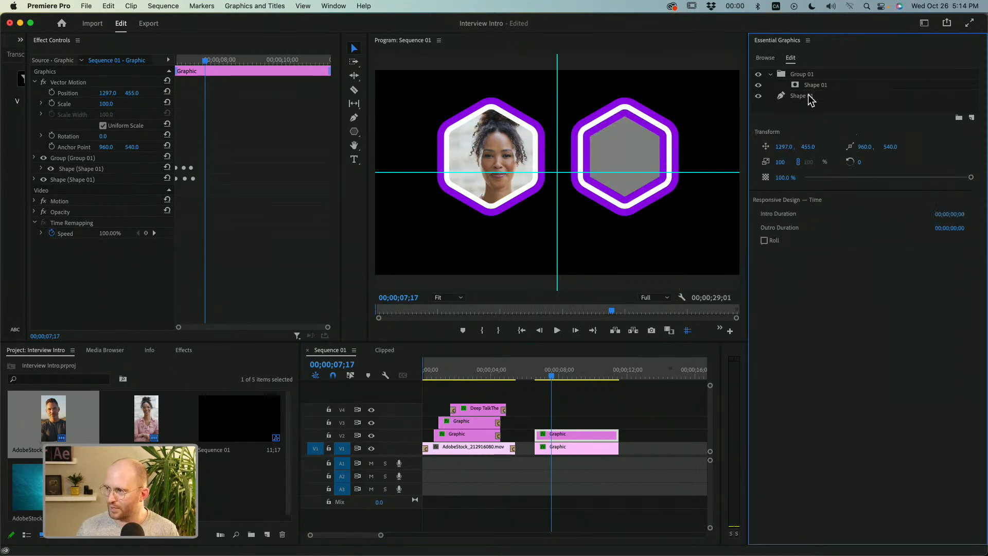
left_click_drag(62, 440, 831, 88)
left_click_drag(62, 435, 823, 95)
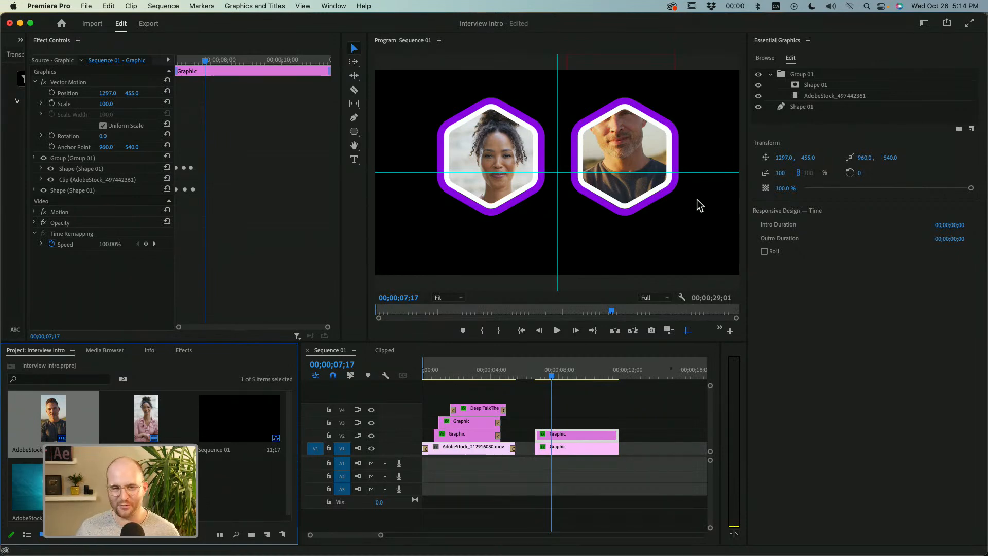
Reposition the man's portrait inside the second hexagon to about 998, 708 so his face fills the frame.
left_click(834, 96)
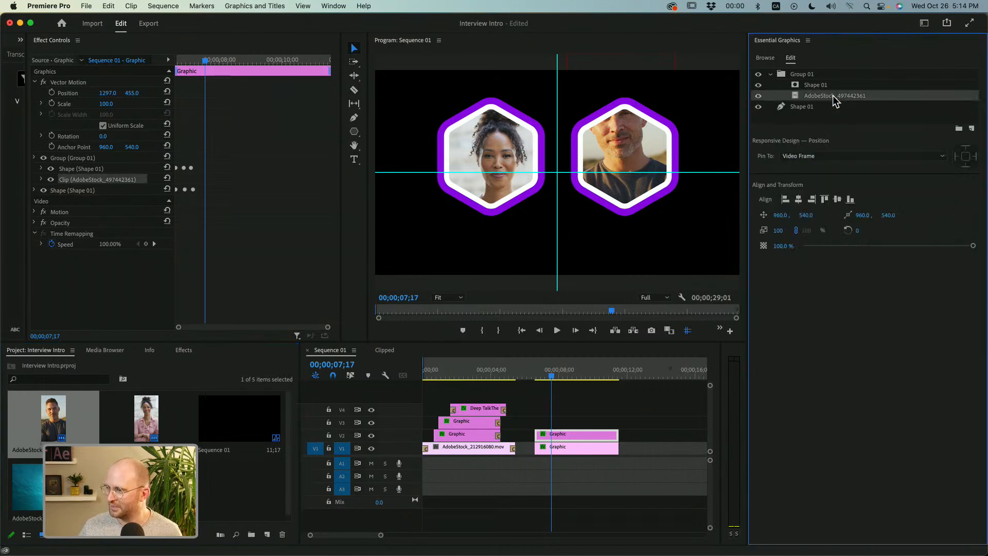
left_click_drag(627, 140, 632, 170)
mouse_move(635, 209)
left_mouse_down()
mouse_move(641, 221)
mouse_move(641, 211)
left_mouse_up()
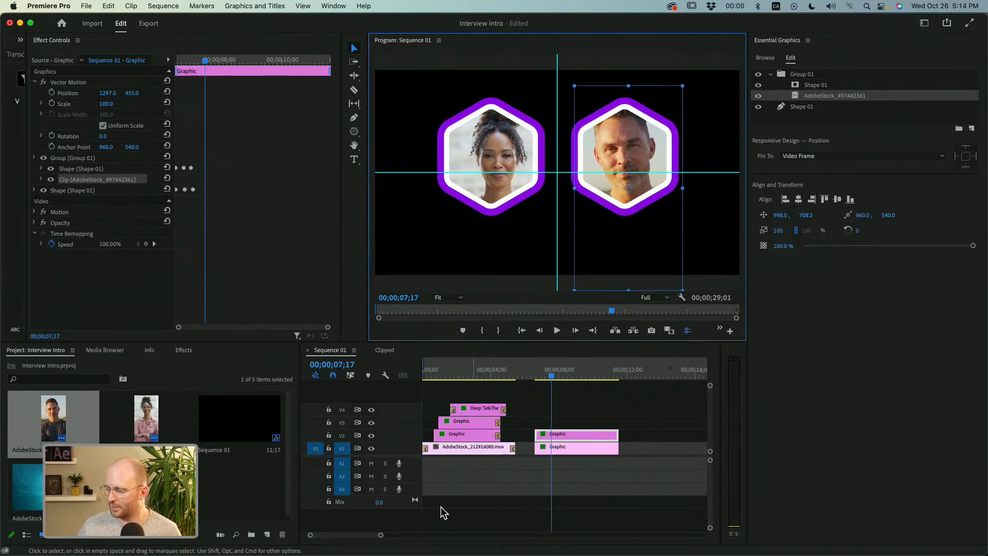
Shift the V2 graphic to start about 10 frames after the V1 graphic and preview the staggered animation.
left_click_drag(383, 536, 360, 539)
left_click_drag(523, 439, 546, 439)
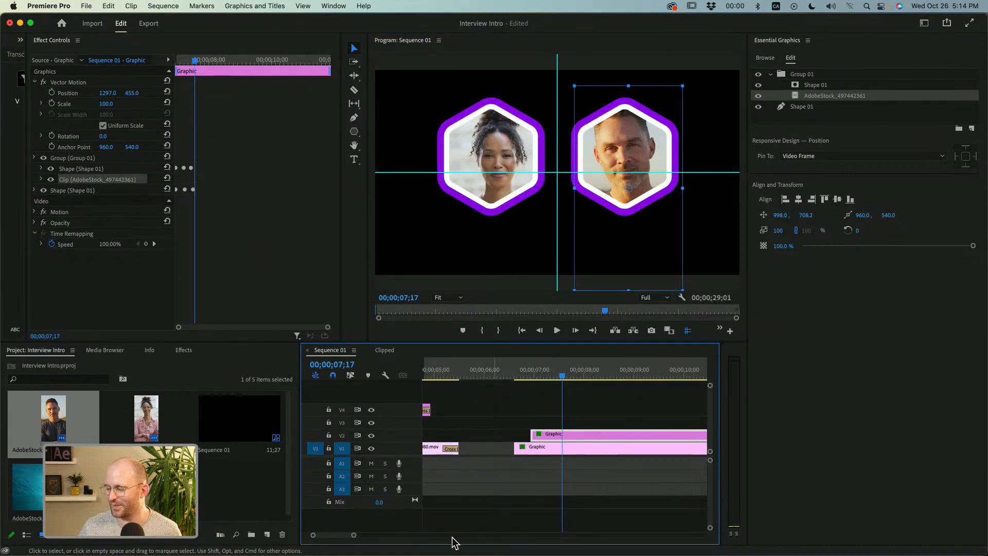
left_click_drag(354, 539, 387, 535)
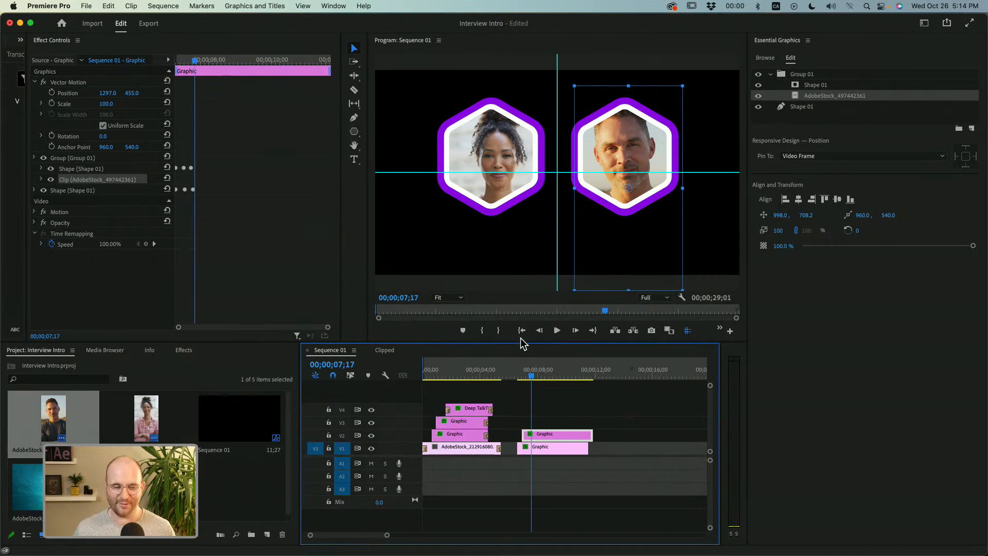
left_click_drag(521, 375, 516, 376)
key("space")
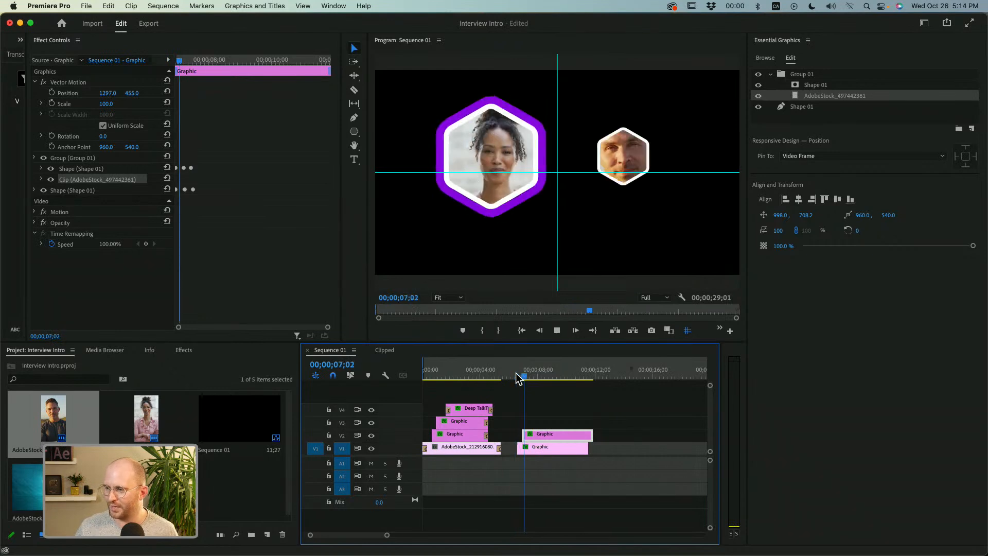
Turn off snapping, reduce the V2 graphic's offset to about 3 frames after the V1 graphic, and preview the timing.
left_click_drag(387, 538, 361, 536)
left_click_drag(594, 436, 548, 434)
left_click(515, 372)
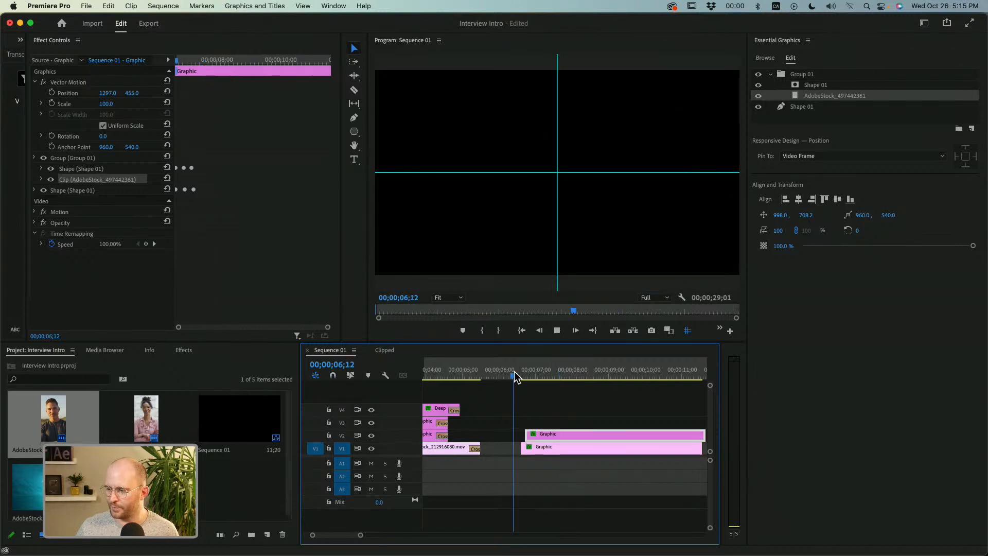
key("space")
key("space")
key("space")
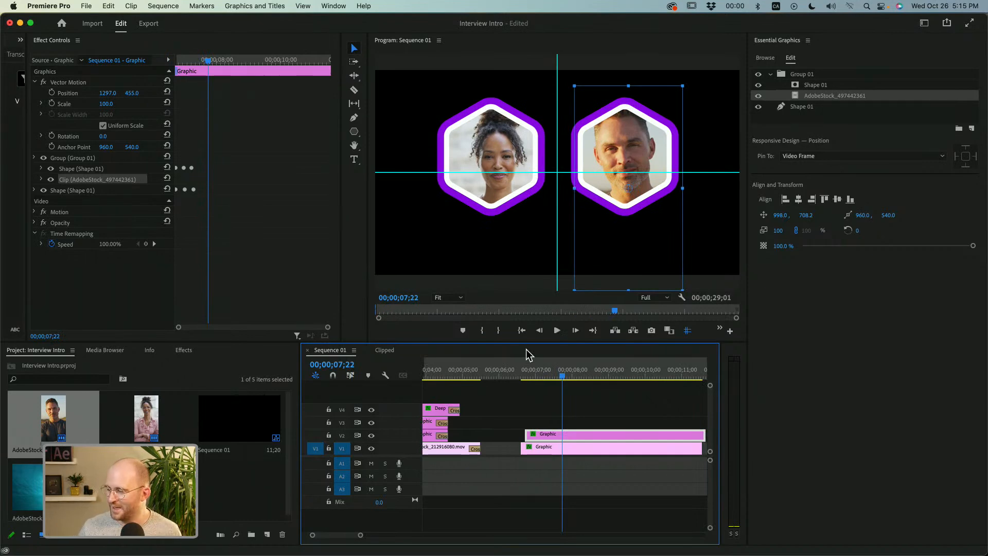
Move both hexagon graphics up one track and place AdobeStock_212916080.mov beneath them on V1.
key("Right")
key("Right")
mouse_move(583, 422)
left_mouse_down()
mouse_move(585, 454)
mouse_move(587, 435)
left_mouse_up()
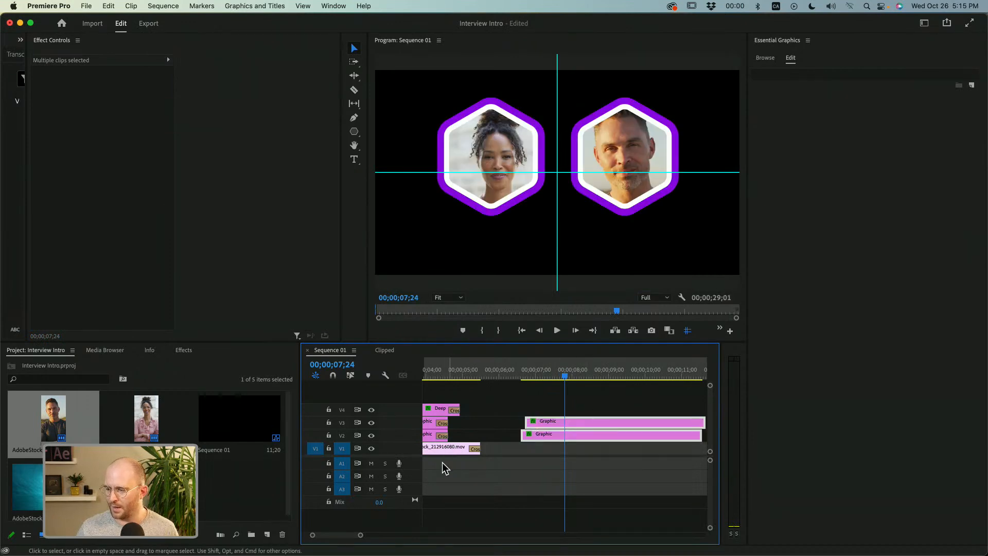
left_click_drag(23, 487, 520, 459)
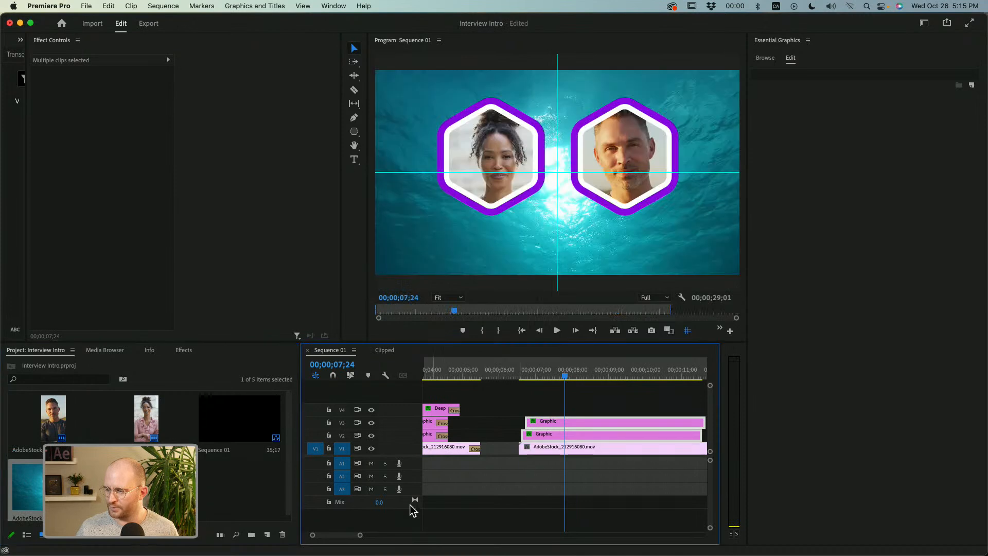
Add a transition at the start of the second AdobeStock_212916080.mov clip and preview it with the hexagon animations.
scroll(352, 536, "down", 5)
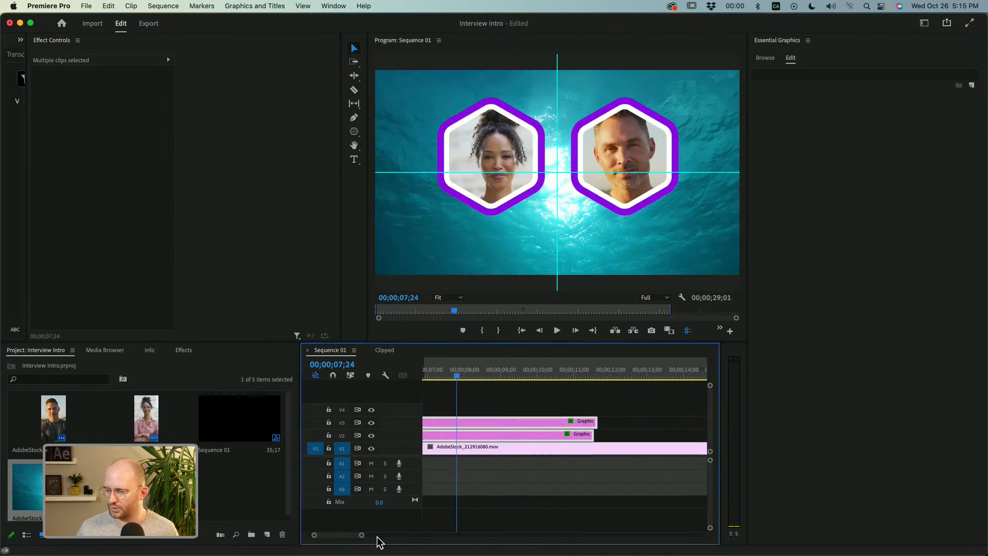
left_click_drag(361, 536, 382, 535)
left_click(526, 376)
left_click_drag(553, 452, 552, 451)
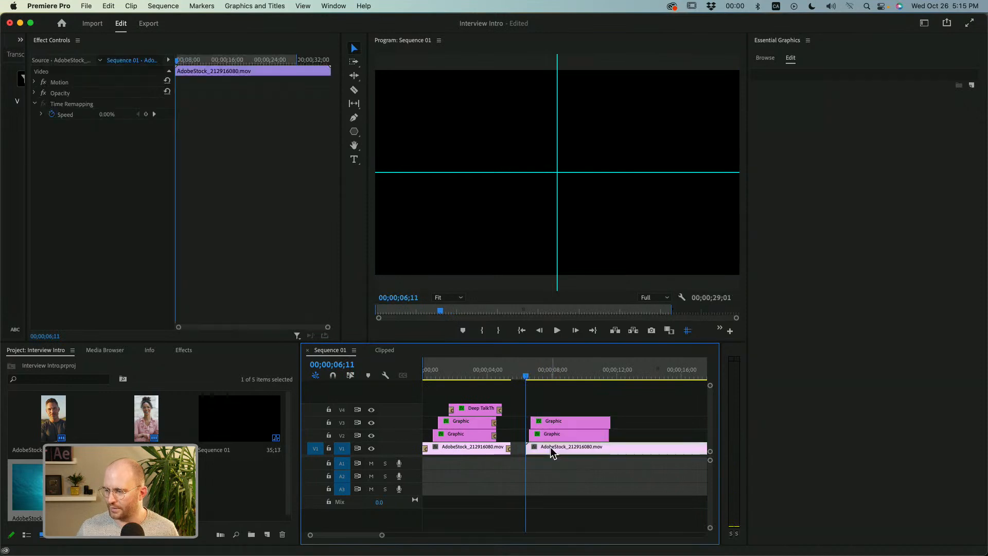
key("space")
key("space")
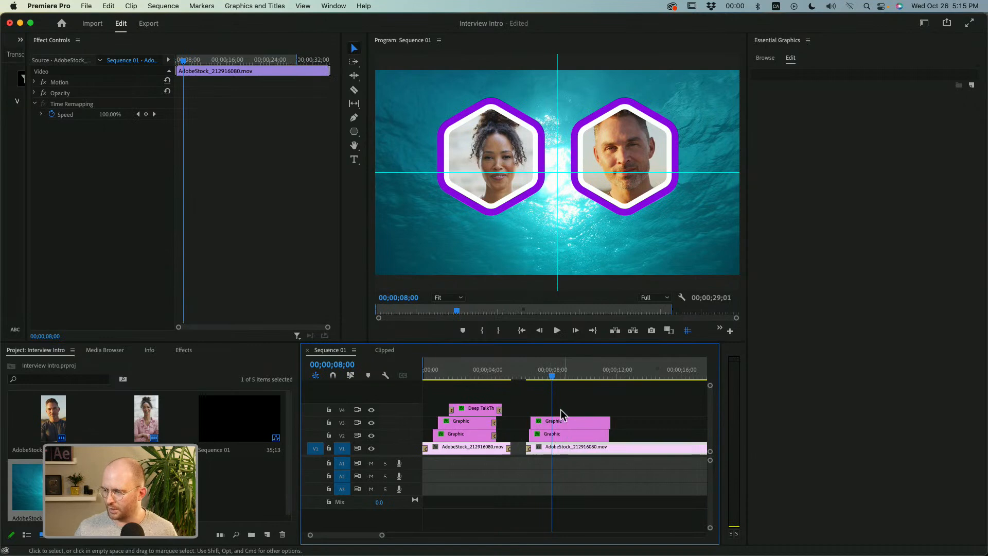
left_click(520, 376)
key("space")
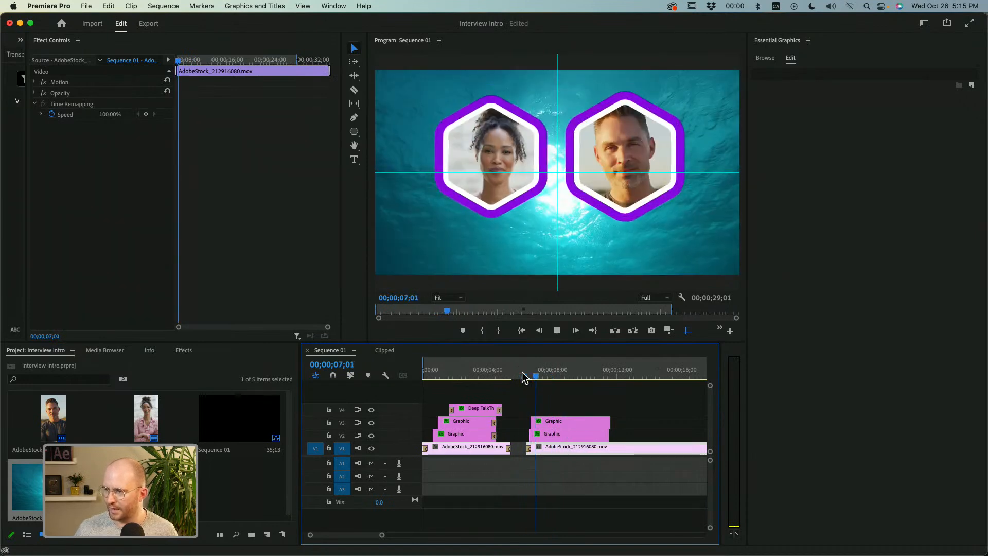
key("space")
Shift both hexagon graphics slightly later over the water background and preview their entrance.
left_click_drag(566, 404, 559, 434)
left_click_drag(560, 435, 564, 437)
left_click(531, 377)
key("space")
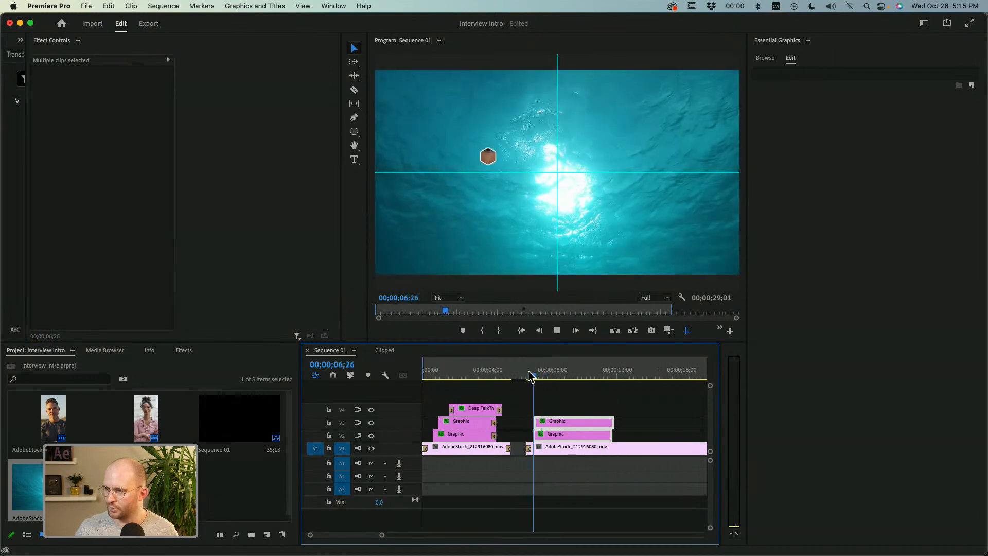
key("space")
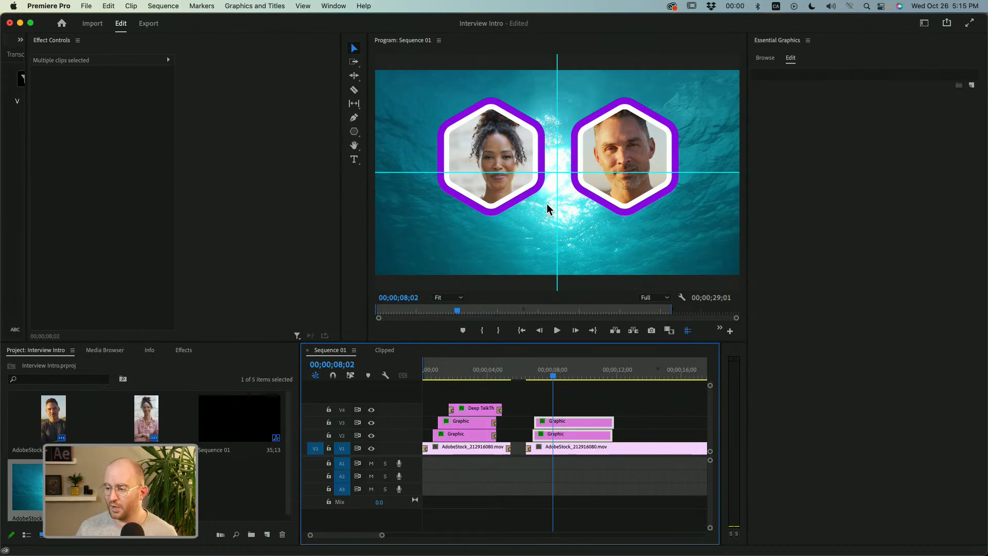
Try moving the first Deep Talk title clip up from V4 to V5, and undo the move.
left_click(560, 404)
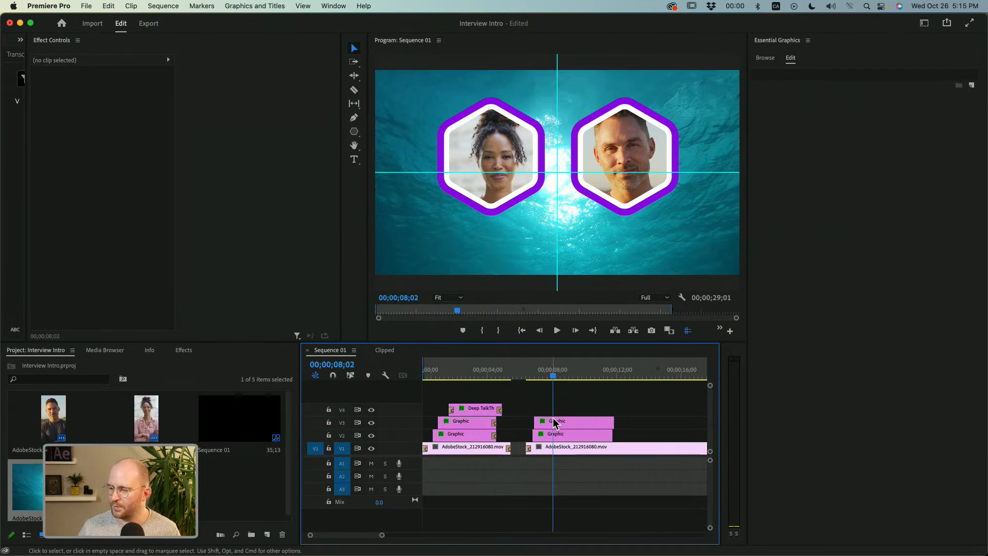
left_click(486, 411)
left_click_drag(486, 414, 484, 400)
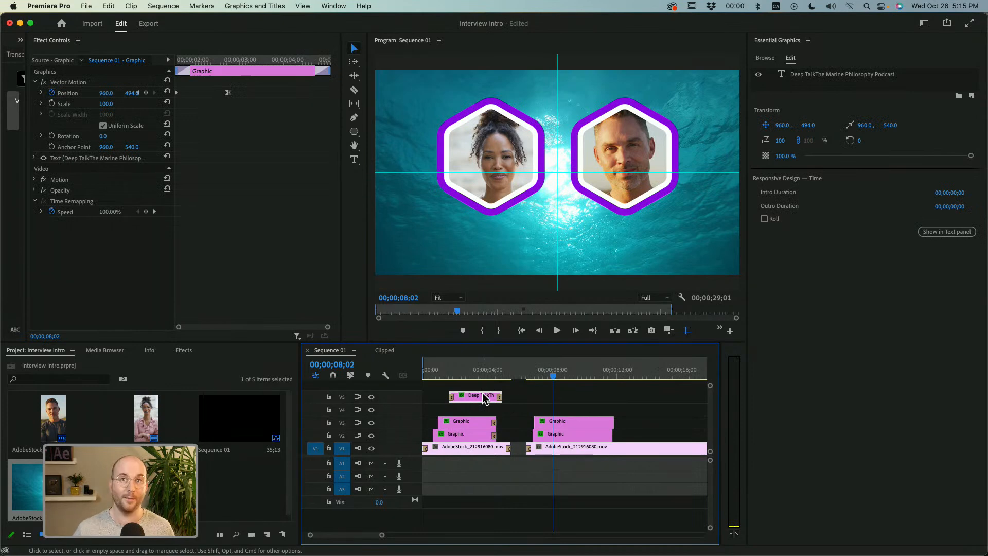
key("super+z")
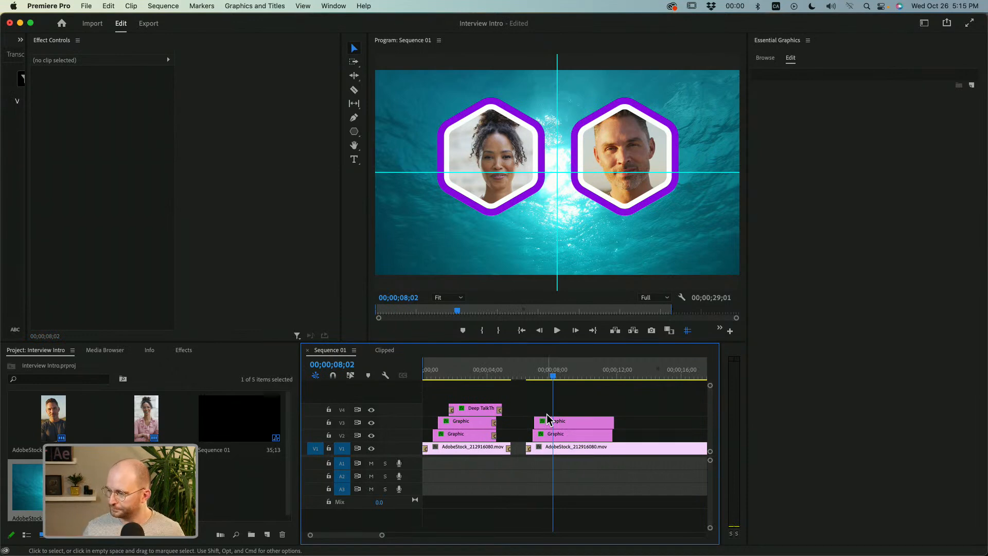
Add a new text layer at 00;00;07;24 above the hexagon graphics.
left_click_drag(548, 367, 537, 381)
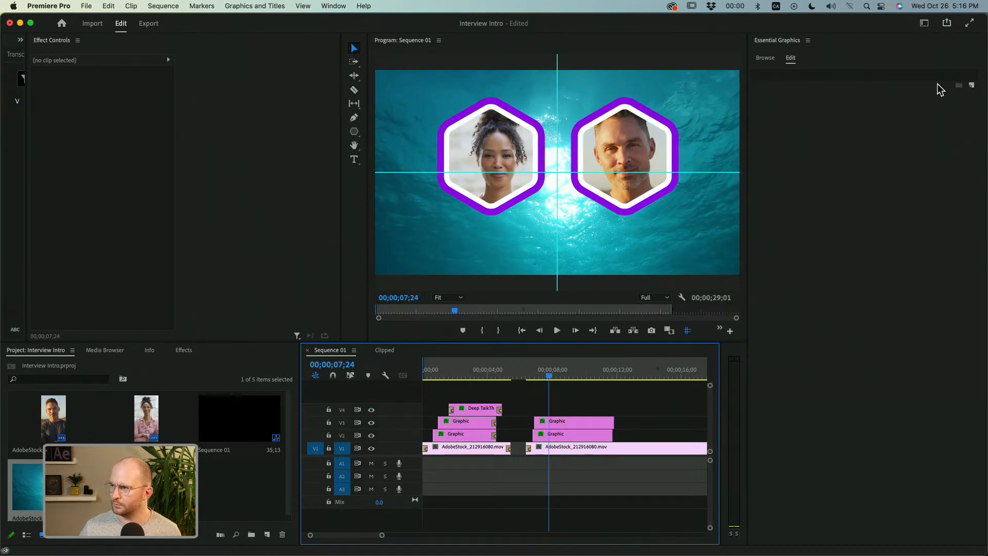
left_click(972, 85)
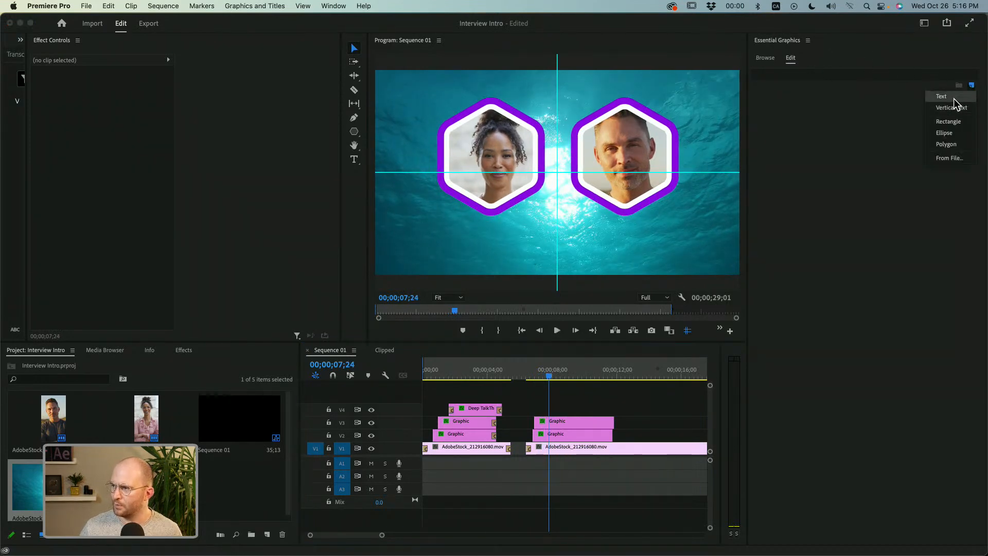
left_click(952, 98)
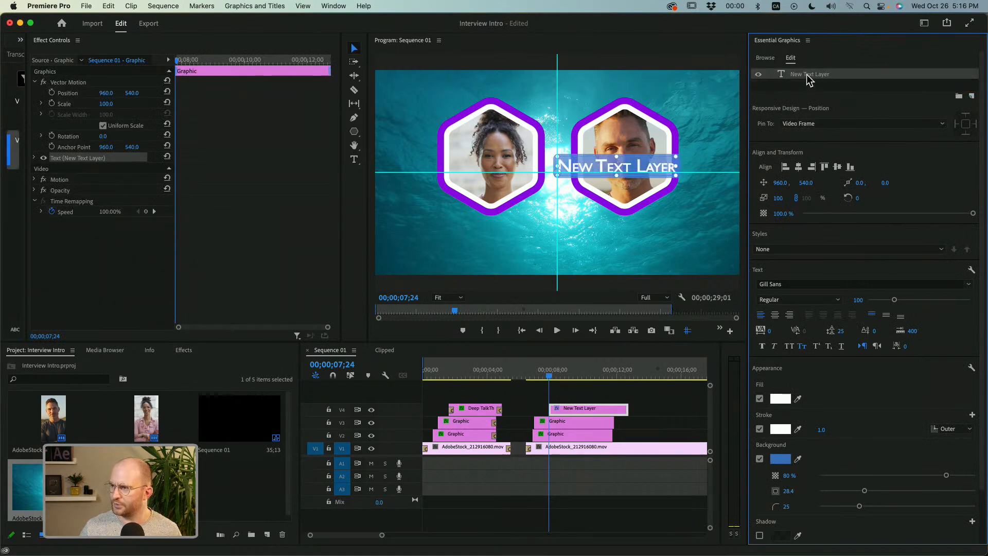
Change the new text layer's wording to "Deep Talk" with "A Marine Biology Podcast" on a second line.
double_click(622, 164)
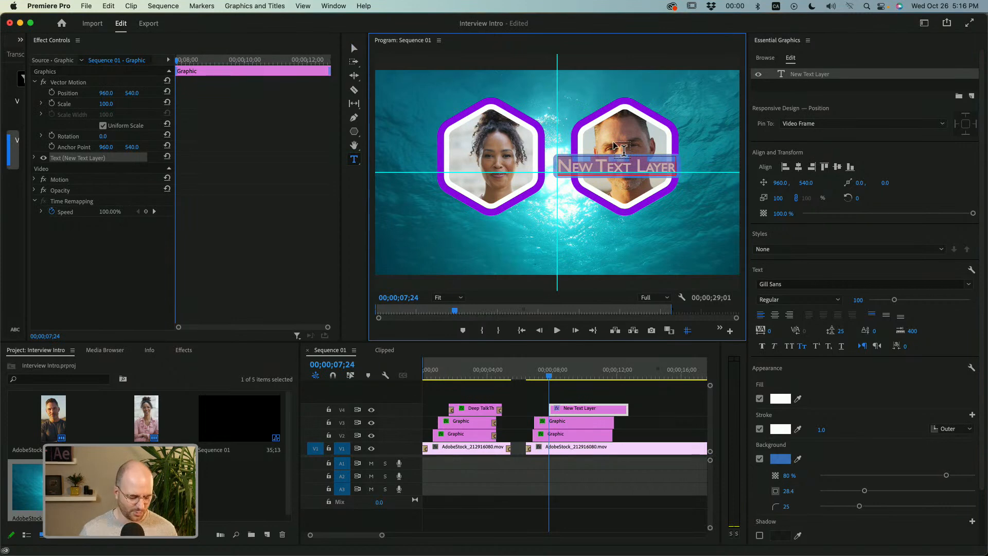
type("Deep")
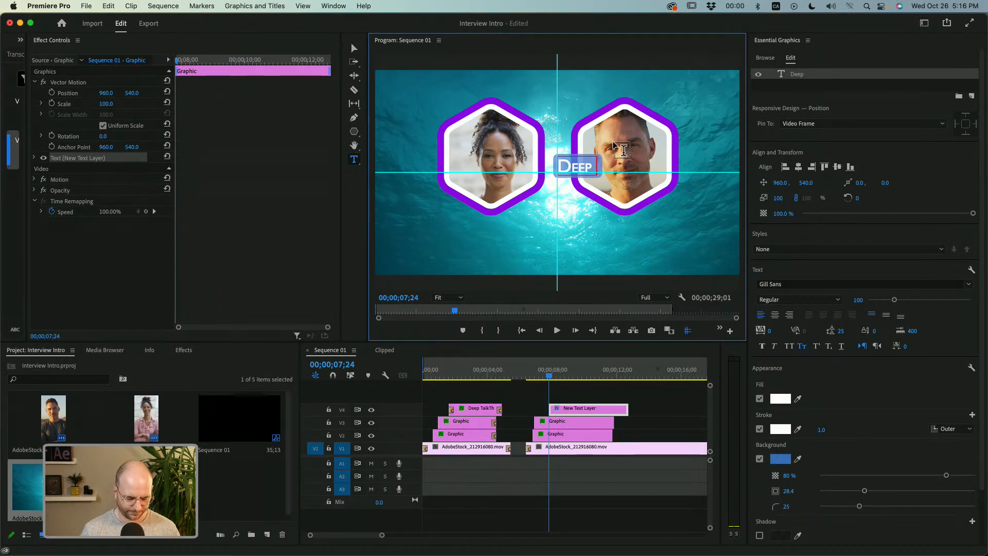
type(" Talk")
key("Return")
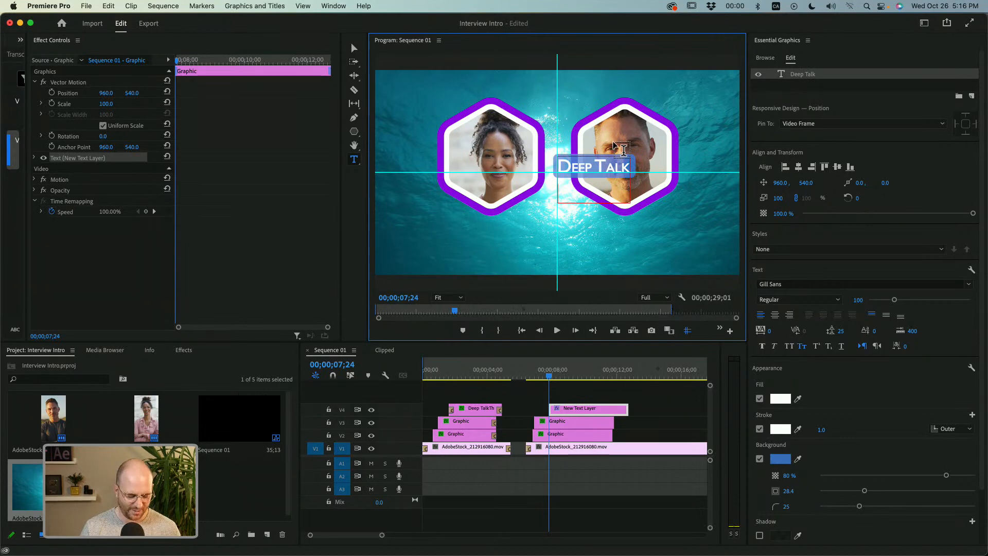
type("M")
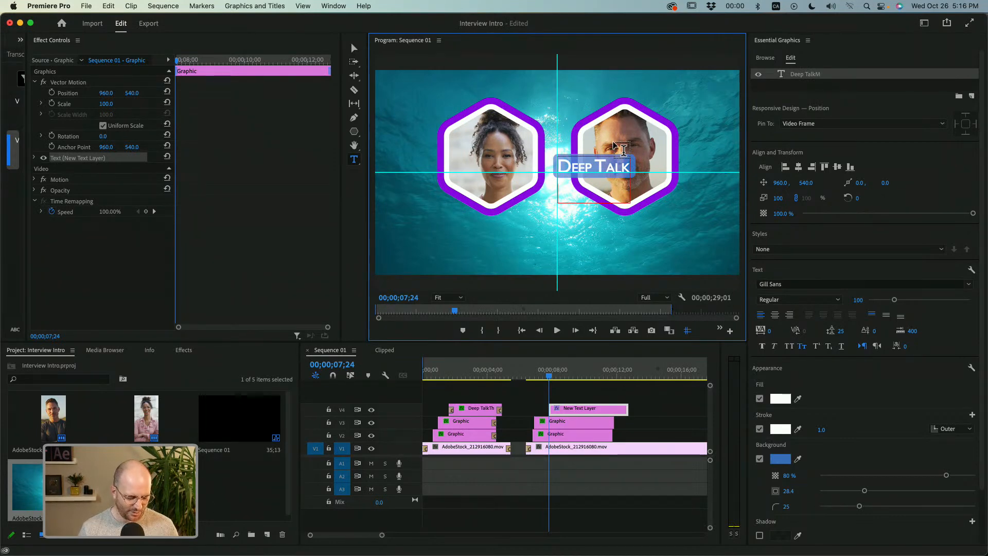
type("arine Bio")
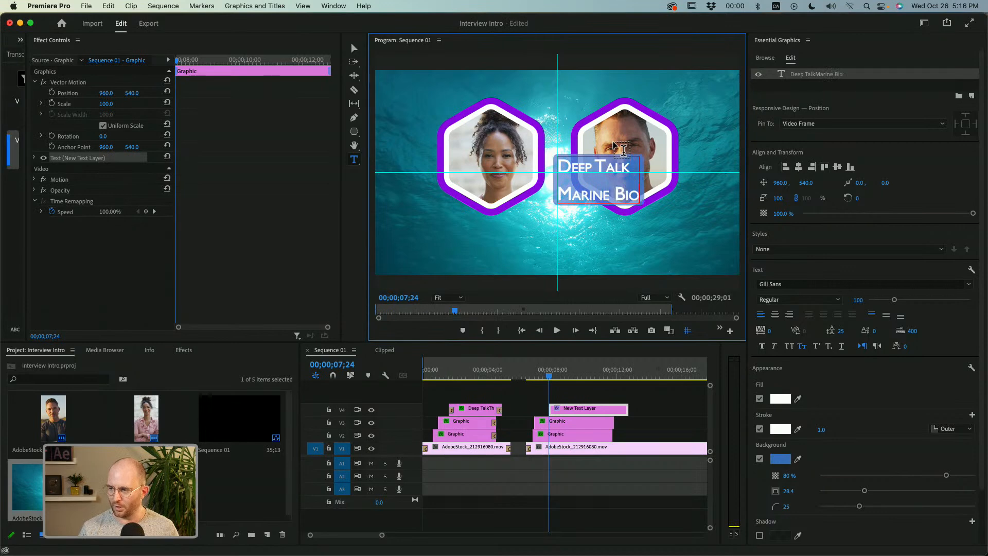
type("logy Podcast")
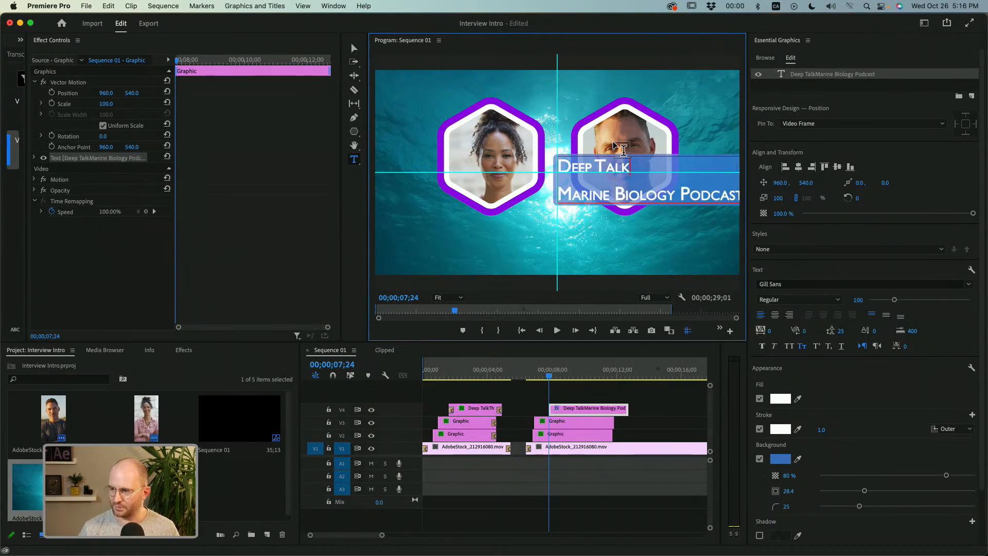
key("Right")
type("A")
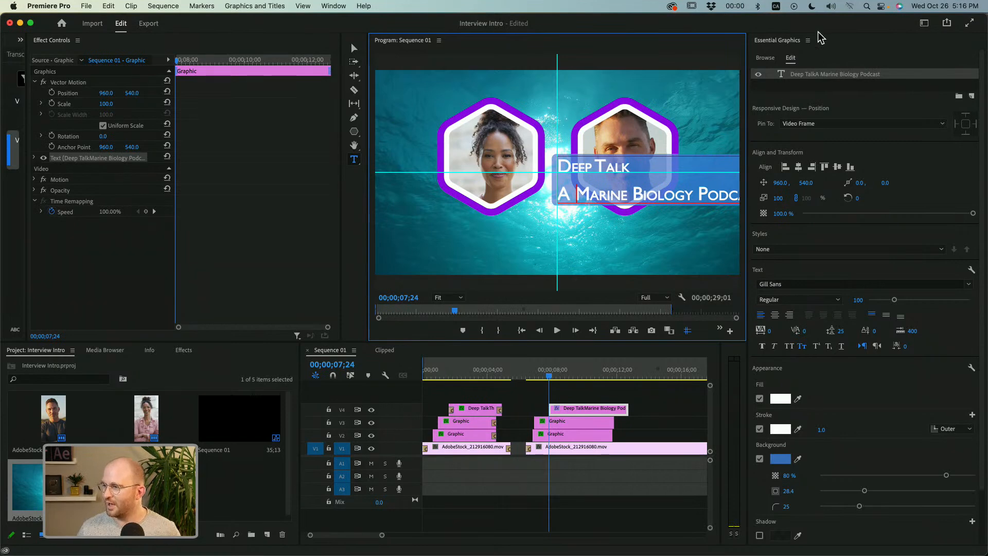
Compare with the title in the sequence's first section, return to the new title at 00;00;08;22, and hide the monitor guides.
left_click(473, 378)
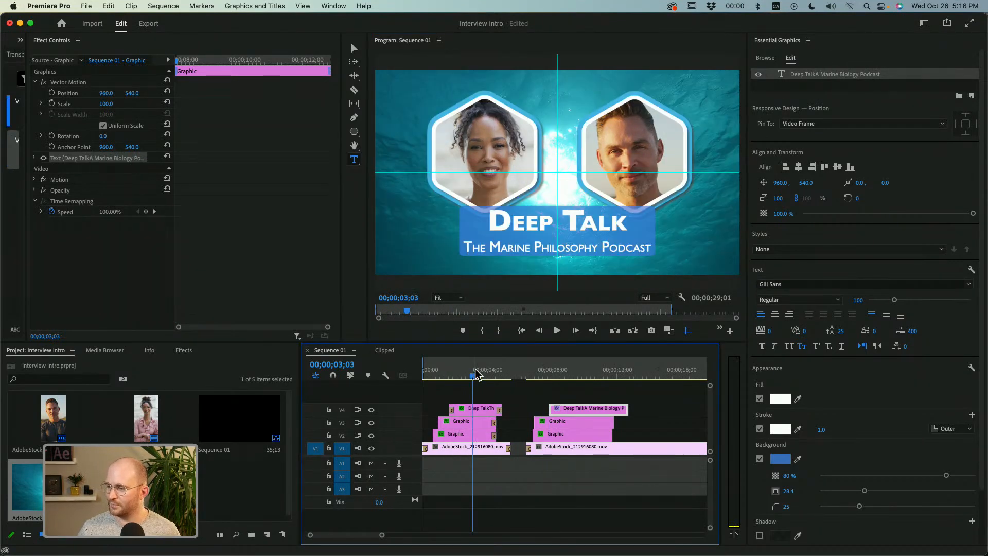
left_click_drag(481, 374, 563, 375)
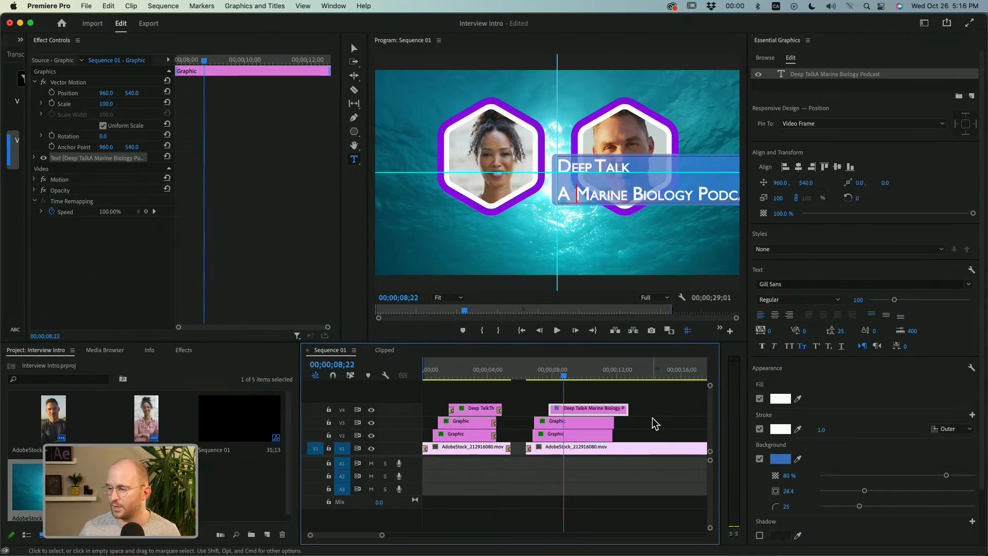
left_click(688, 331)
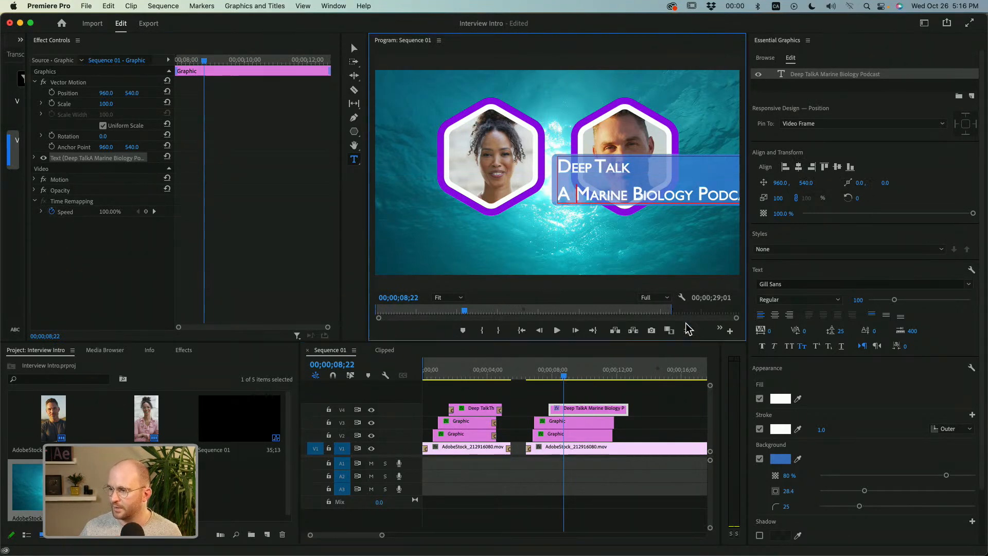
Center-align the new title's two text lines and center the text layer horizontally and vertically in the frame.
left_click(799, 167)
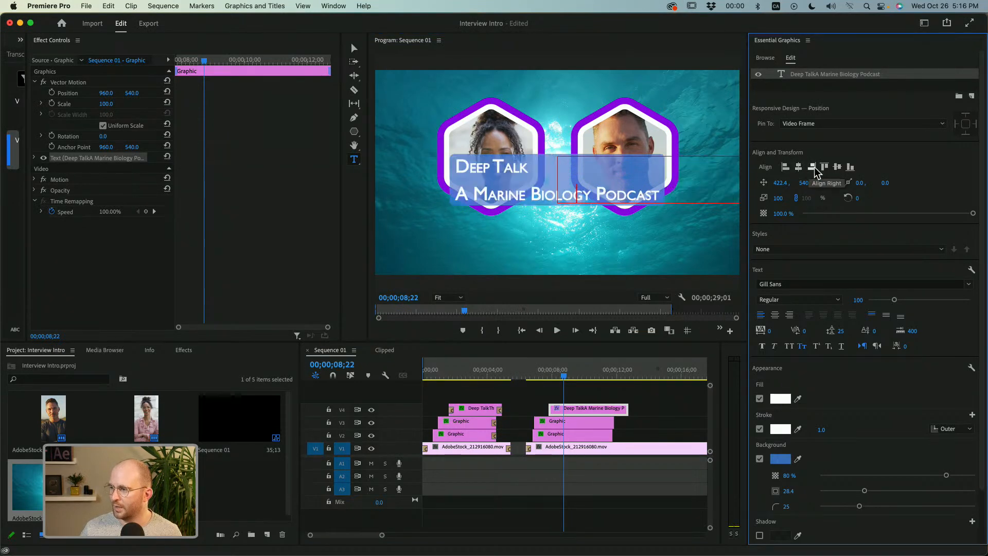
left_click(838, 168)
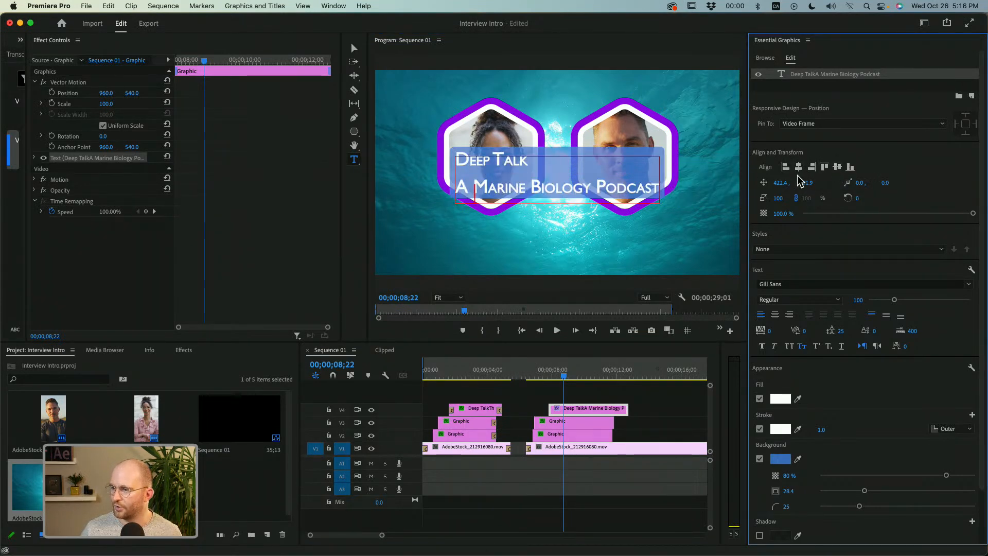
left_click(776, 316)
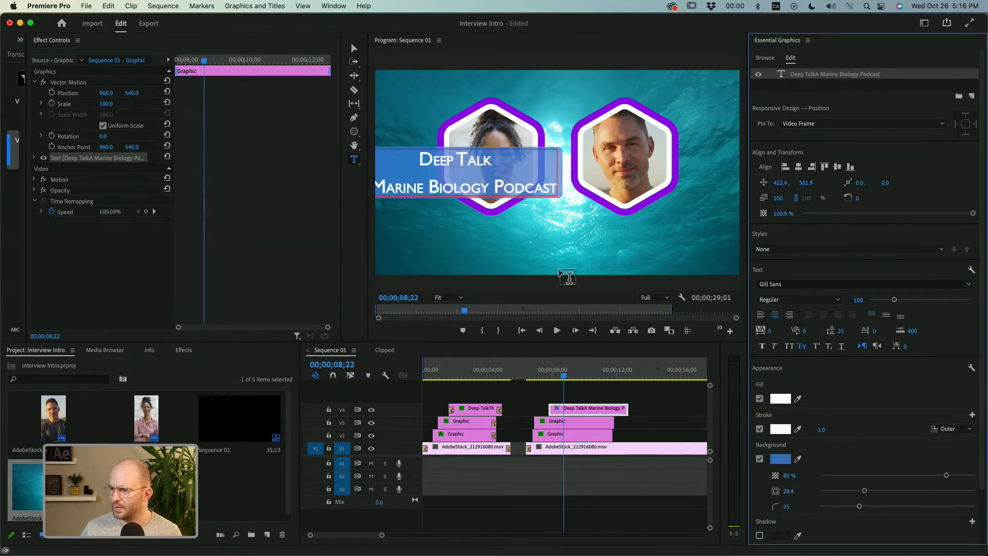
left_click(790, 316)
left_click(761, 316)
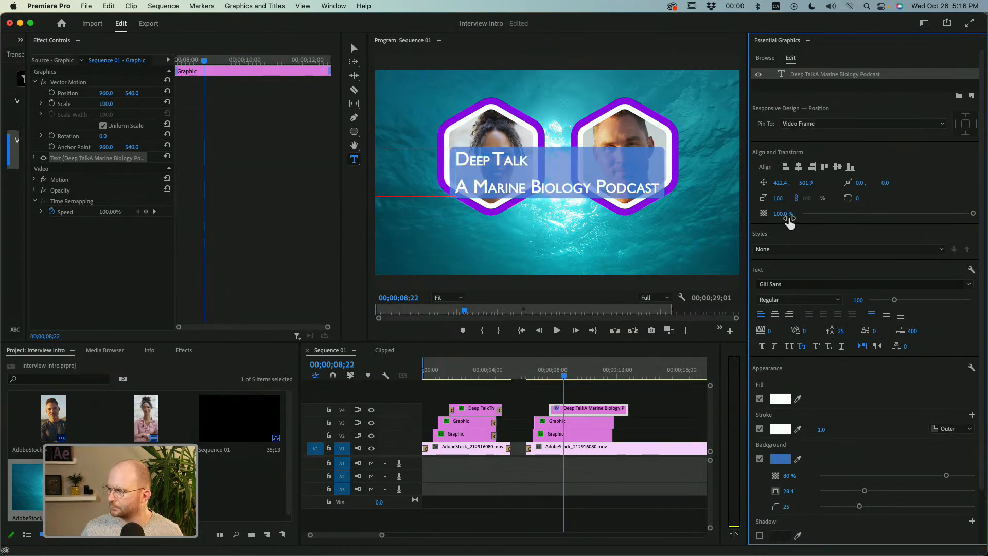
left_click(775, 316)
left_click(811, 167)
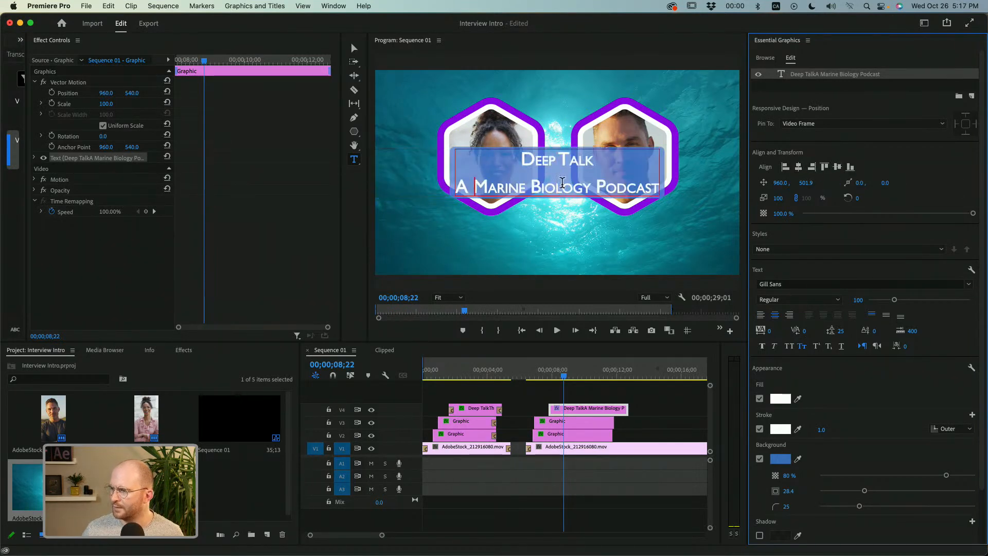
Set the font size of the "Deep Talk" line to 200.
triple_click(560, 188)
triple_click(554, 162)
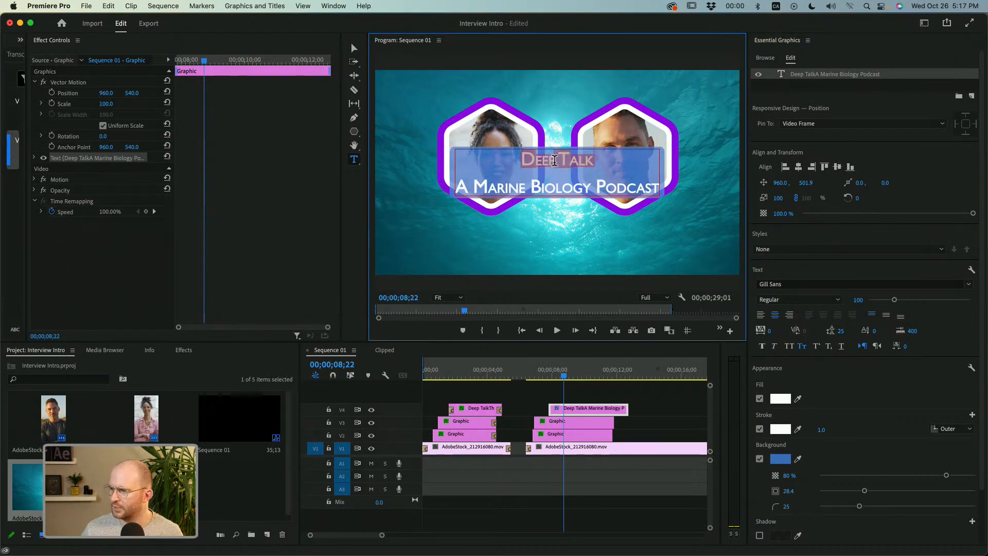
left_click(854, 300)
type("200")
key("Return")
Reduce the font size of the "A Marine Biology Podcast" line to 60.
left_click(563, 186)
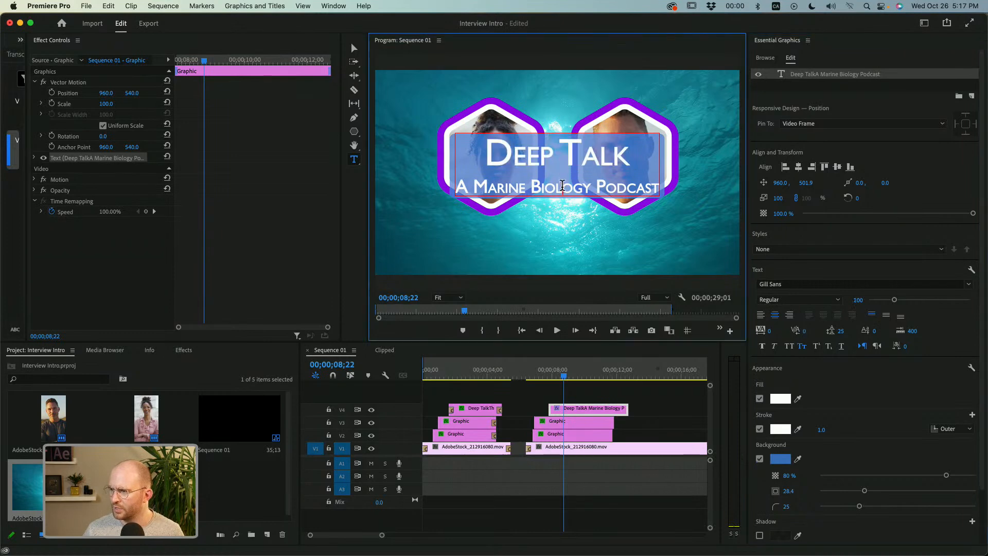
triple_click(563, 185)
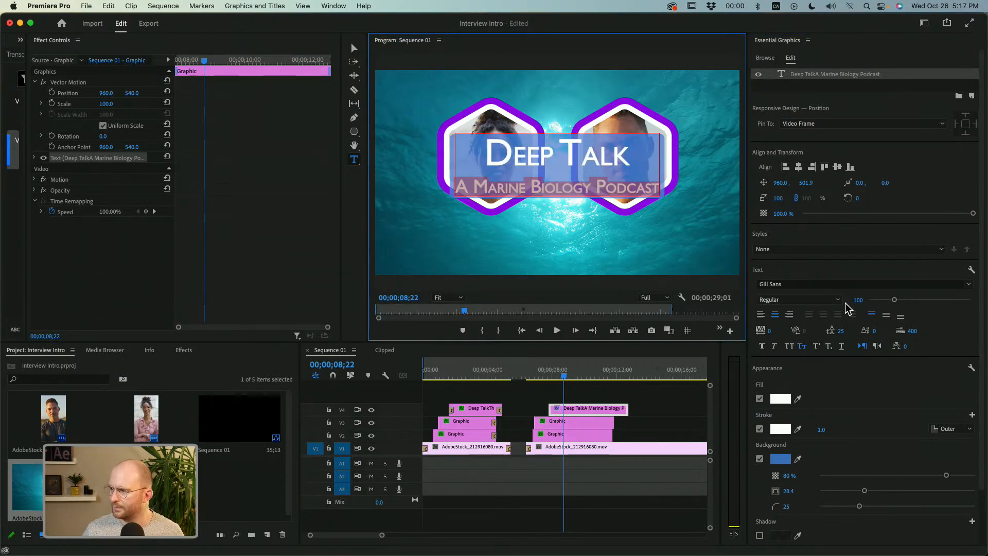
left_click_drag(862, 304, 842, 304)
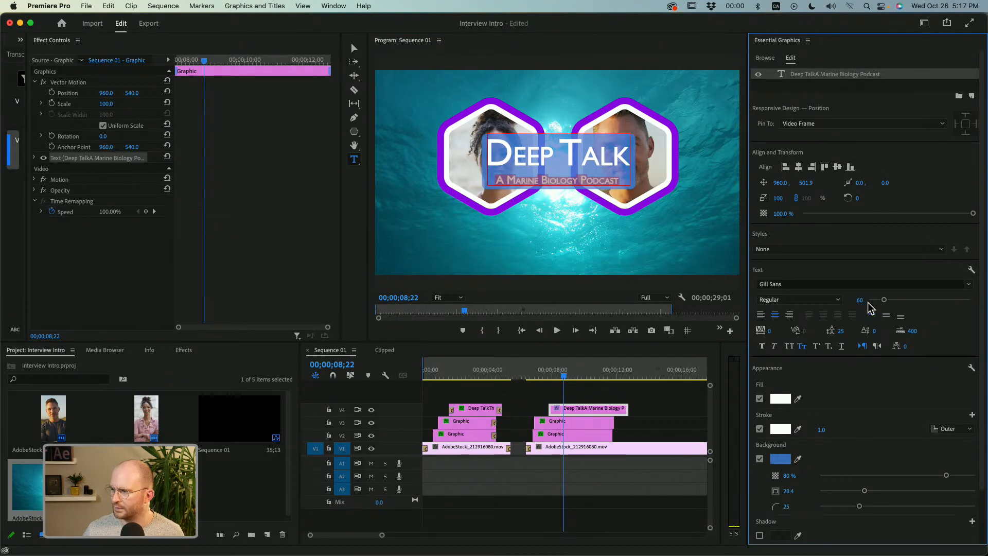
Lower the title text to a vertical position of 879.9, just beneath the two hexagon portraits.
left_click_drag(806, 183, 987, 183)
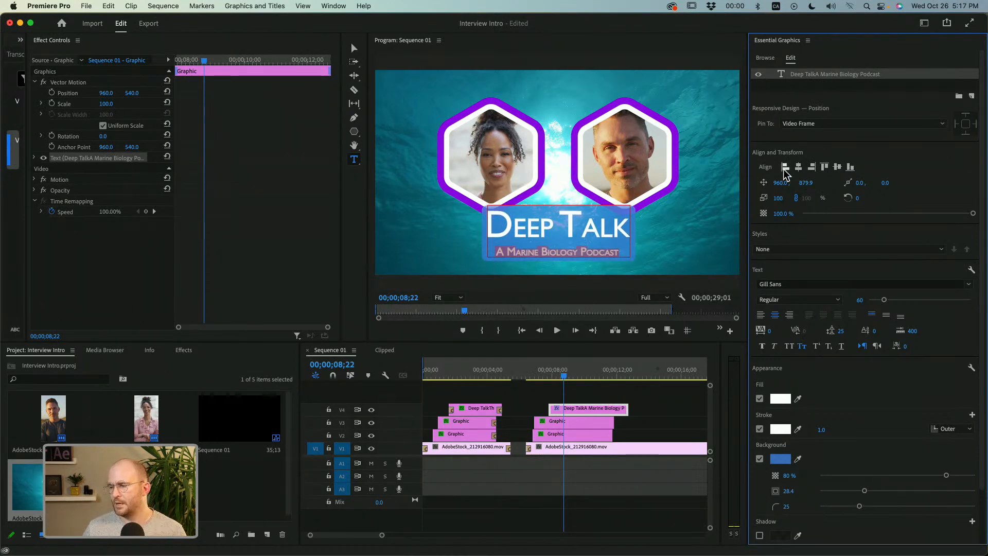
left_click(561, 392)
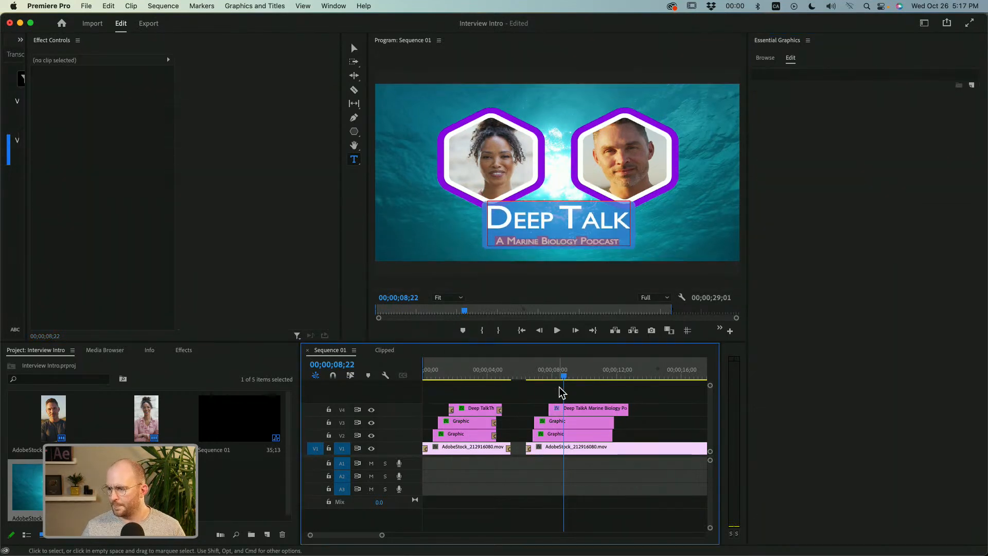
left_click(590, 412)
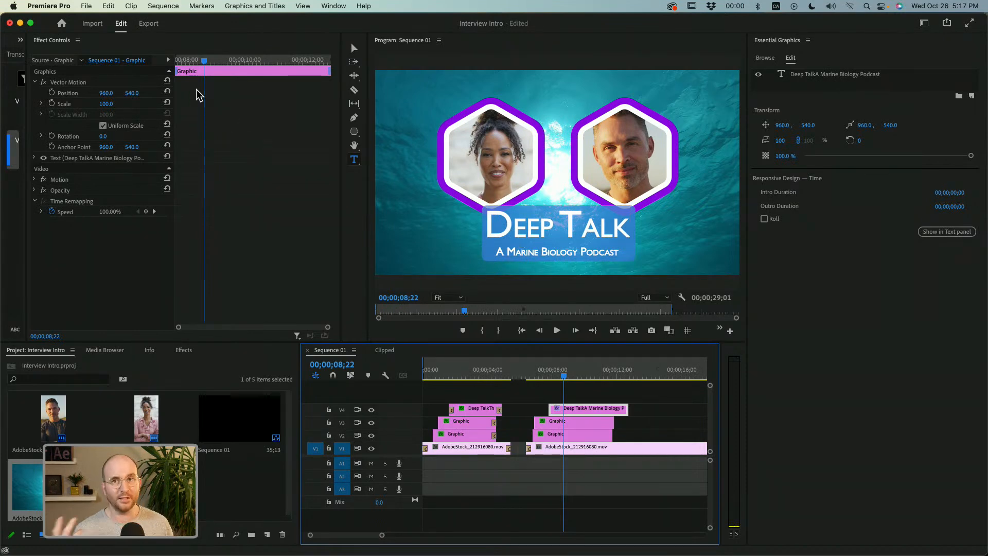
left_click(557, 394)
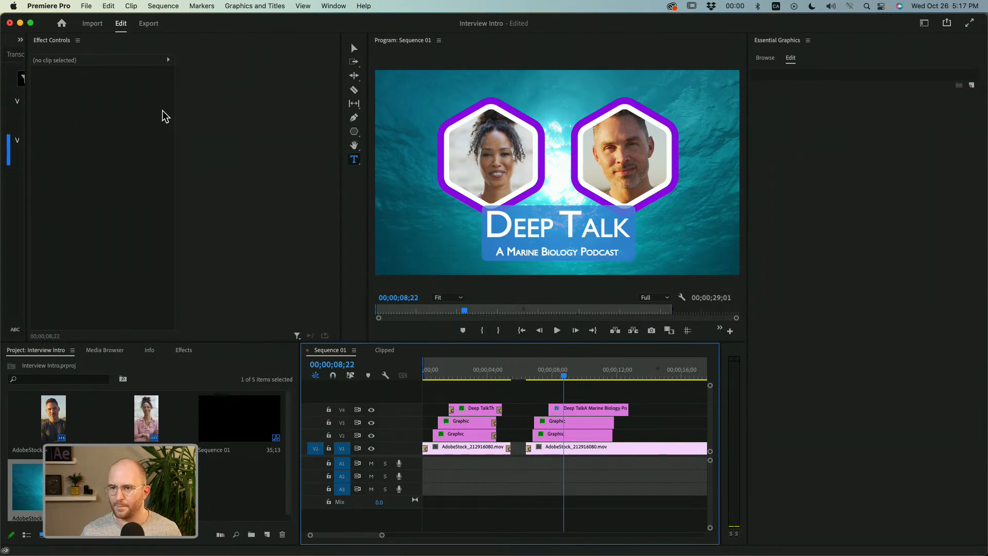
Widen the collapsed Text panel to show the list of the sequence's graphics text.
left_click_drag(27, 99, 276, 103)
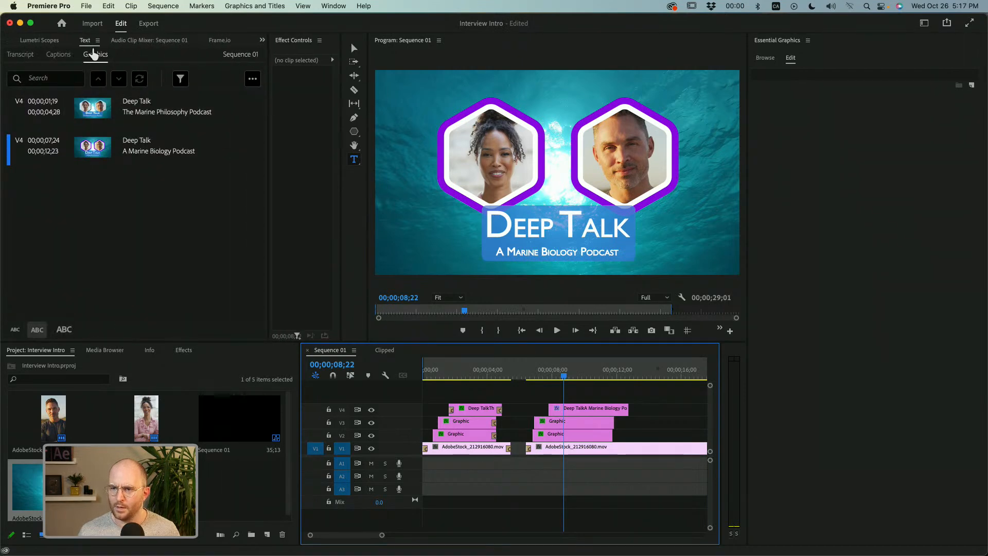
left_click(329, 6)
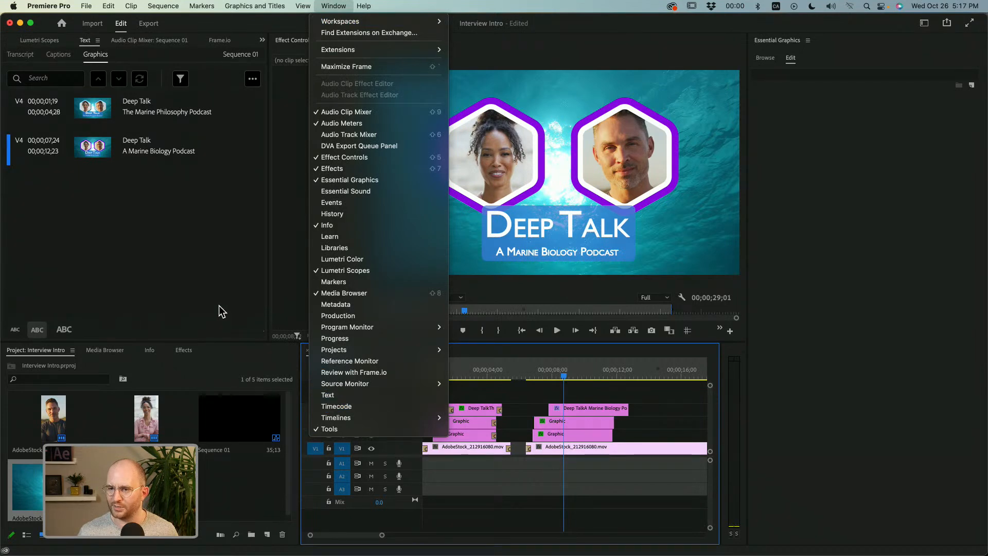
left_click(116, 57)
left_click(90, 55)
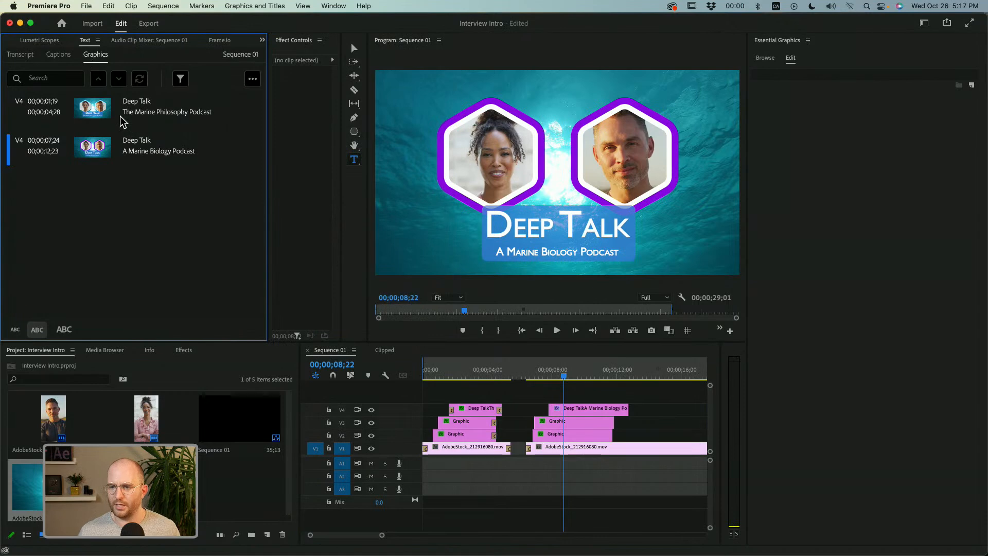
Replace "Biology" with "Philology" in the second title's subtitle, editing it in the graphics text list.
left_click(143, 104)
left_click(139, 146)
left_click(141, 150)
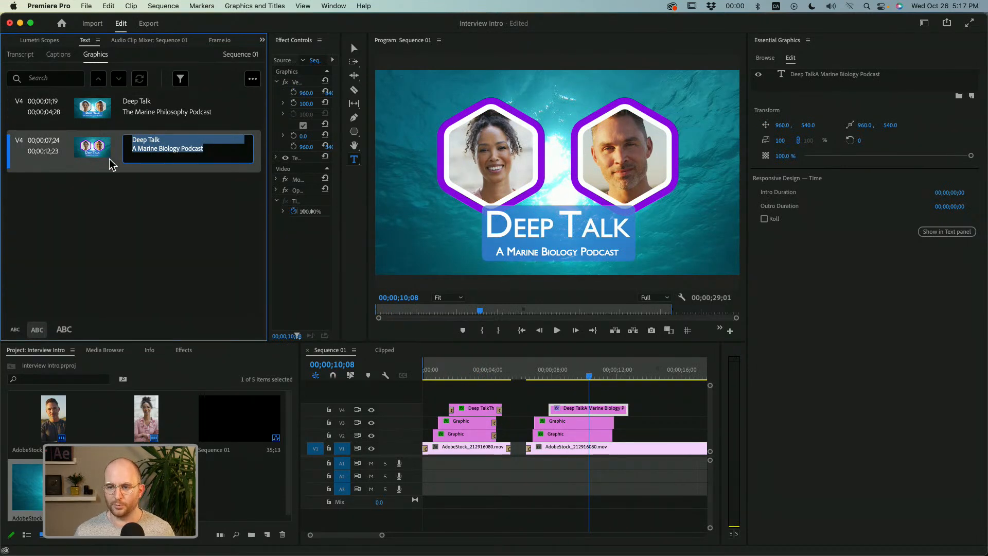
left_click(152, 146)
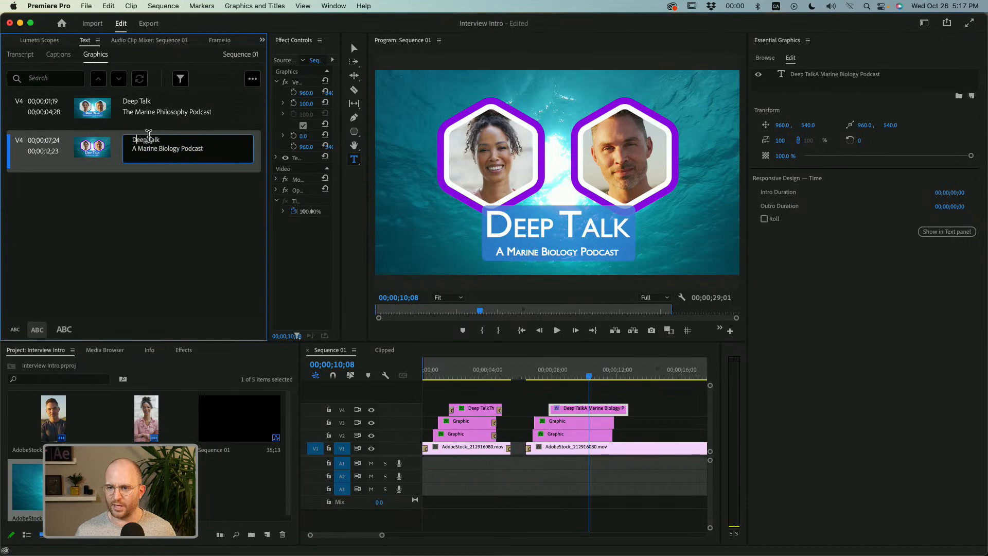
double_click(162, 148)
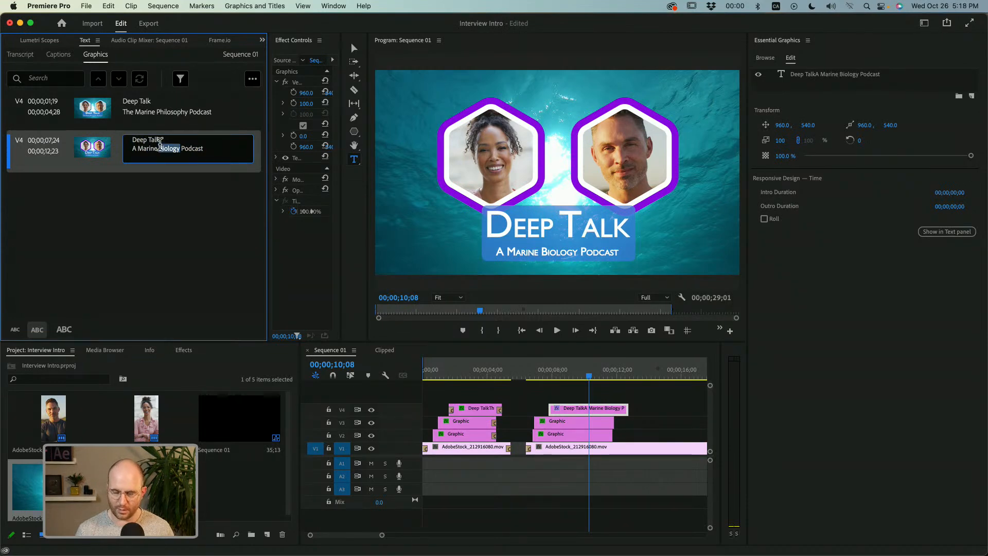
key("BackSpace")
type("Phil")
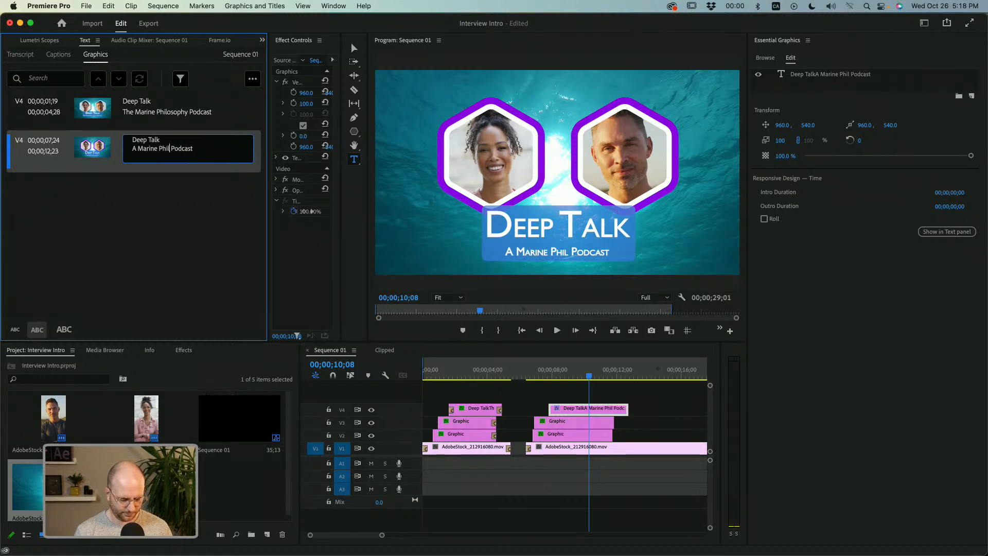
type("ology")
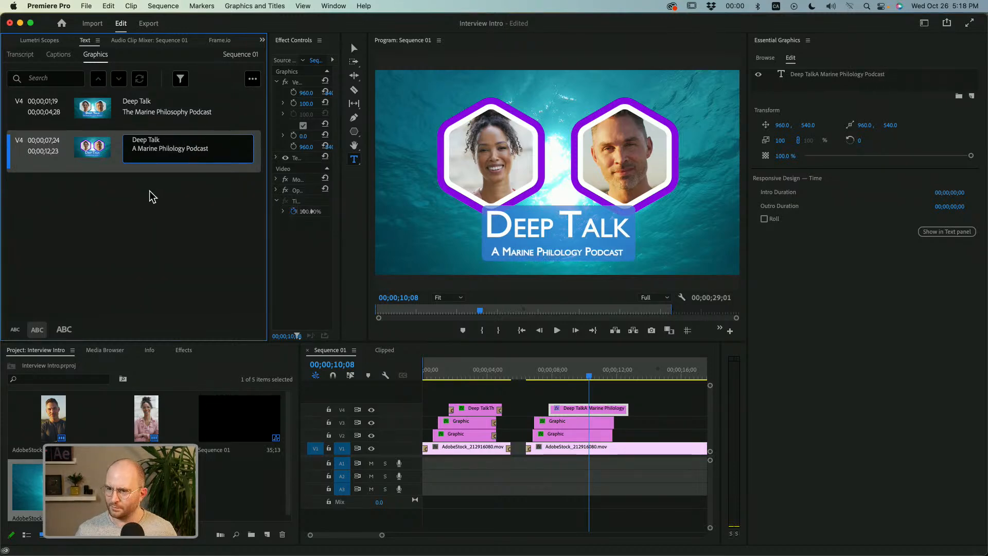
left_click(149, 191)
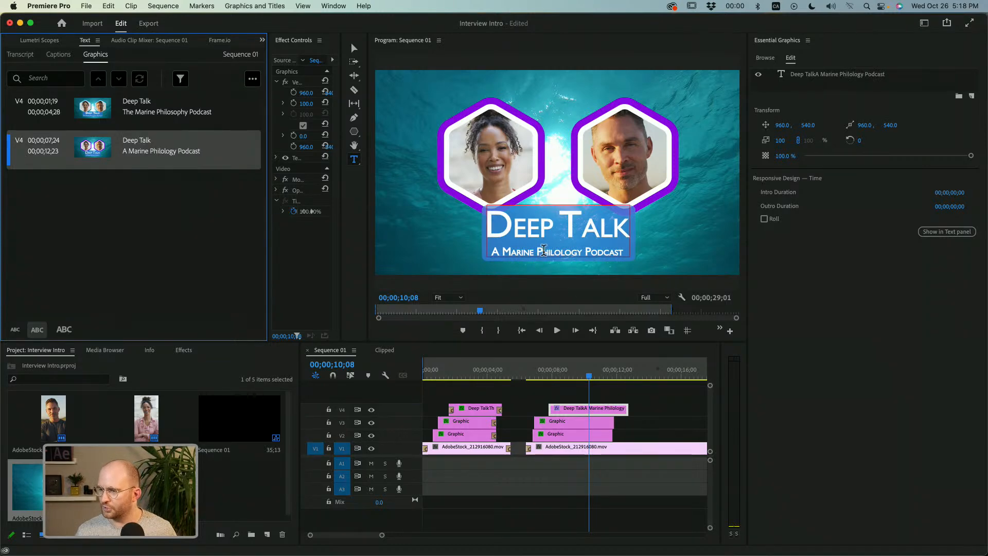
Delete the second line of the second title's text, keeping only "Deep Talk".
double_click(138, 154)
double_click(150, 148)
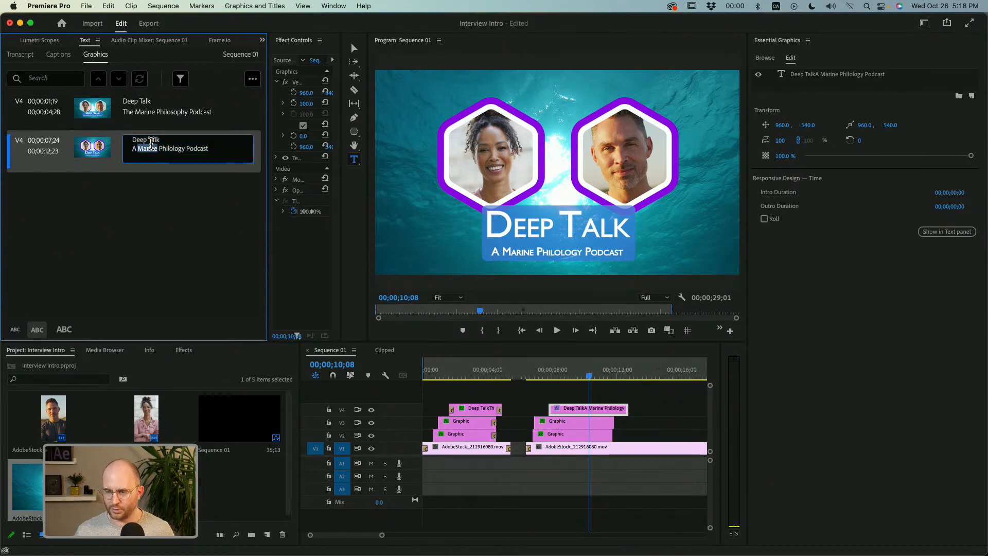
left_click(133, 140)
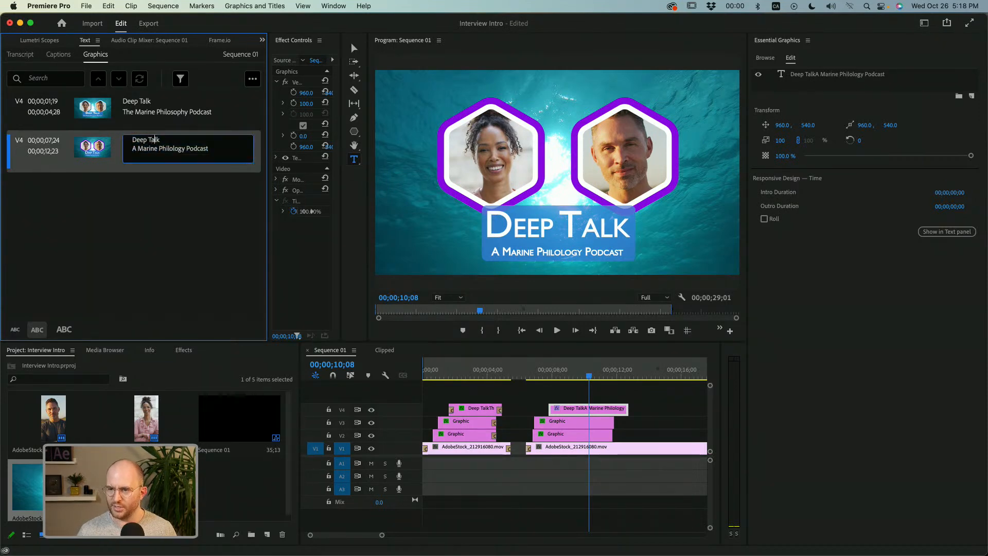
key("Right")
key("shift+super+Right")
key("BackSpace")
key("BackSpace")
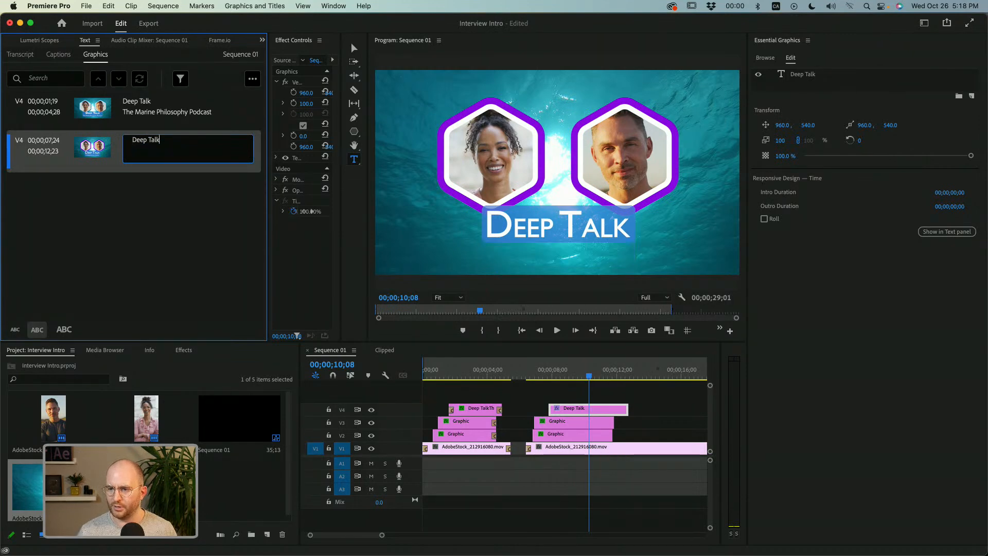
Try adding "dasfsdgf" as a second line under "Deep Talk", and remove it.
key("Return")
type("dasfsdgf")
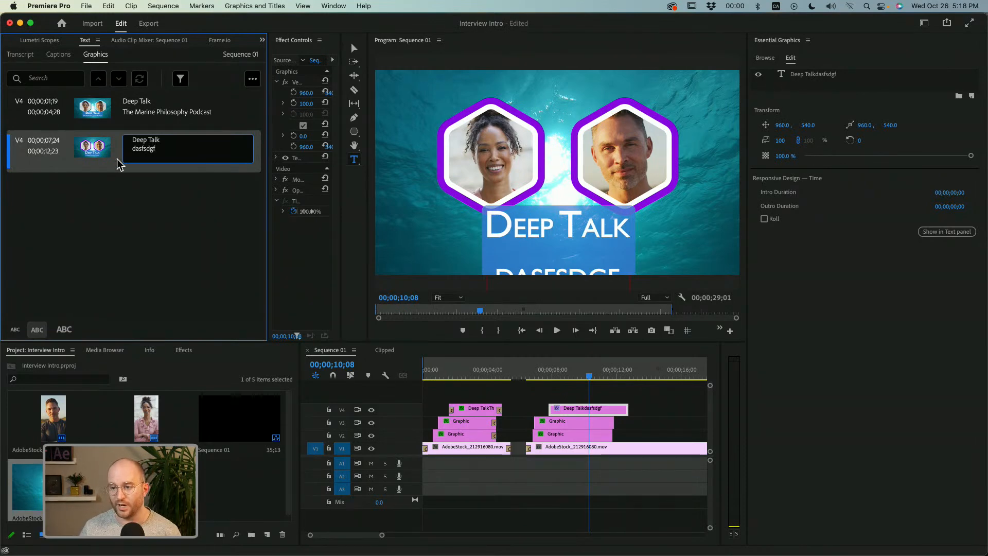
double_click(152, 149)
key("BackSpace")
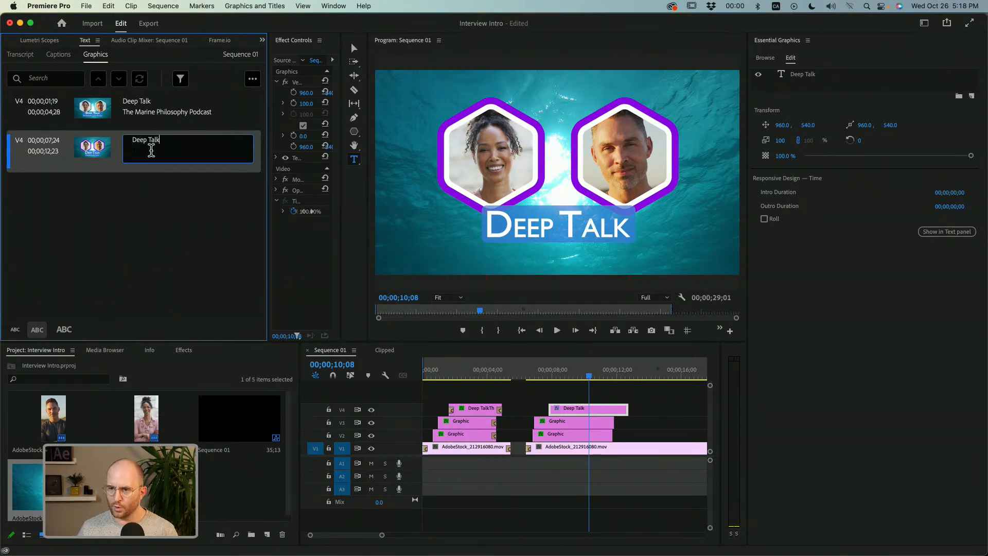
Turn off the stroke and the background of the "Deep Talk" text layer, leaving the layer selected.
left_click(809, 76)
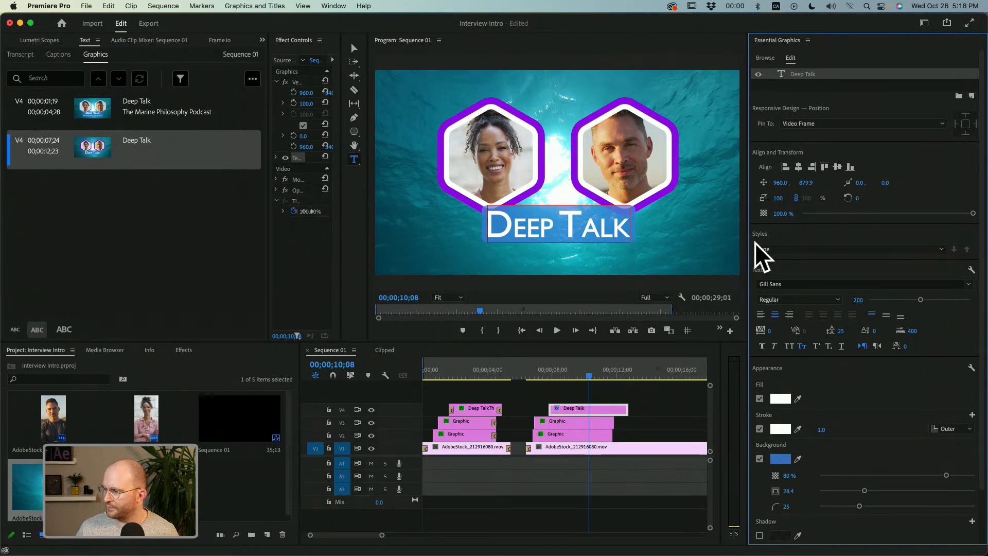
left_click(760, 429)
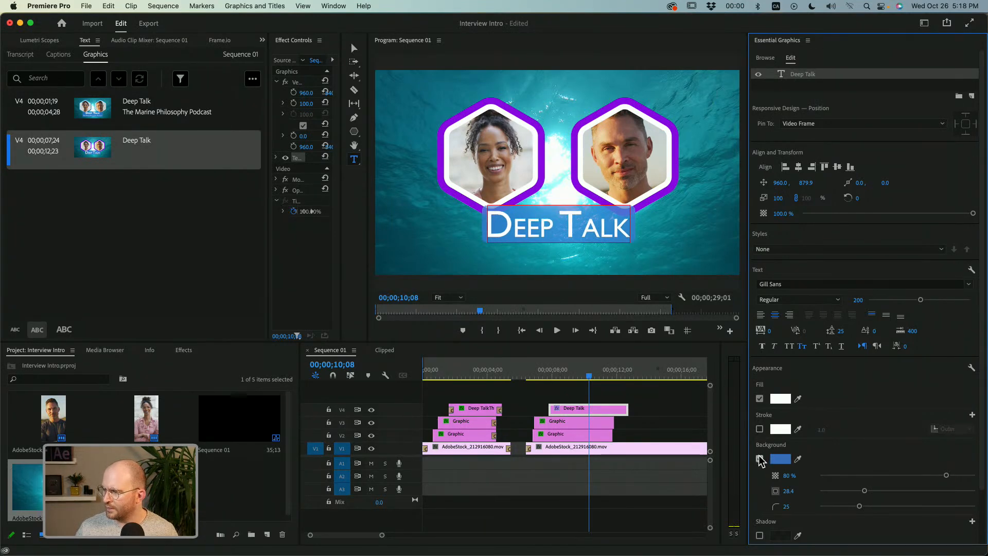
left_click(760, 458)
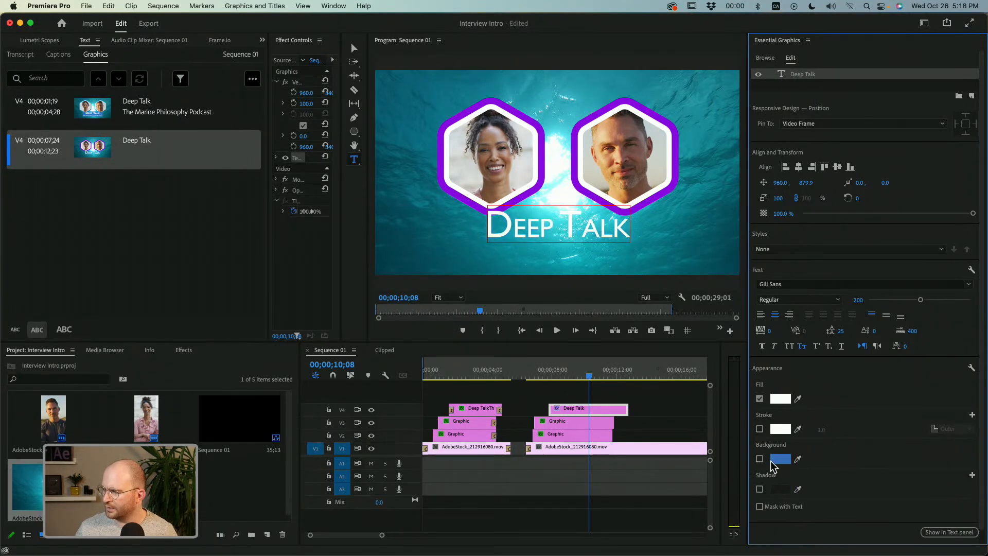
left_click(811, 80)
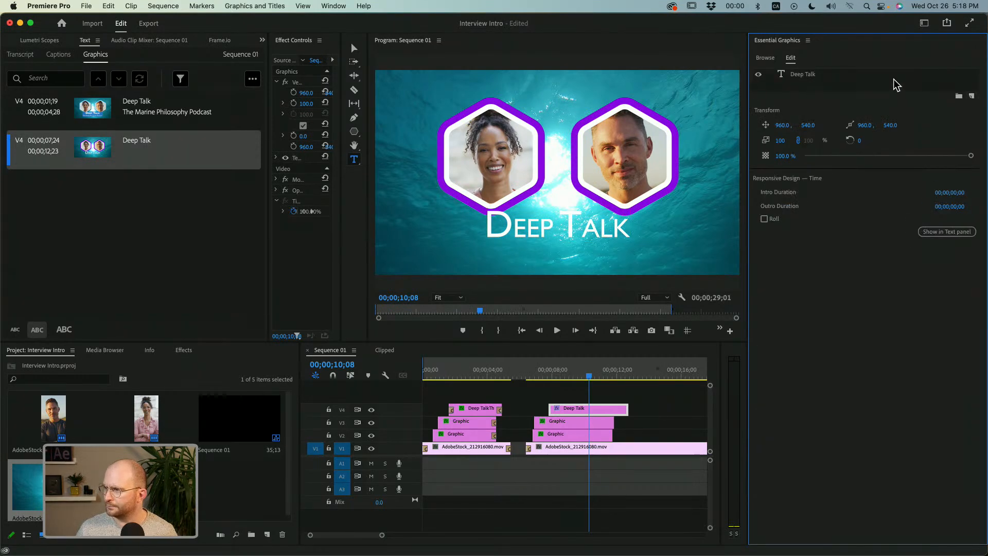
left_click(806, 76)
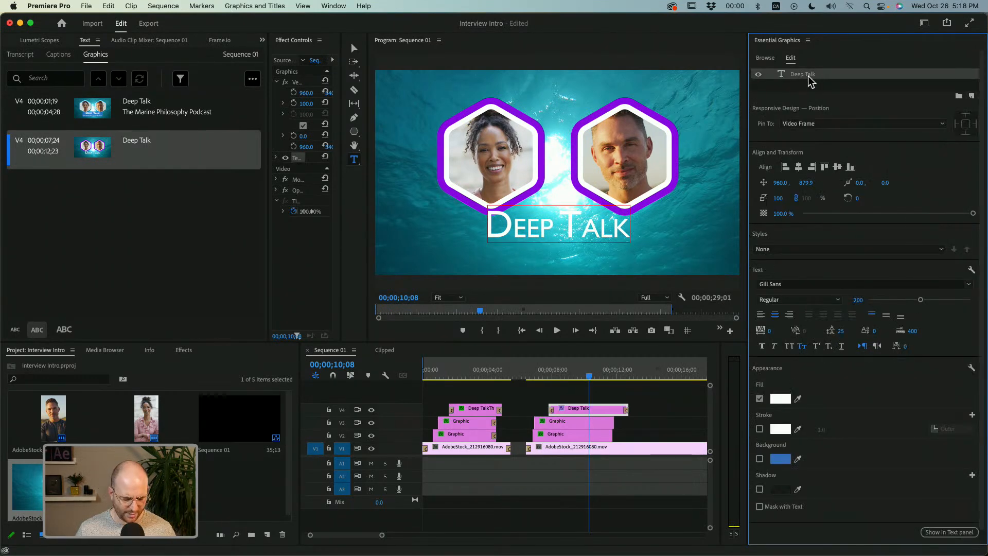
Duplicate the "Deep Talk" text layer and change the copy's text to "Ep 320 Shark?!?".
left_click(809, 77)
left_click(809, 76)
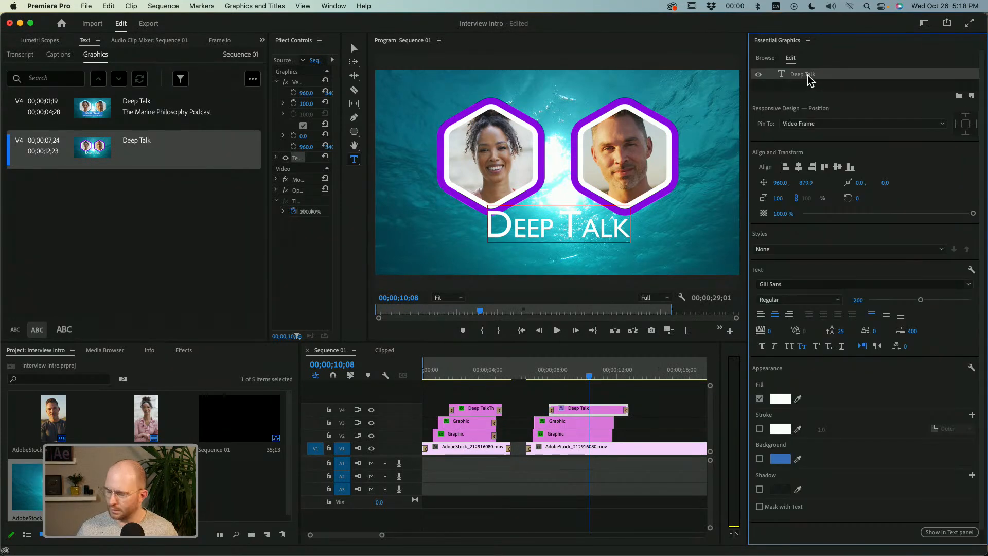
key("super+v")
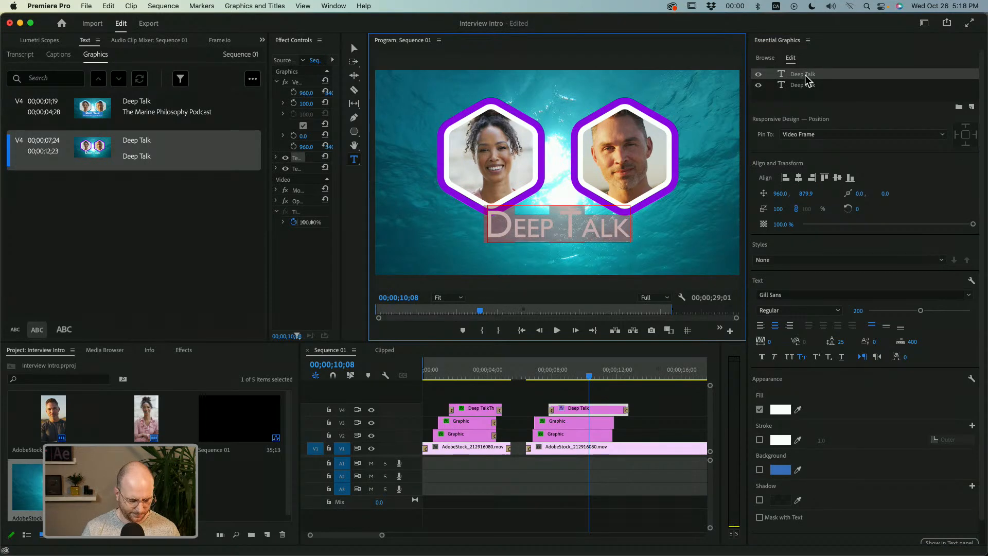
type("Ep")
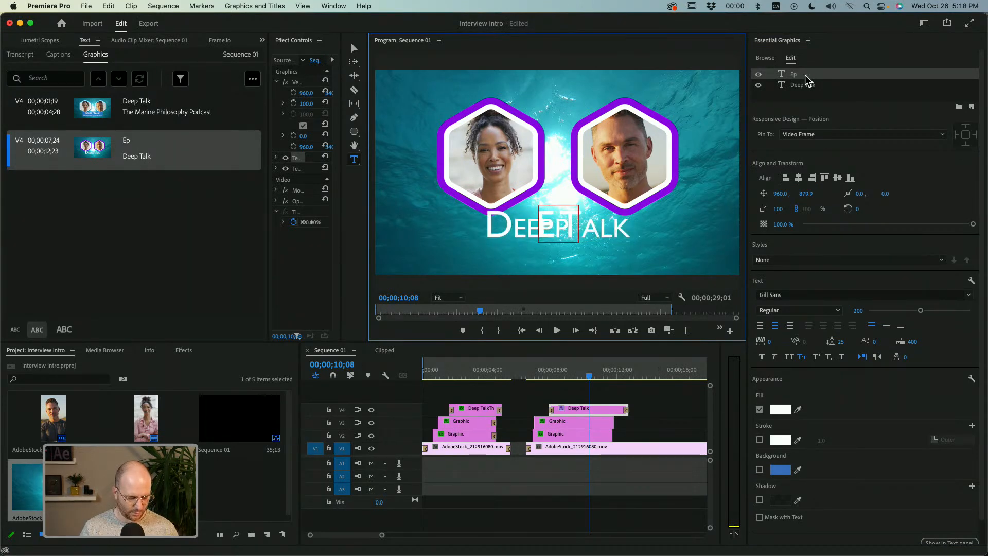
type(" 320")
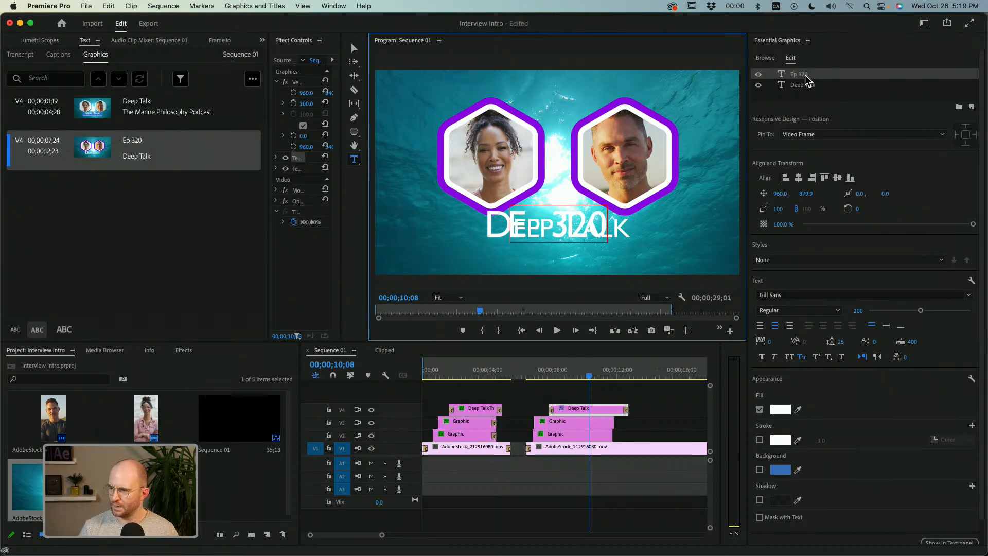
type(" Shark?")
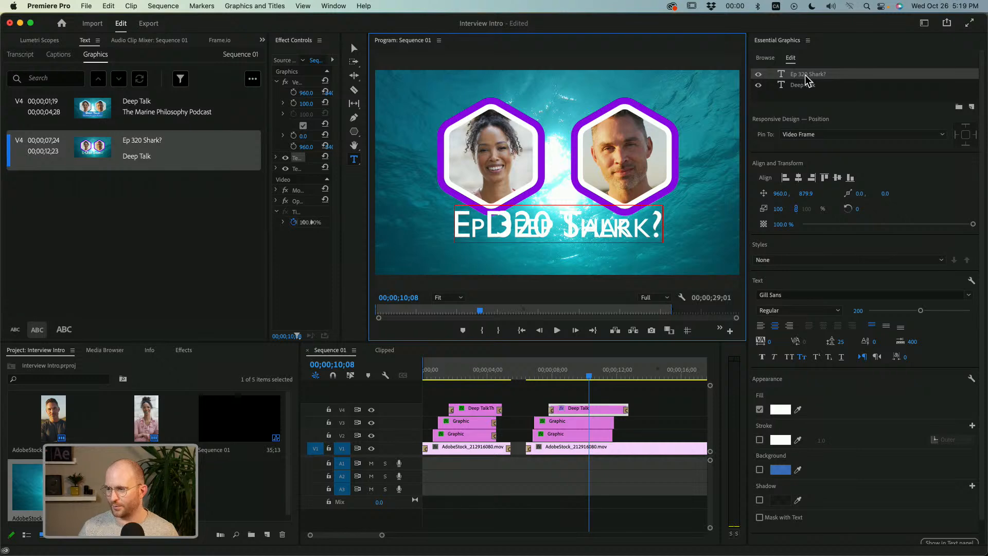
type("!?")
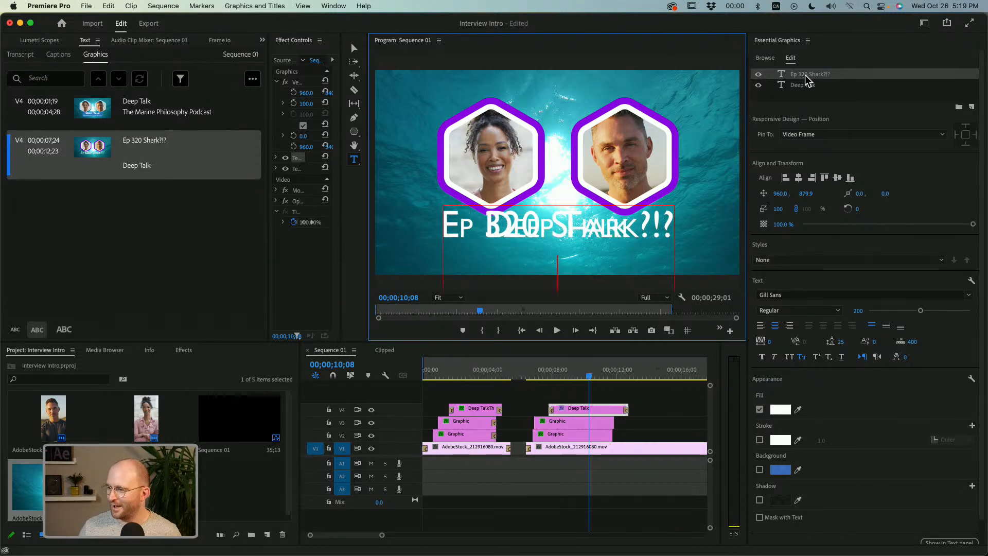
left_click(805, 75)
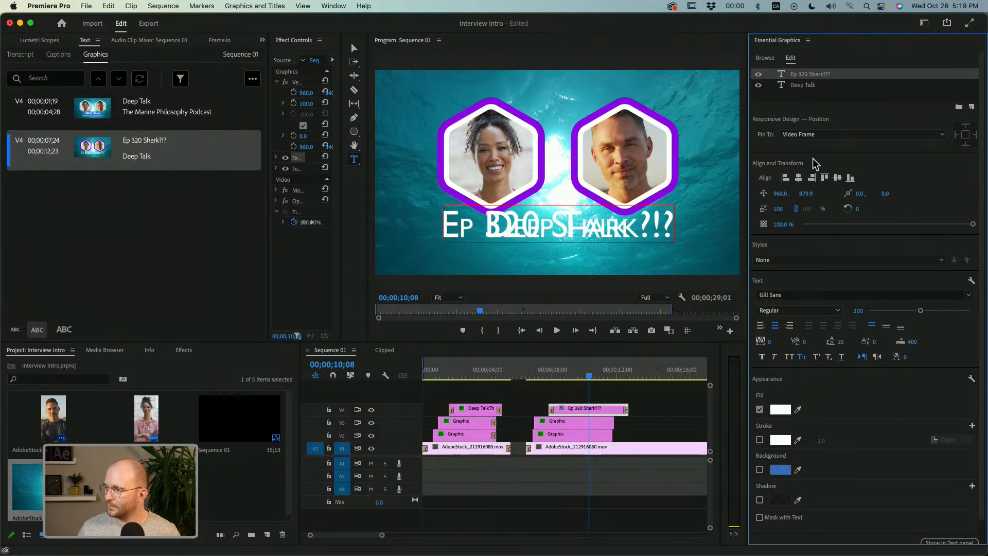
Set the font size of the "Ep 320 Shark?!?" text layer to 100.
left_click(855, 311)
type("50")
key("Return")
left_click(800, 95)
left_click(820, 76)
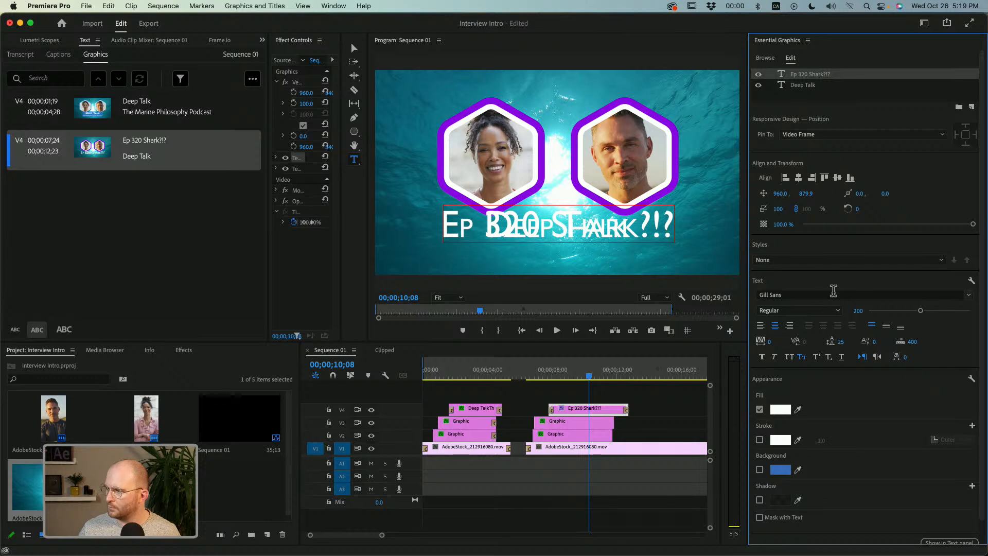
left_click(859, 311)
type("100")
key("Return")
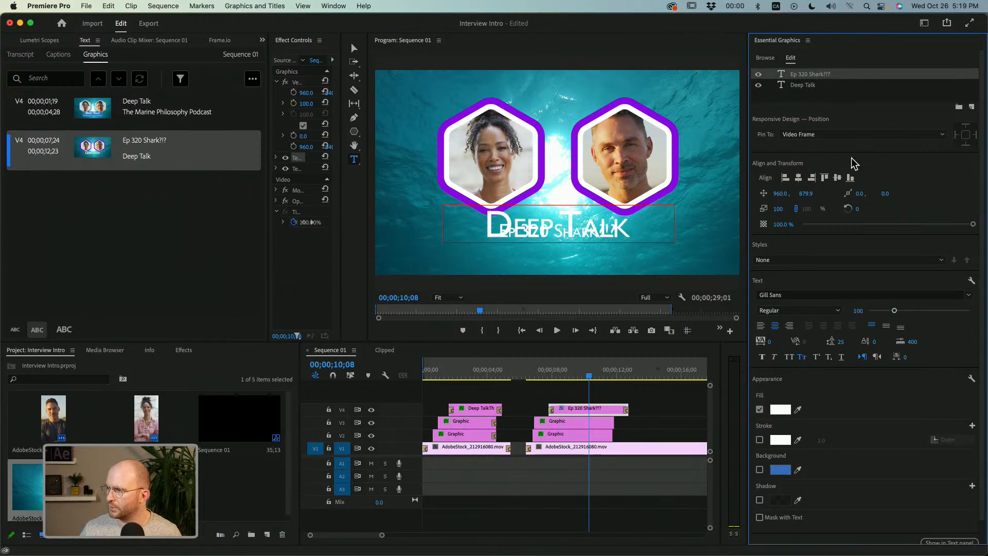
Align the episode text with the frame's bottom edge and raise it to vertical position 979.4, just under "Deep Talk".
left_click(869, 133)
left_click(829, 166)
left_click(850, 178)
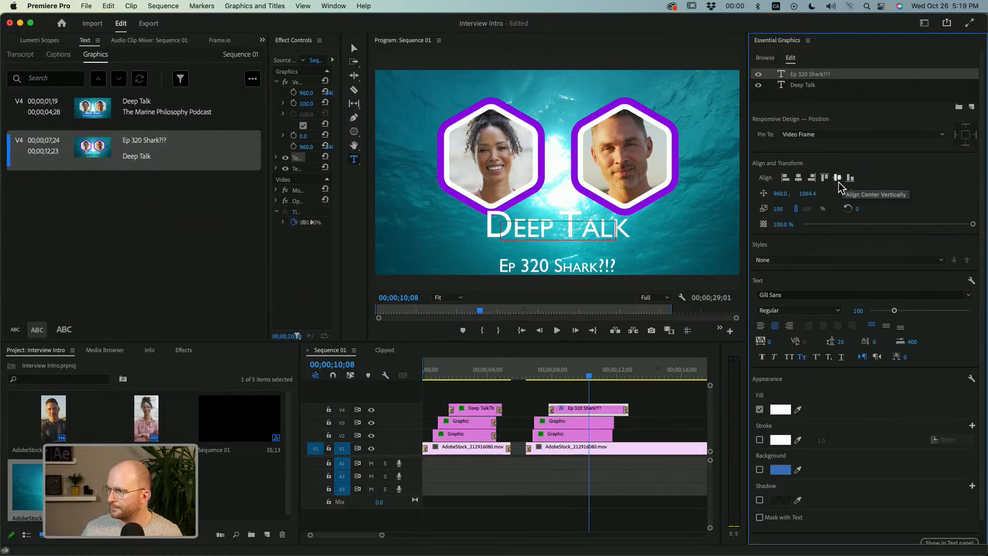
left_click(827, 91)
left_click(820, 76)
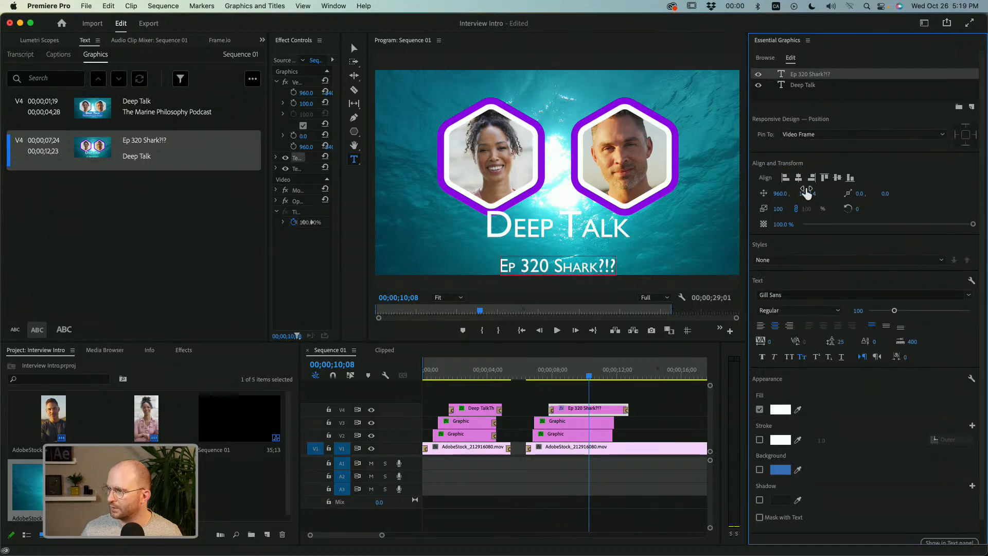
left_click_drag(807, 194, 763, 194)
Reorder the layers so that "Ep 320 Shark?!?" comes after "Deep Talk".
left_click(139, 171)
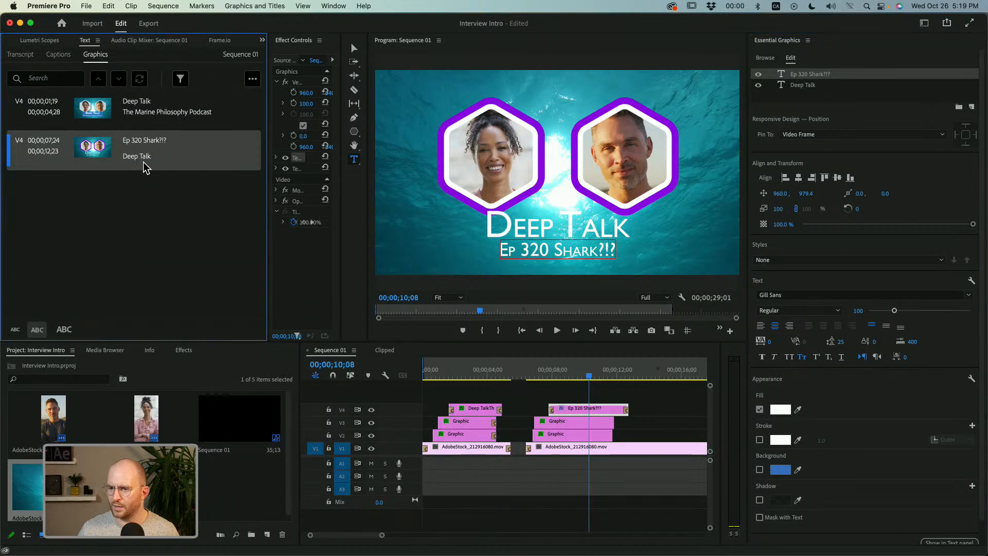
left_click_drag(819, 78, 813, 93)
left_click(191, 172)
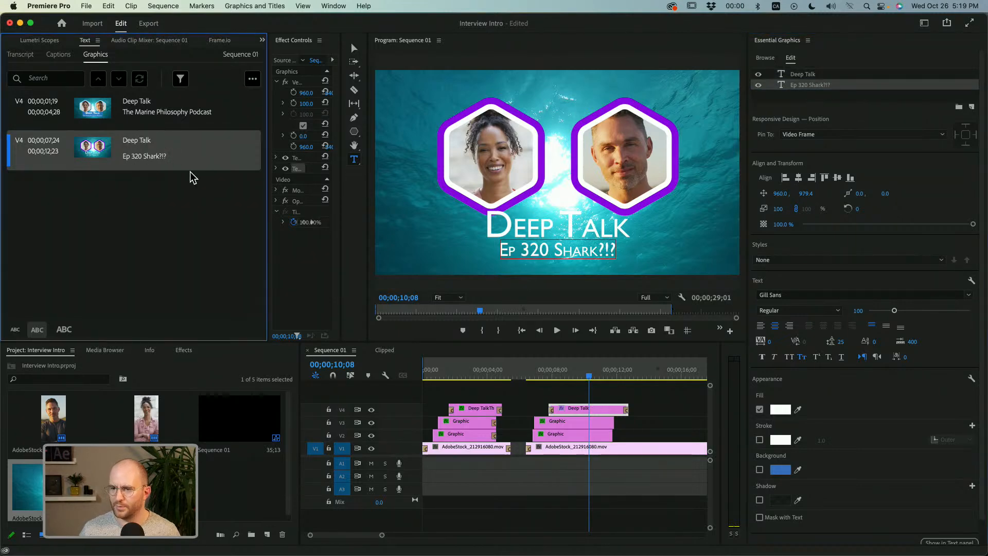
double_click(141, 155)
left_click(141, 143)
double_click(141, 142)
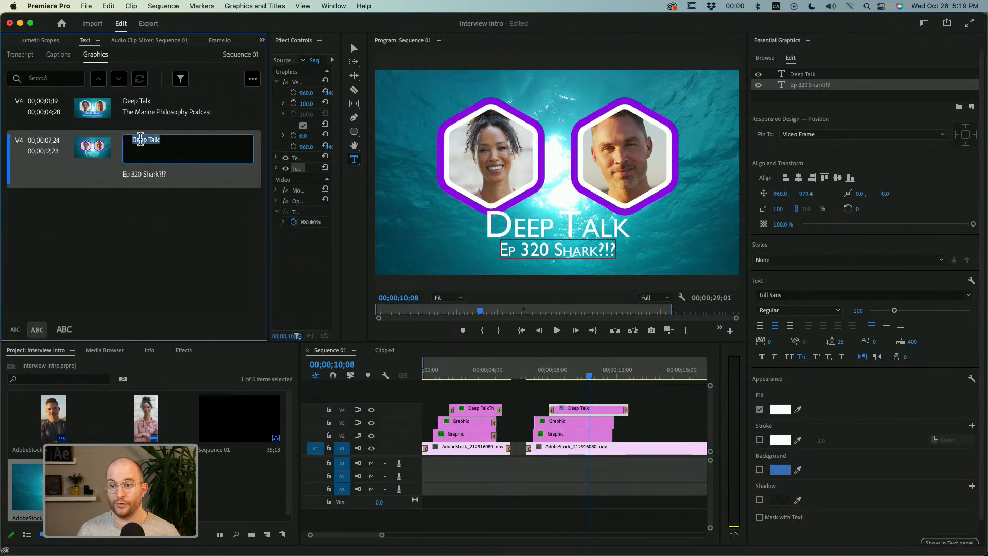
left_click(147, 196)
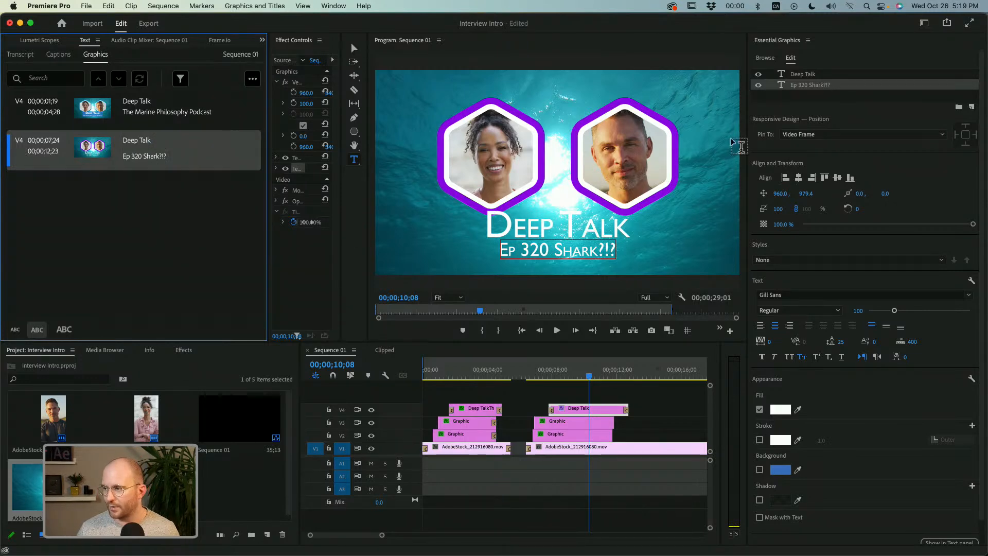
Add a rectangle to the title graphic, place it behind both text layers and lower it to vertical position 861.
left_click(783, 97)
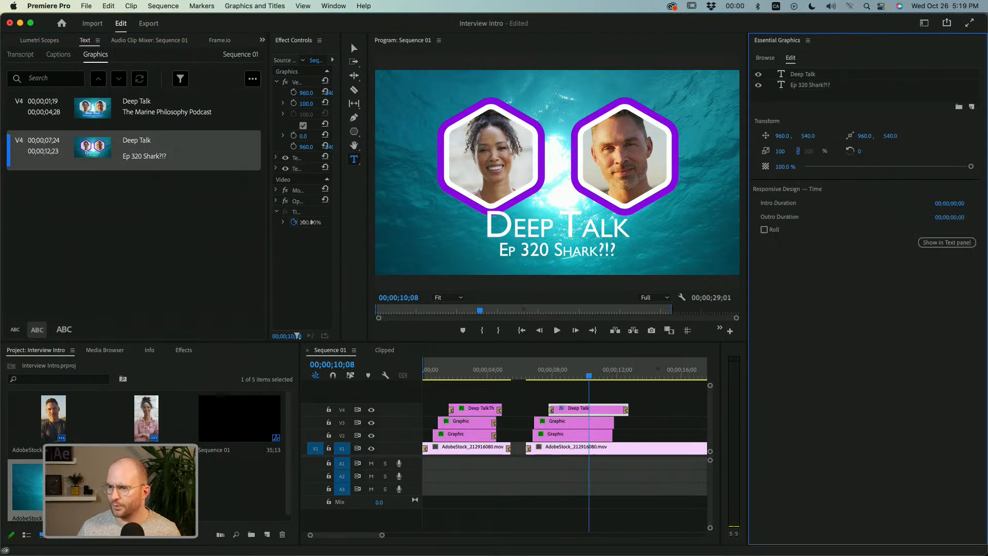
left_click(972, 107)
left_click(948, 143)
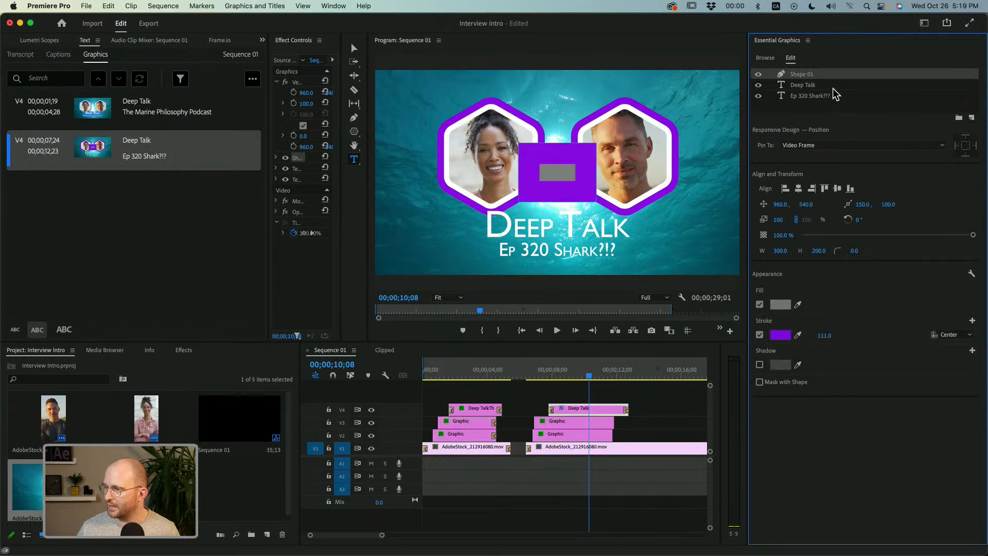
left_click_drag(812, 74, 805, 100)
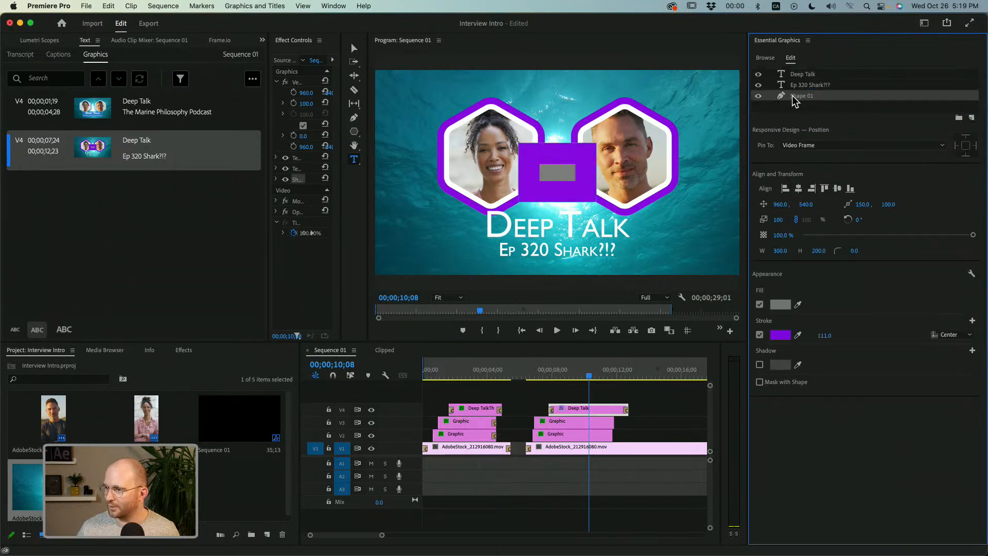
left_click_drag(806, 204, 870, 204)
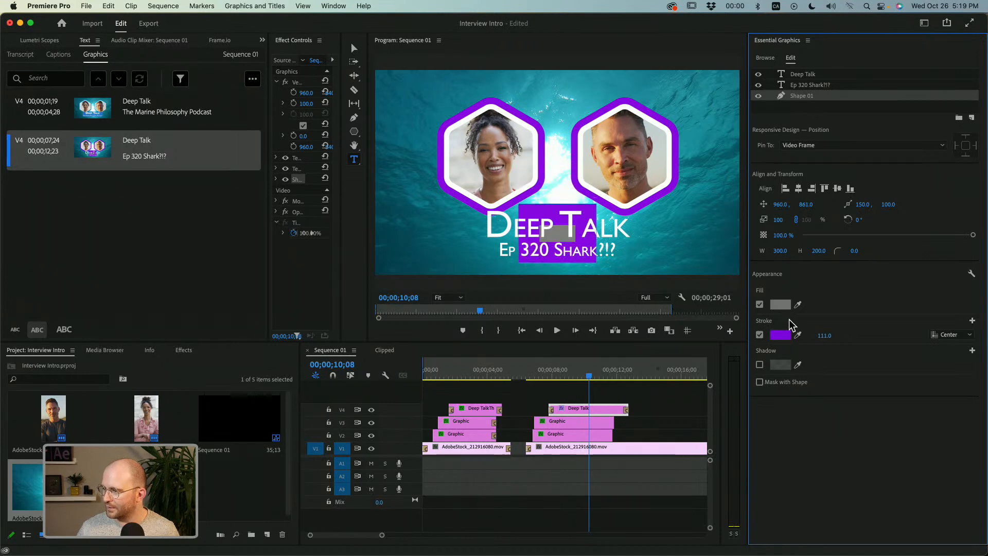
Turn off the rectangle's stroke and sample the purple hexagon outline as its fill color.
left_click(760, 335)
left_click(798, 304)
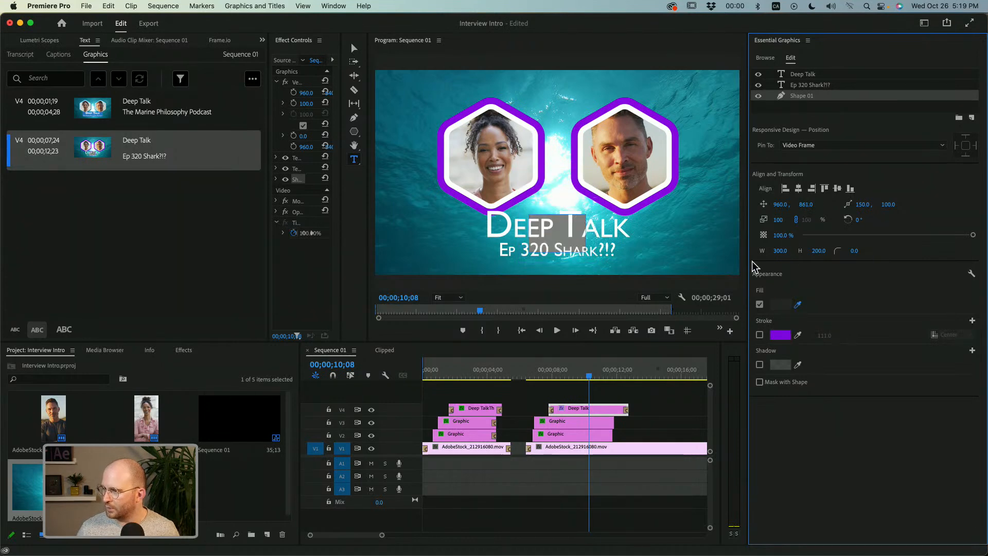
left_click(678, 178)
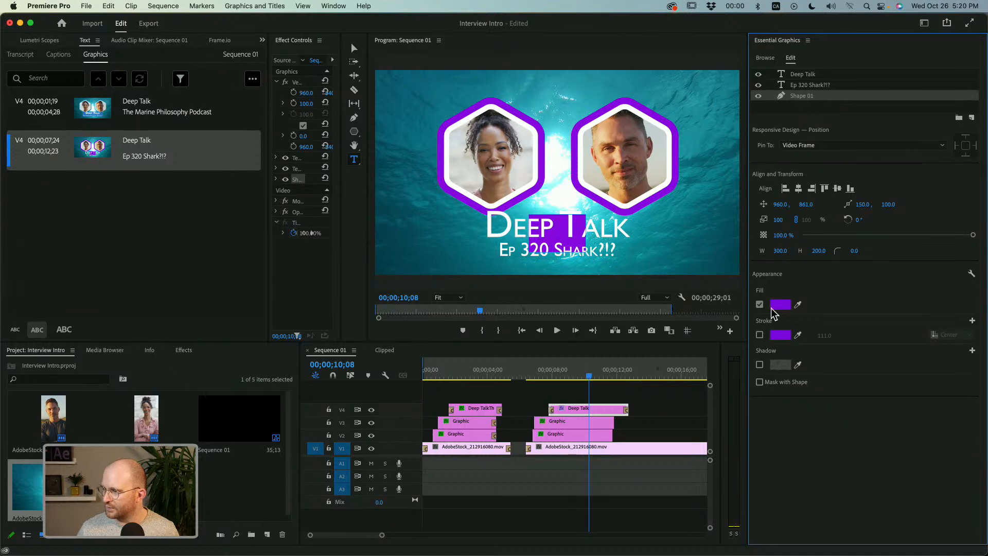
Resize the purple rectangle to 883.2 wide and 311 high with a corner radius of 43.8, framing both title lines.
left_click_drag(811, 252, 885, 252)
left_click_drag(775, 252, 883, 251)
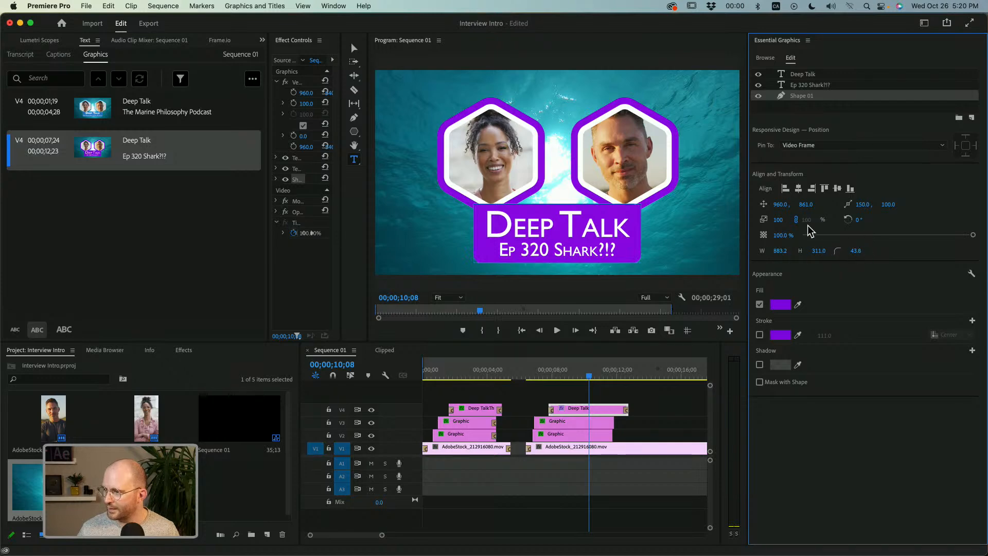
left_click(827, 105)
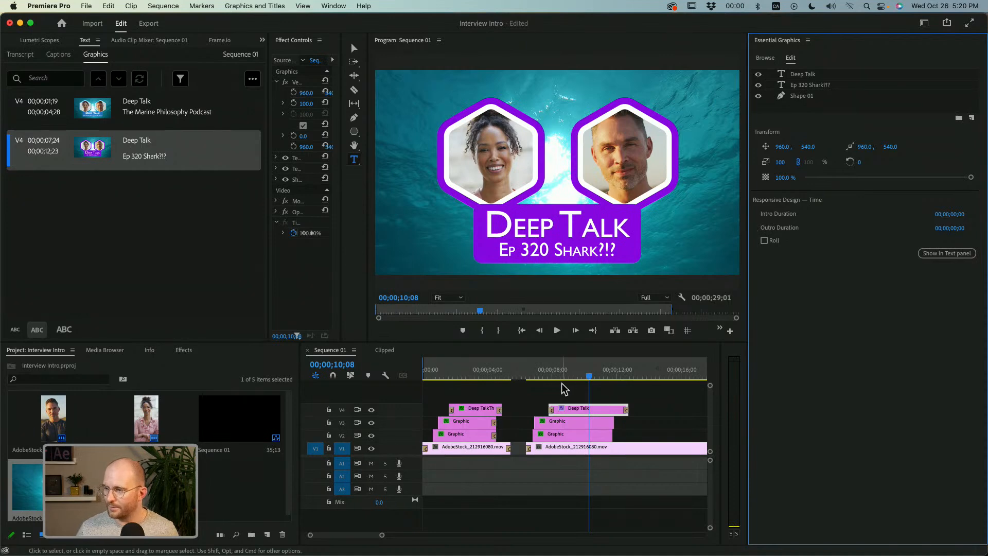
Turn on the shadow for the purple rectangle behind the title.
left_click(806, 75)
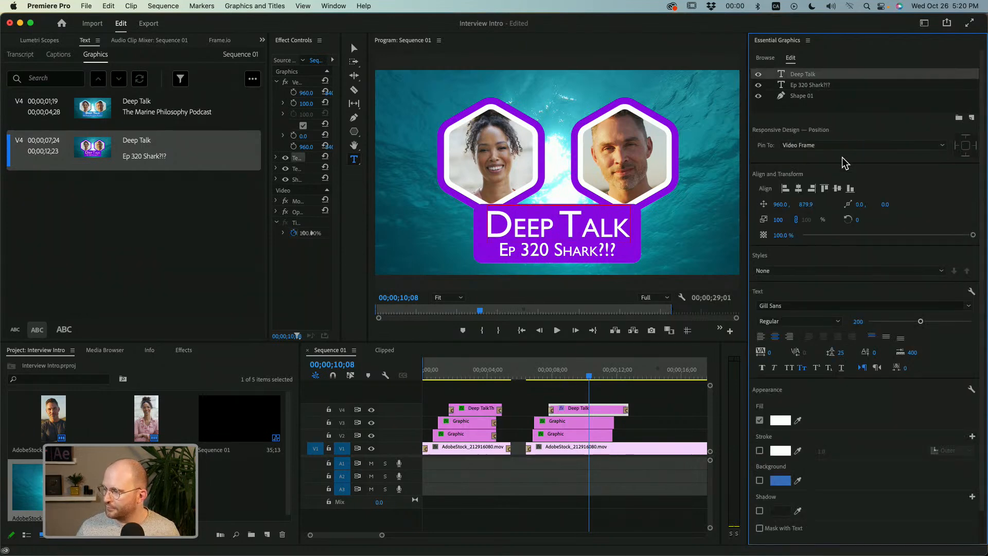
left_click(803, 96)
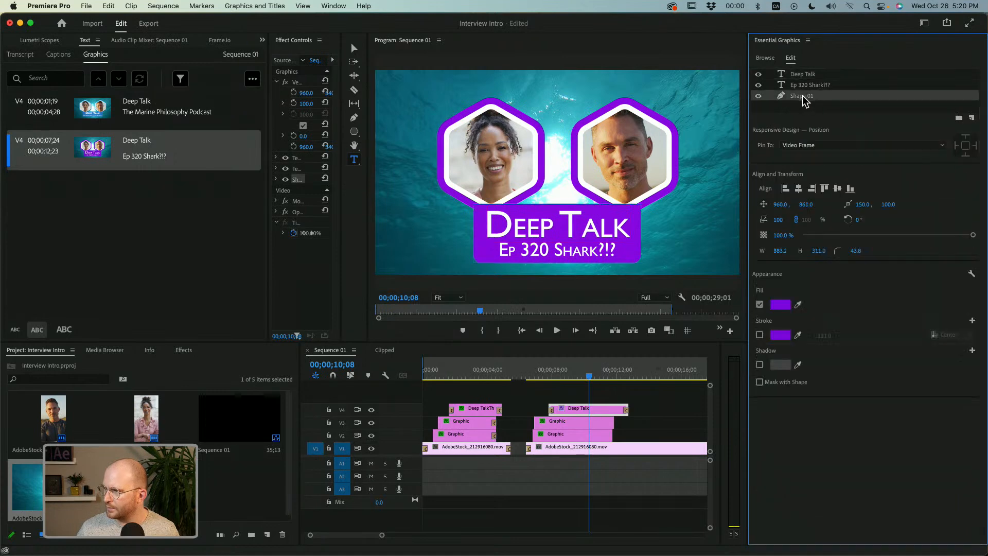
left_click(760, 365)
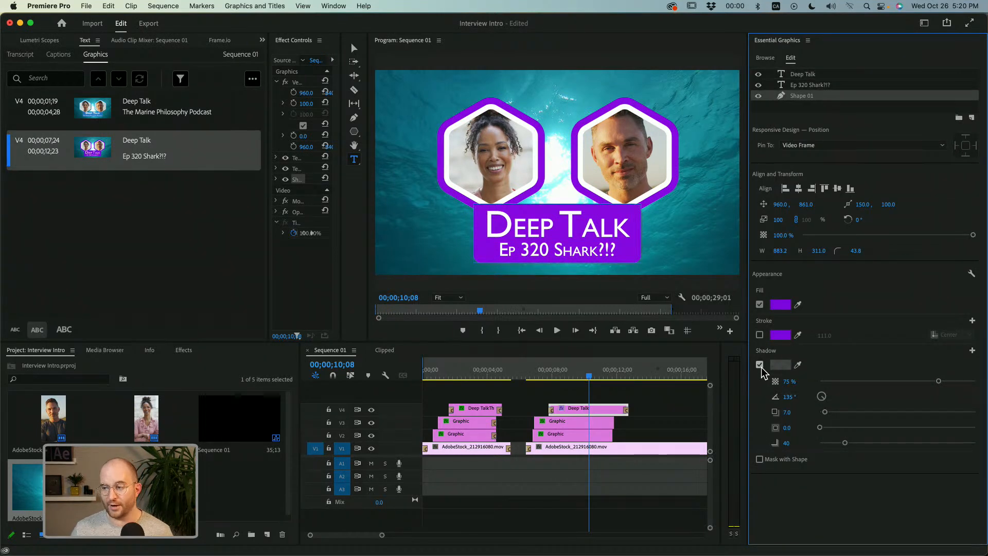
Hide track V4 and turn on the shadow for the white-stroked hexagon mask of the man's portrait graphic.
left_click(371, 410)
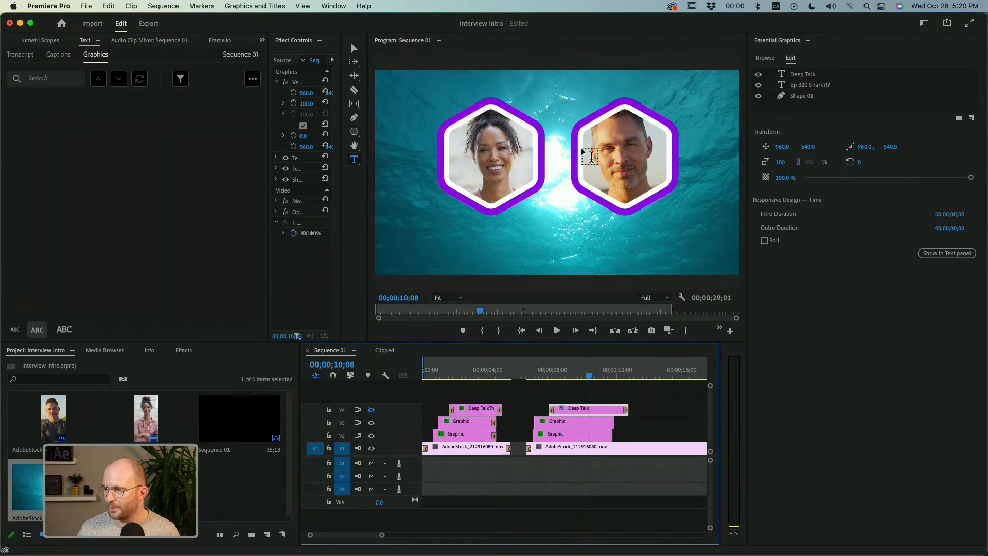
left_click(582, 422)
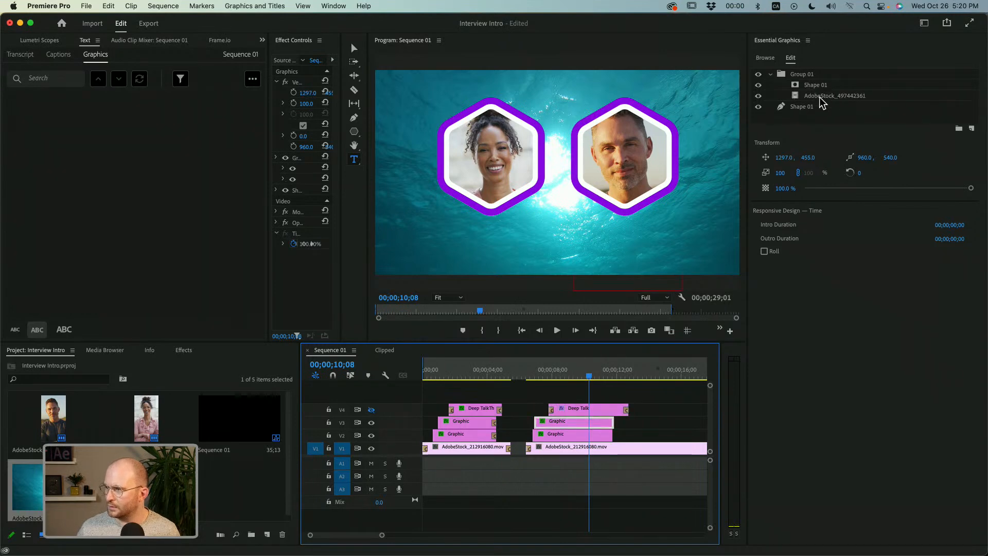
left_click(818, 87)
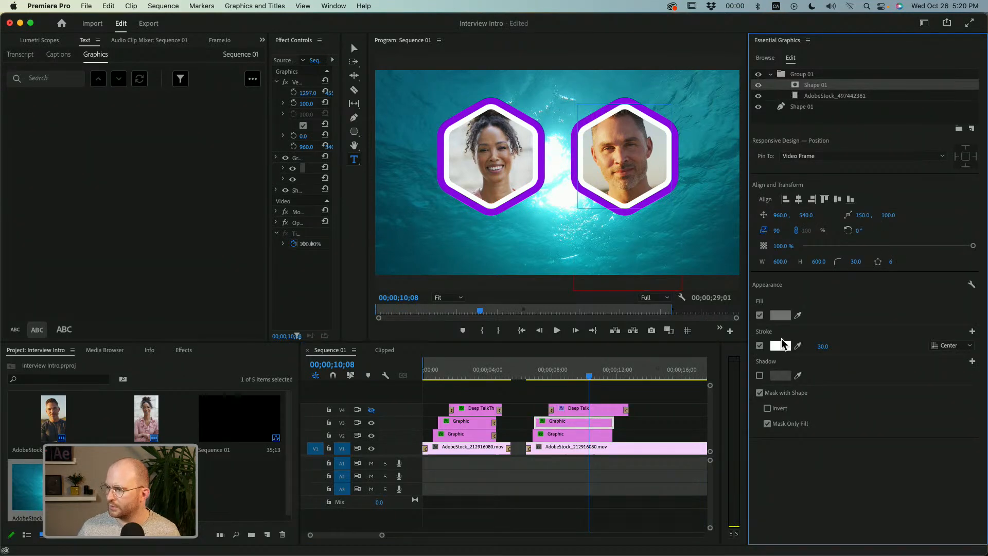
left_click(760, 376)
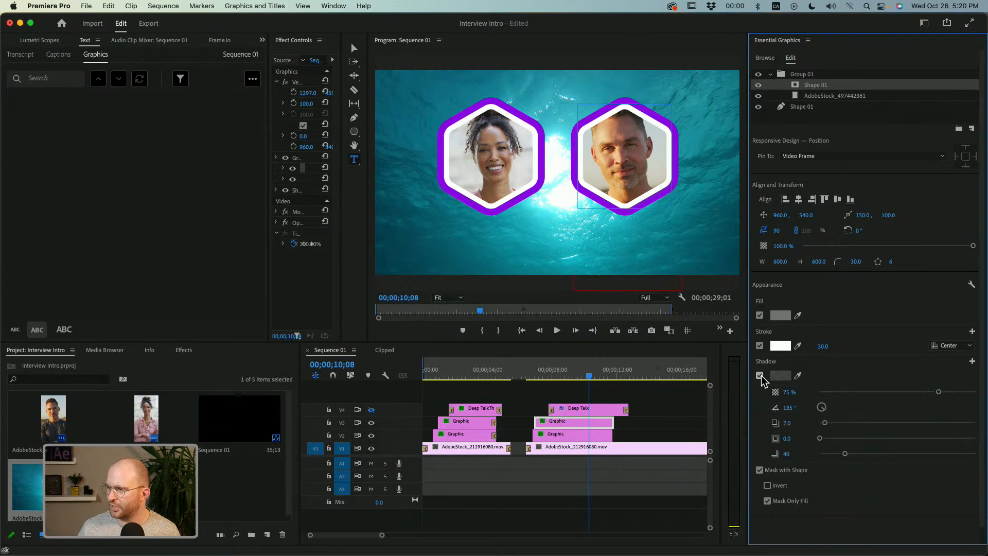
Turn on the shadow for the purple outer hexagon shape behind the man's portrait.
left_click(449, 298)
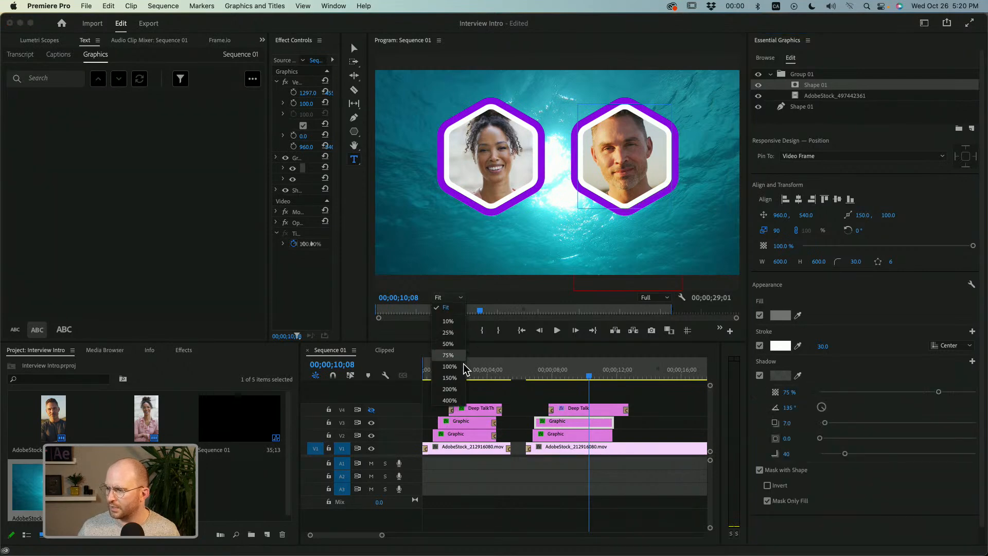
left_click(466, 367)
left_click_drag(458, 288, 533, 284)
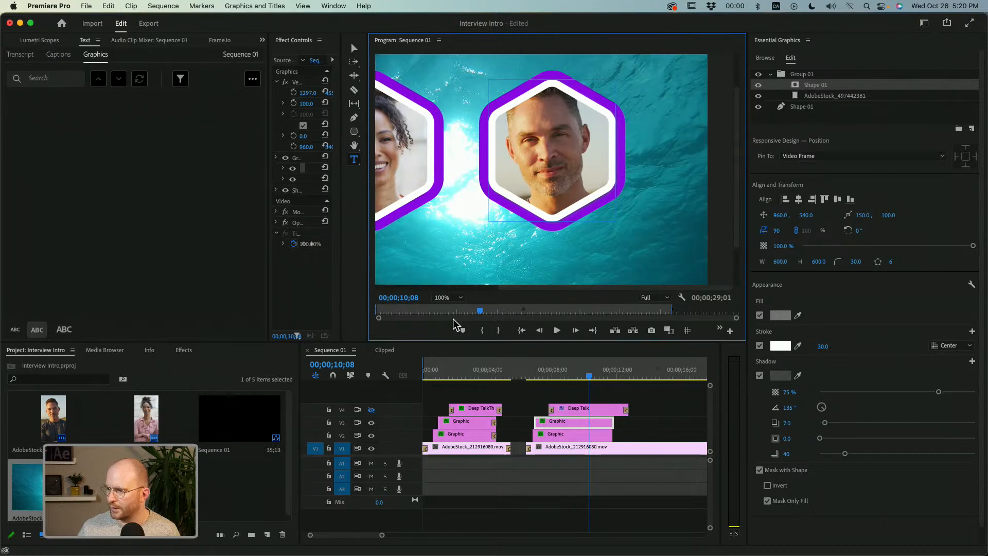
left_click(447, 299)
left_click(463, 378)
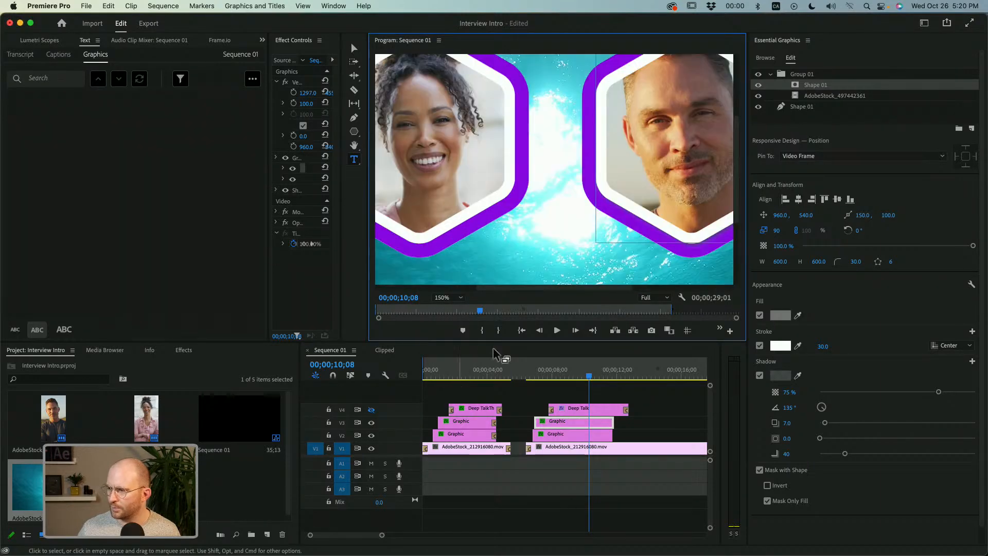
left_click_drag(589, 288, 669, 284)
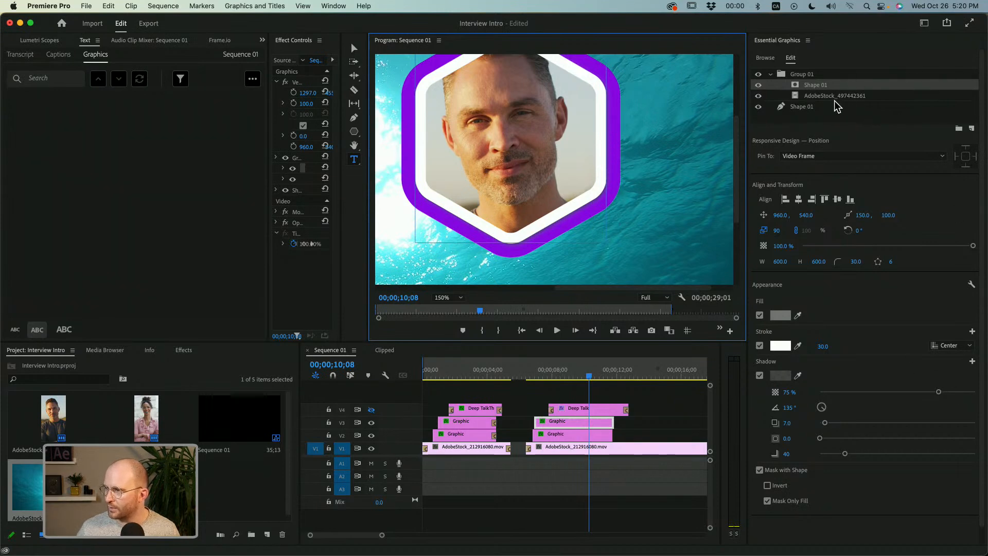
left_click(810, 106)
left_click(760, 375)
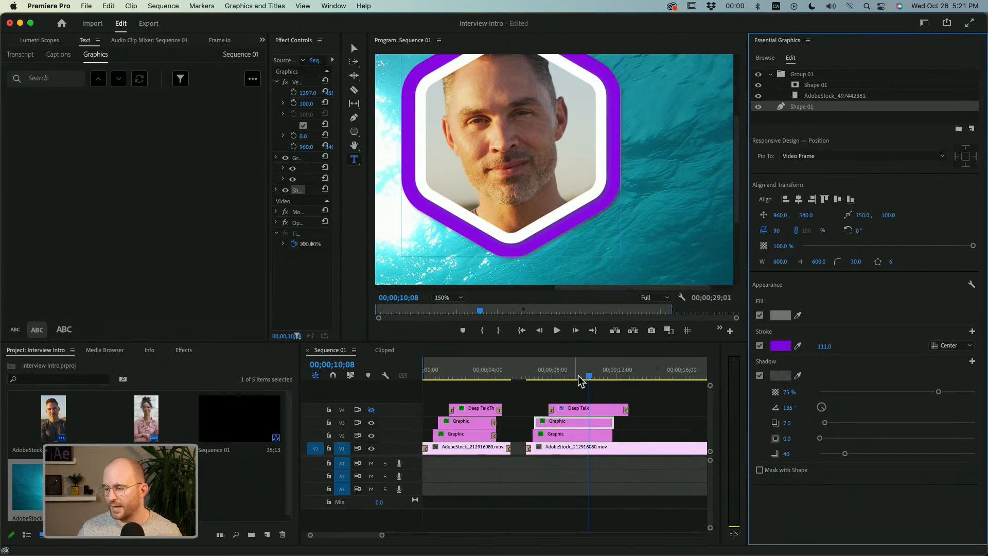
Fit the program view to the full frame at 00;00;02;27 and show track V4.
left_click(469, 370)
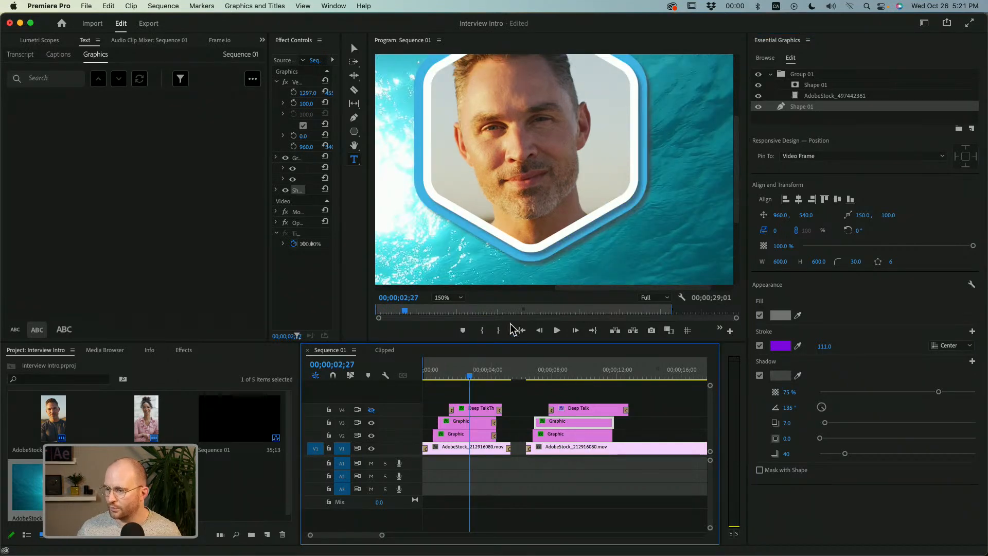
left_click(667, 299)
left_click(471, 292)
left_click(451, 298)
left_click(458, 305)
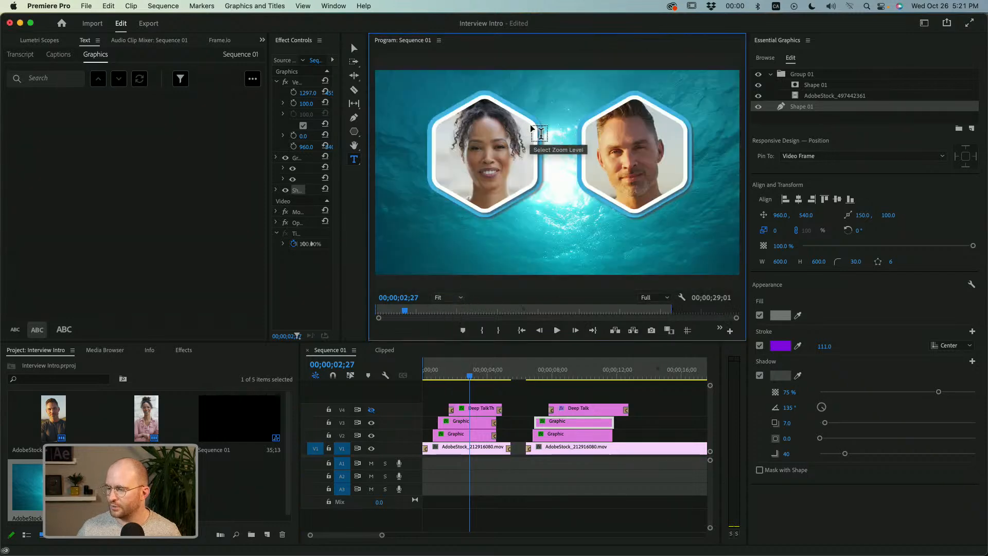
left_click(373, 410)
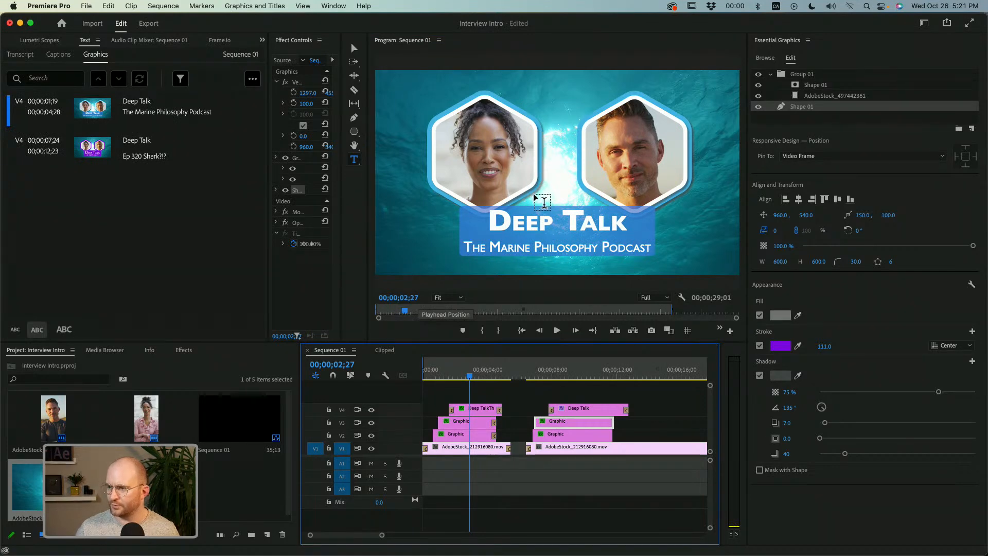
Play back the first intro from near its start to check its portraits and title.
left_click_drag(460, 373, 432, 384)
key("space")
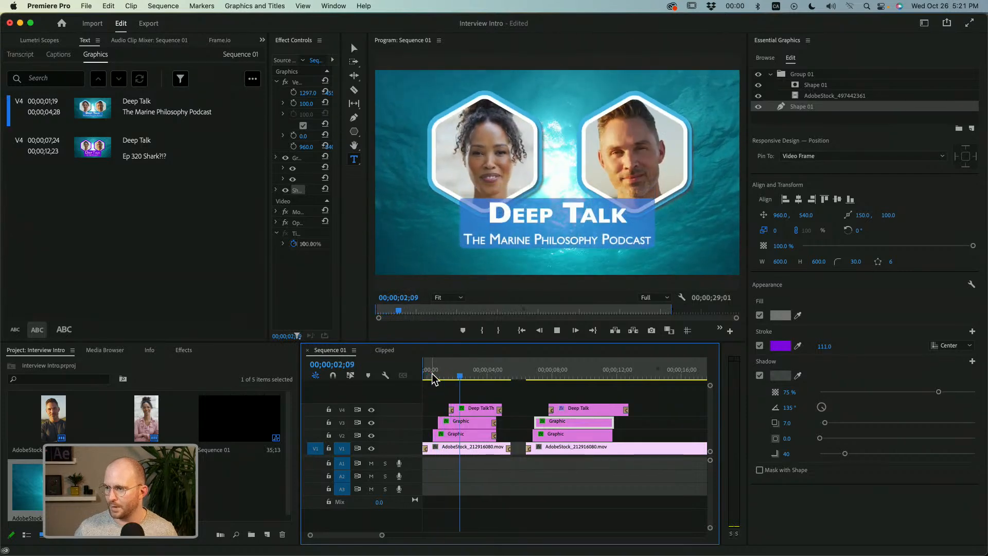
key("space")
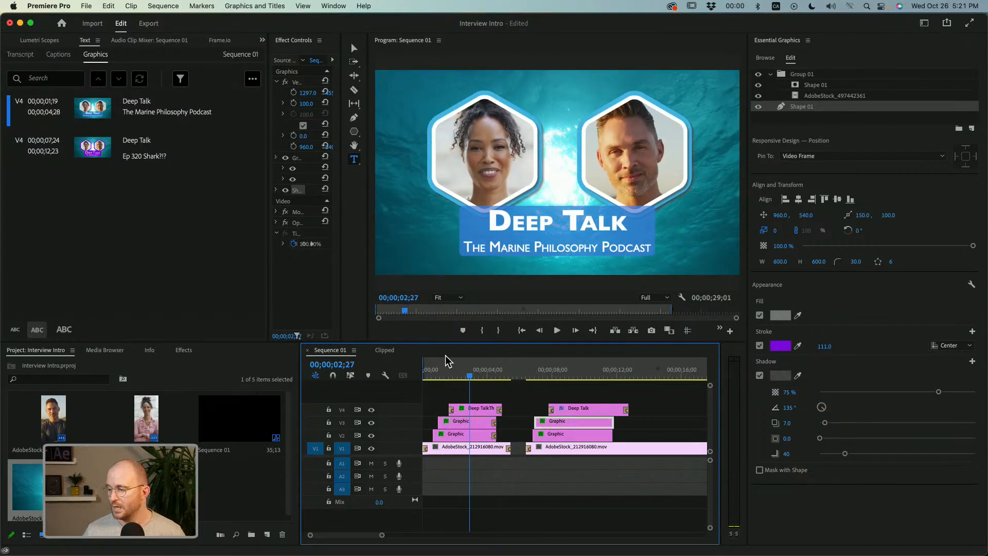
Select the "Ep 320 Shark?!?" title graphic, widen Effect Controls to reveal its keyframe timeline, and play its fade-in.
left_click(567, 374)
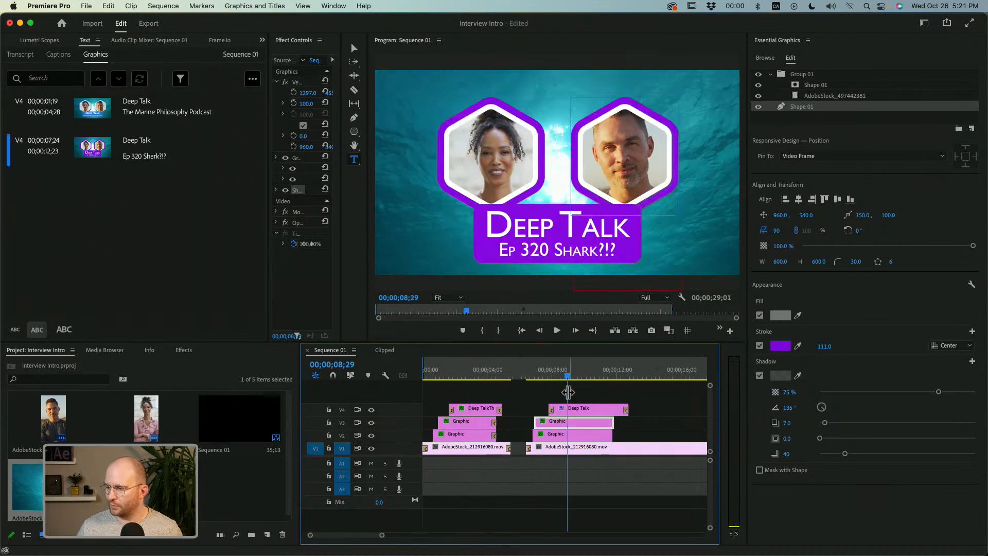
left_click(566, 410)
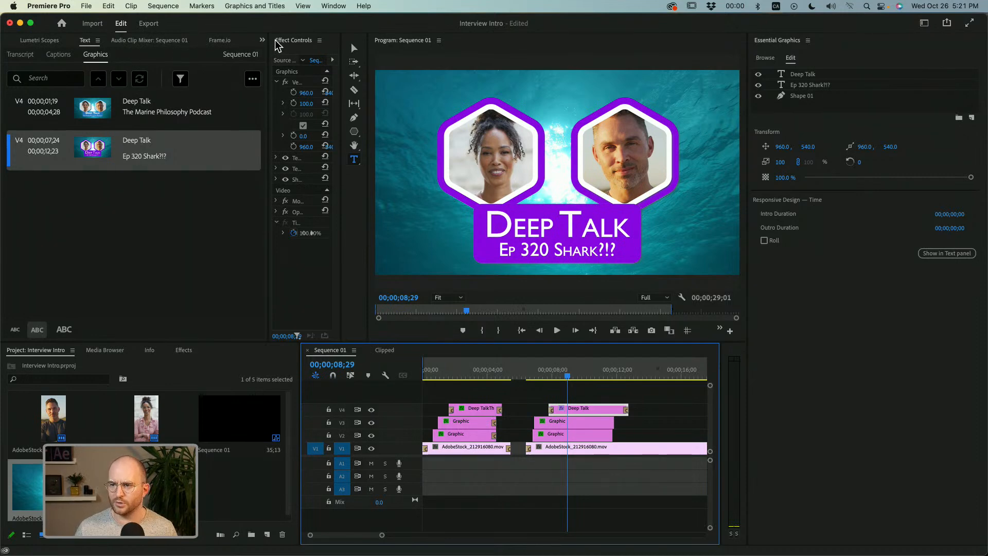
left_click_drag(267, 46, 25, 71)
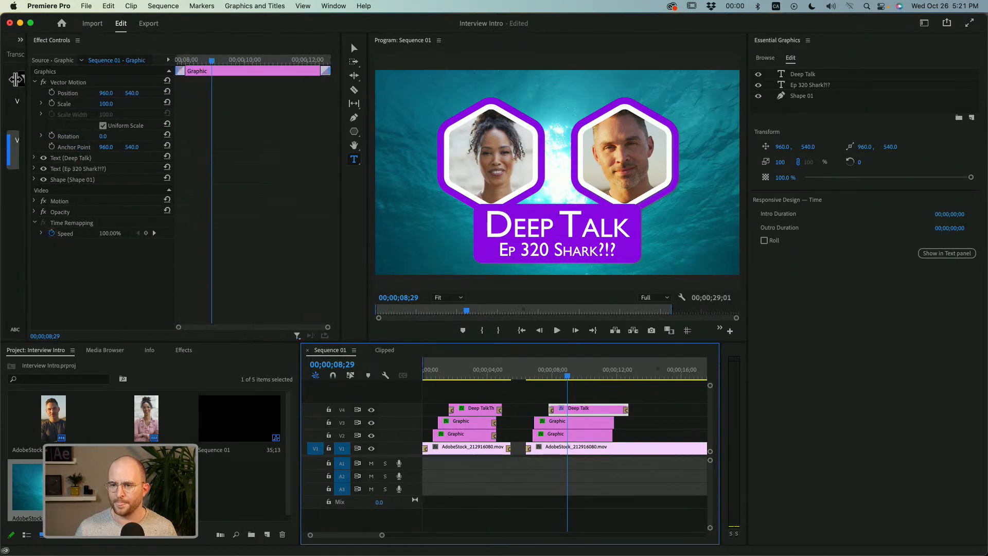
left_click(548, 376)
key("space")
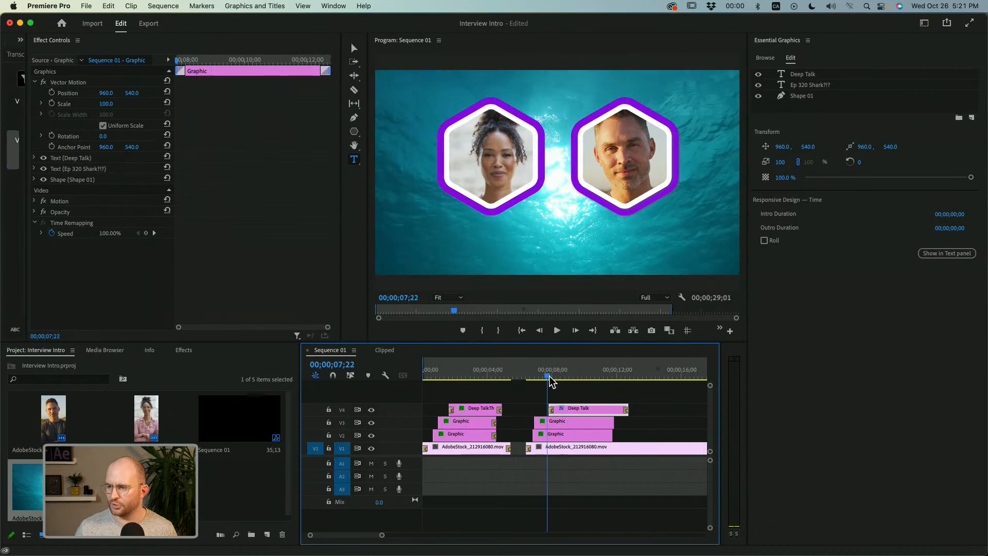
key("space")
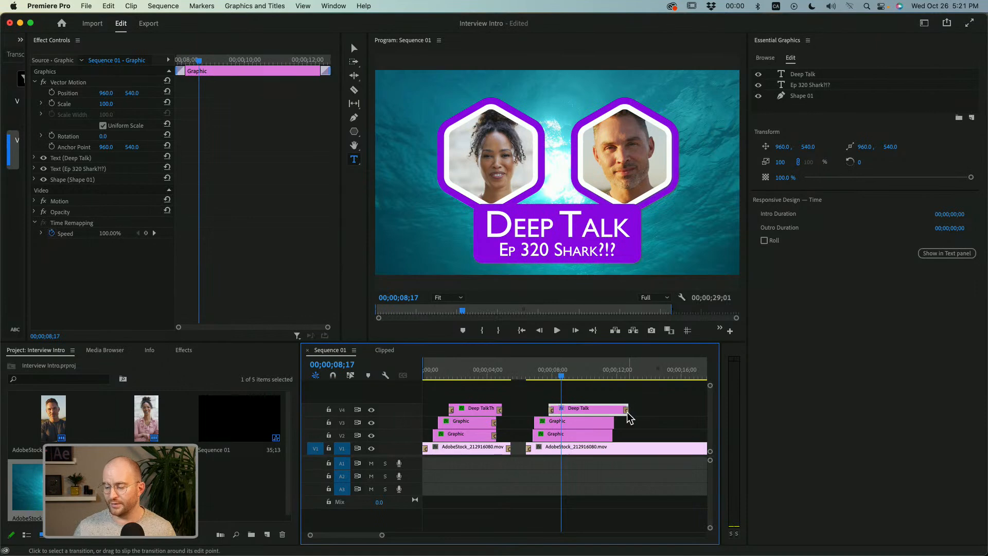
Keyframe the title graphic's Vector Motion position at 960, 540 at 00;00;08;17 and 960, 393 at 00;00;07;24.
left_click(549, 377)
key("space")
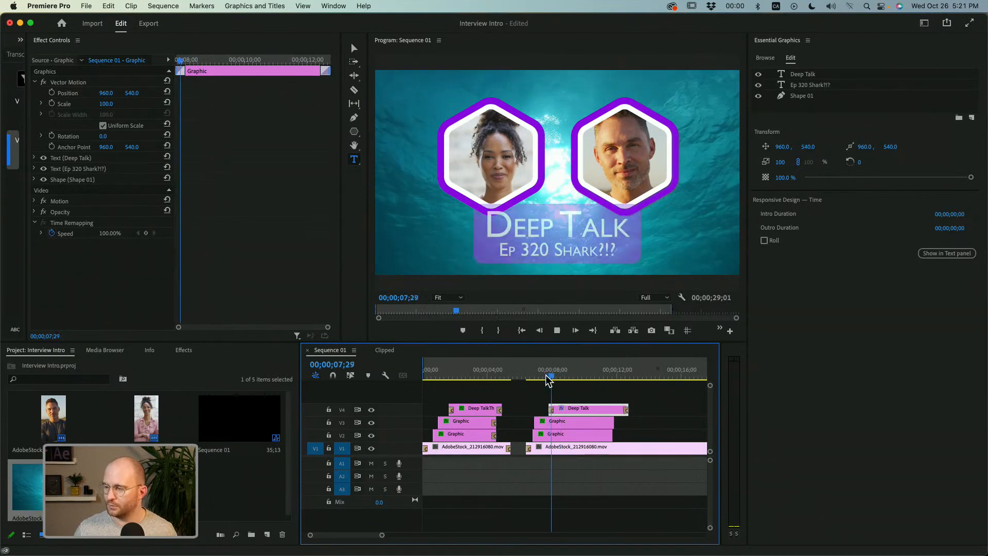
key("space")
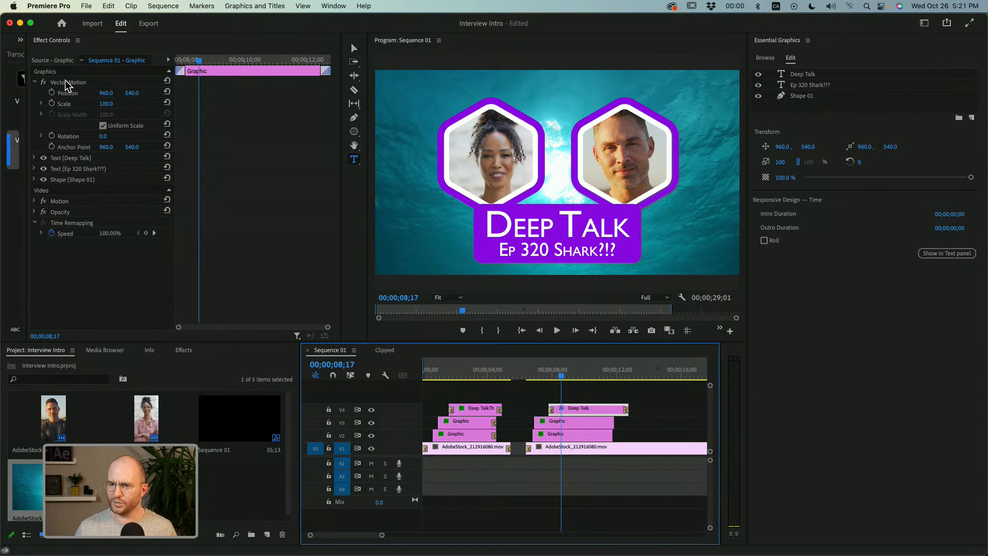
left_click(52, 93)
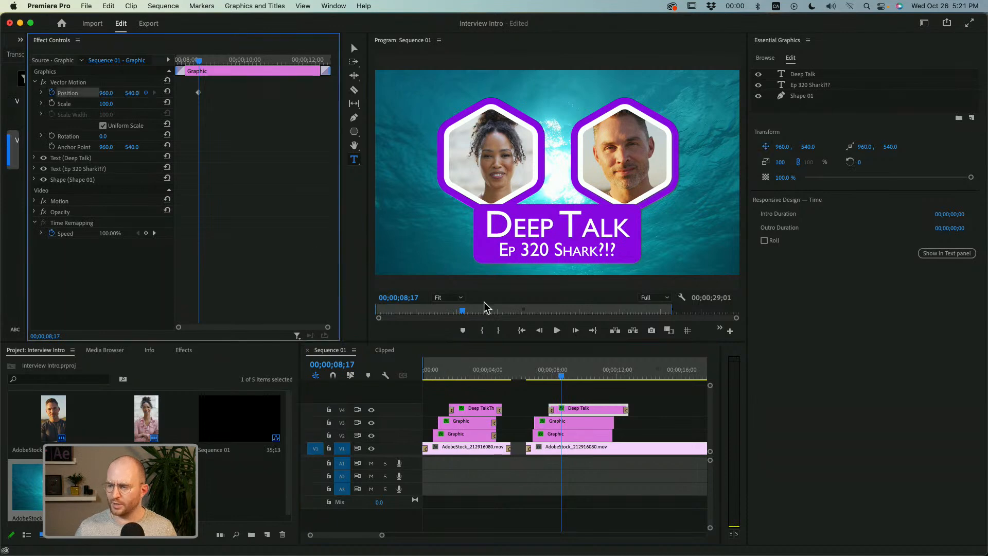
left_click(548, 373)
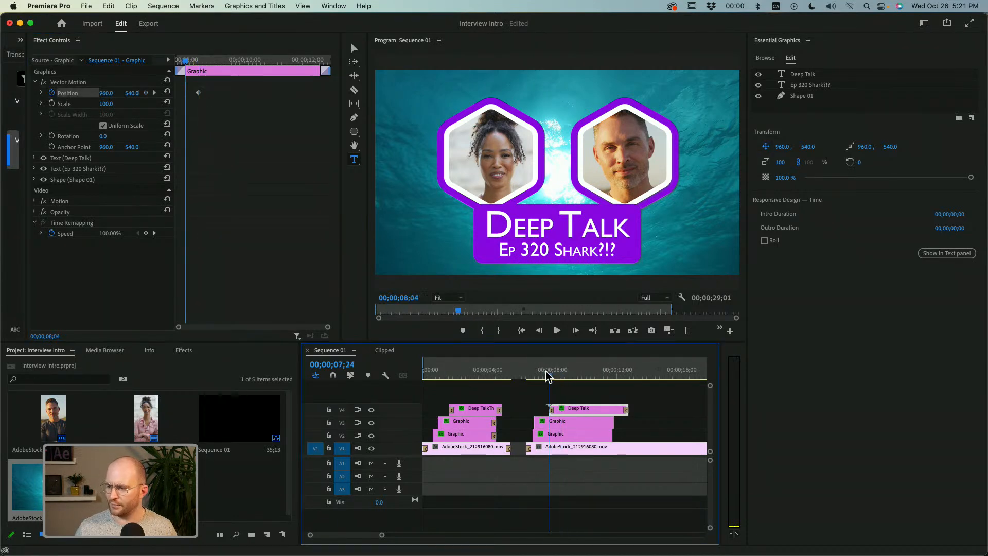
left_click_drag(129, 94, 117, 93)
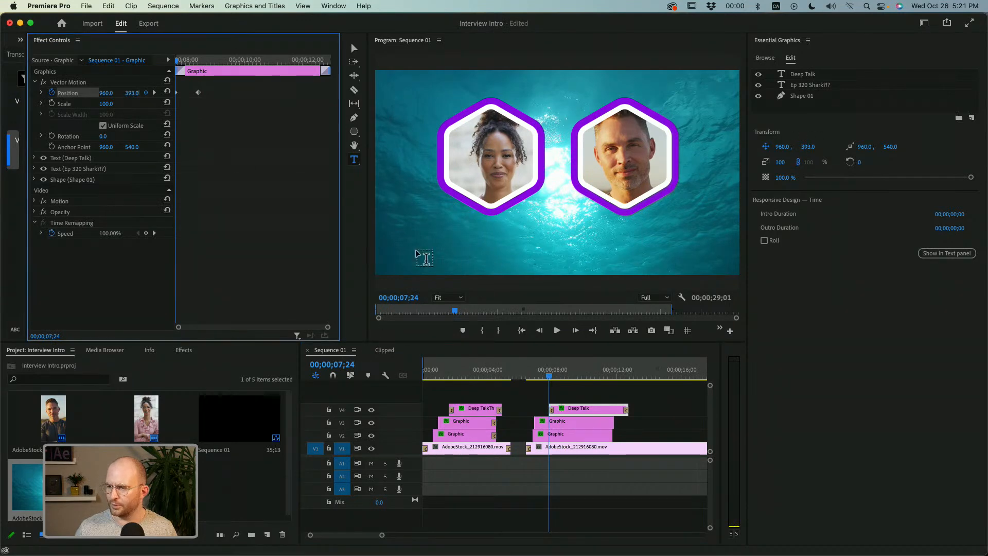
Play back the title's downward slide twice from its first position keyframe.
key("space")
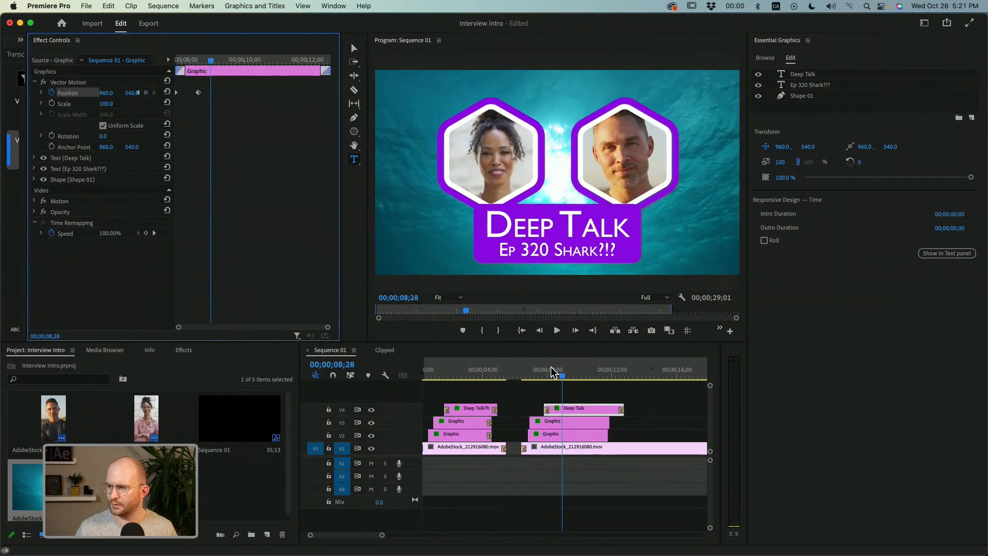
left_click(546, 374)
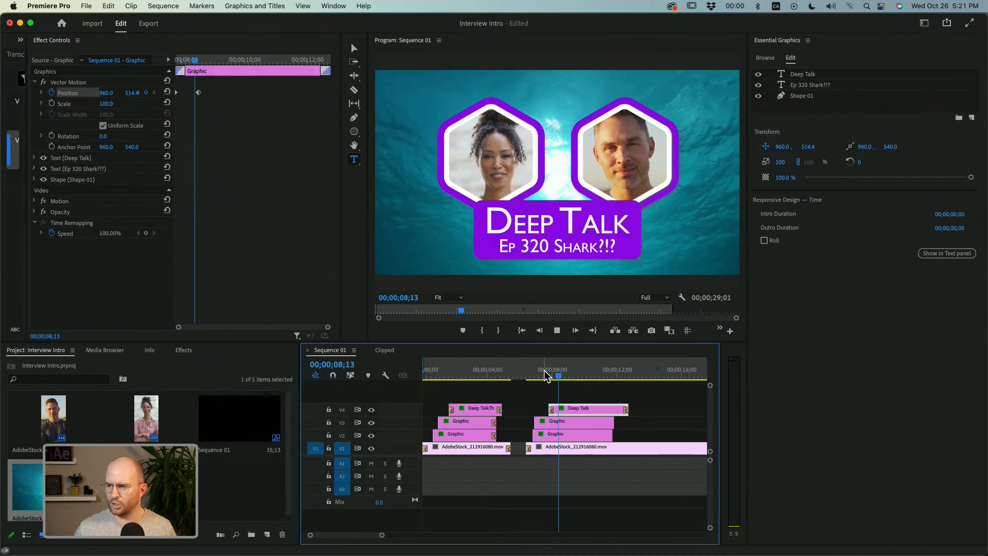
key("space")
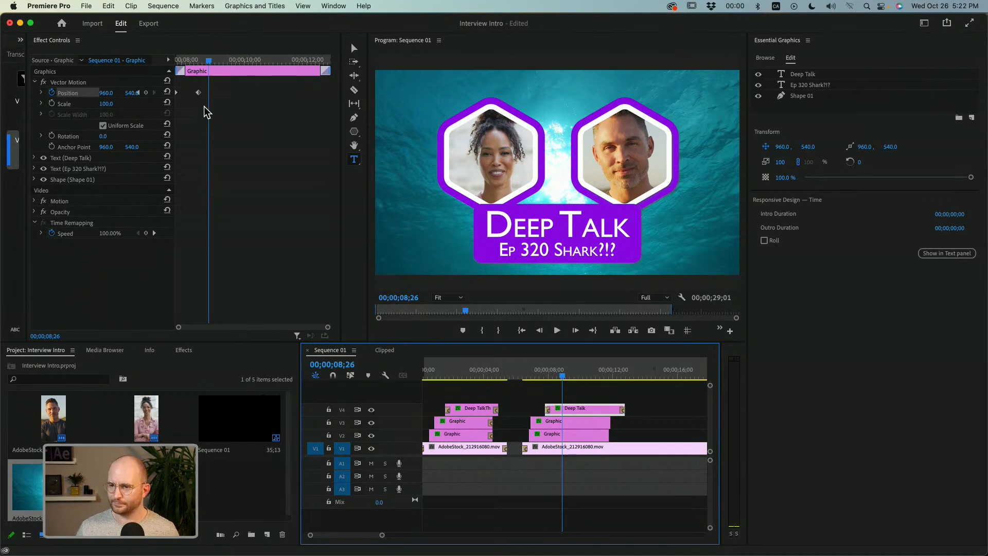
Apply Ease In temporal interpolation to the title's ending position keyframe, with its velocity graph expanded.
left_click(199, 94)
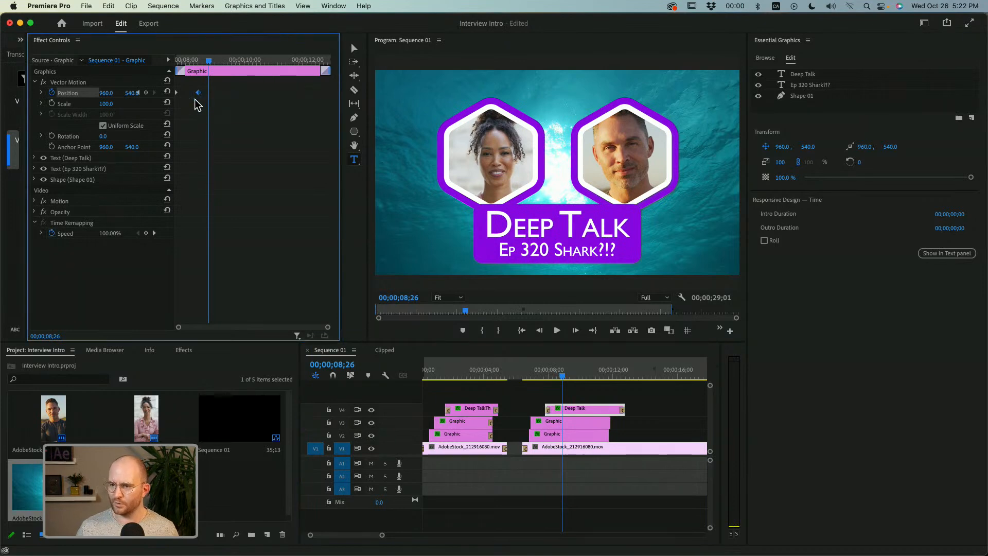
left_click(41, 93)
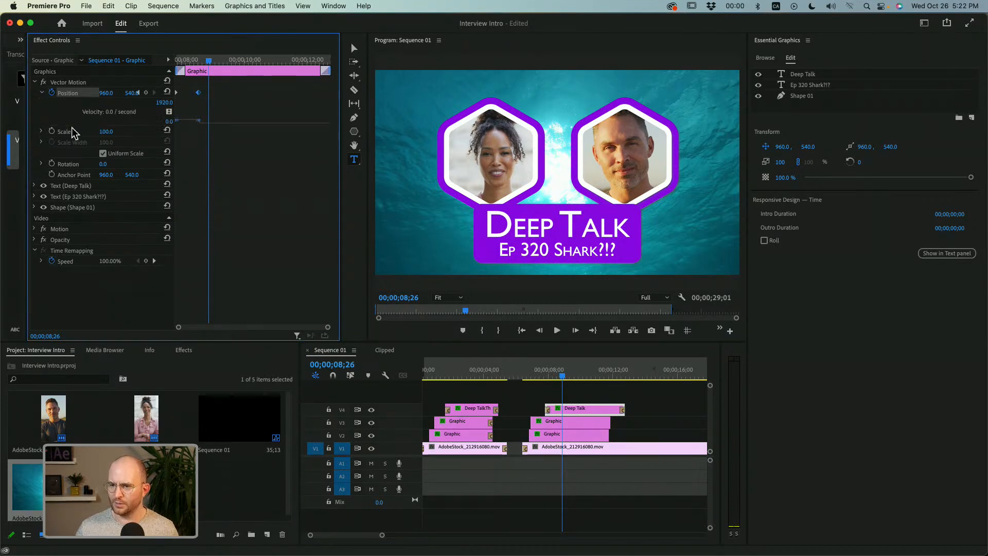
right_click(201, 94)
mouse_move(246, 189)
left_click(333, 253)
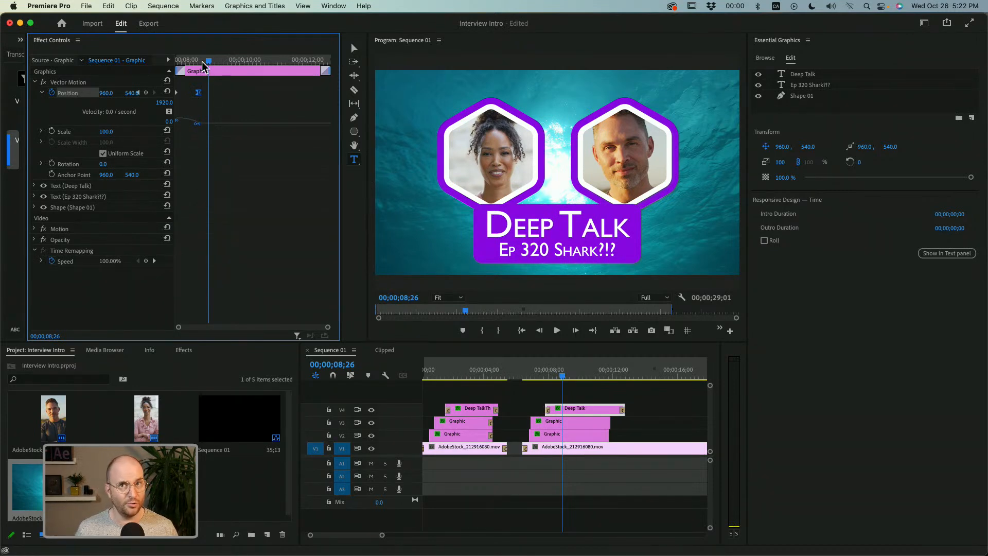
Replay the title's eased slide from its start and move its ending position keyframe to about 00;00;08;26.
left_click_drag(203, 62, 165, 62)
key("space")
key("space")
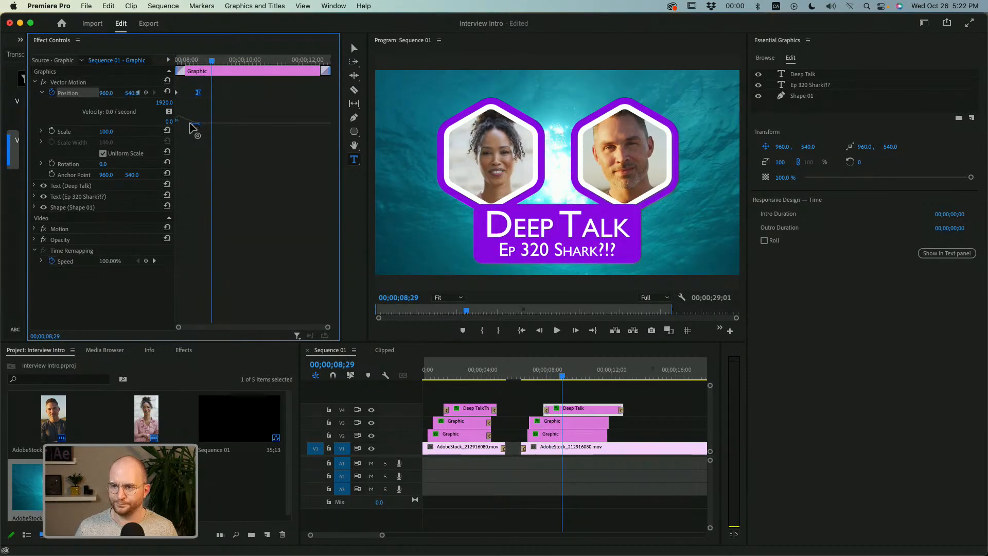
left_click_drag(197, 64, 96, 62)
key("space")
key("space")
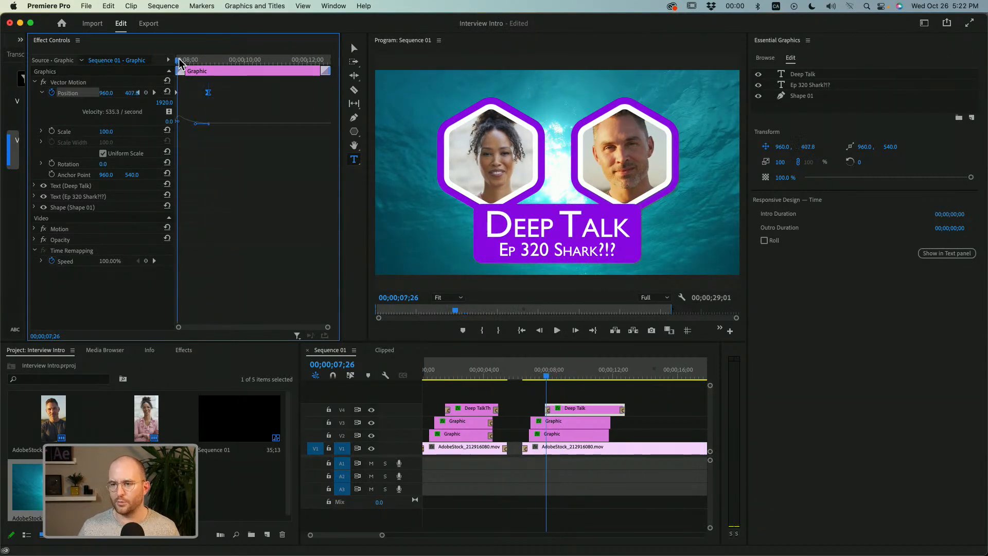
key("space")
key("space")
Set the opacity of the purple rectangle behind the "Ep 320 Shark?!?" title to 80%.
left_click(570, 409)
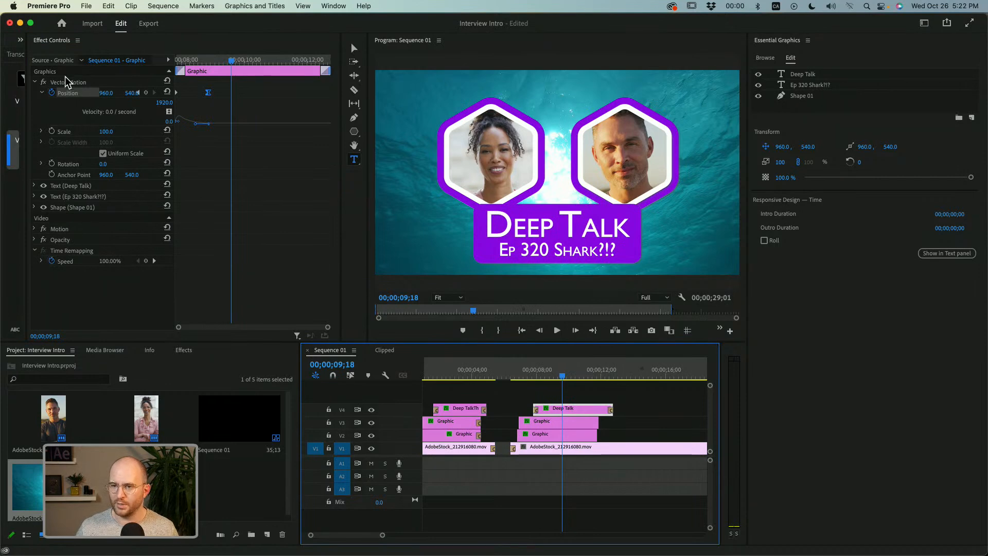
left_click(35, 82)
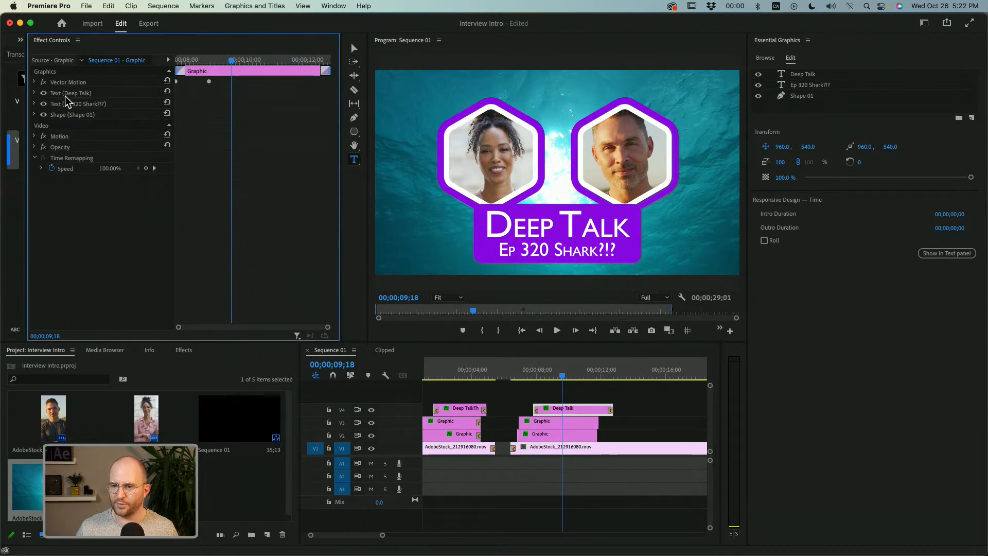
left_click(78, 113)
left_click(35, 114)
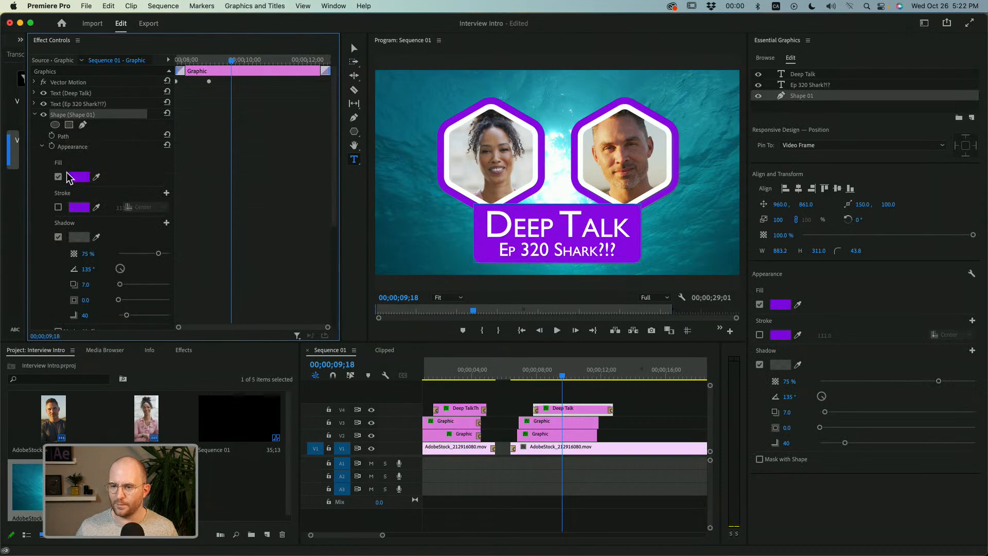
left_click(41, 147)
left_click(43, 157)
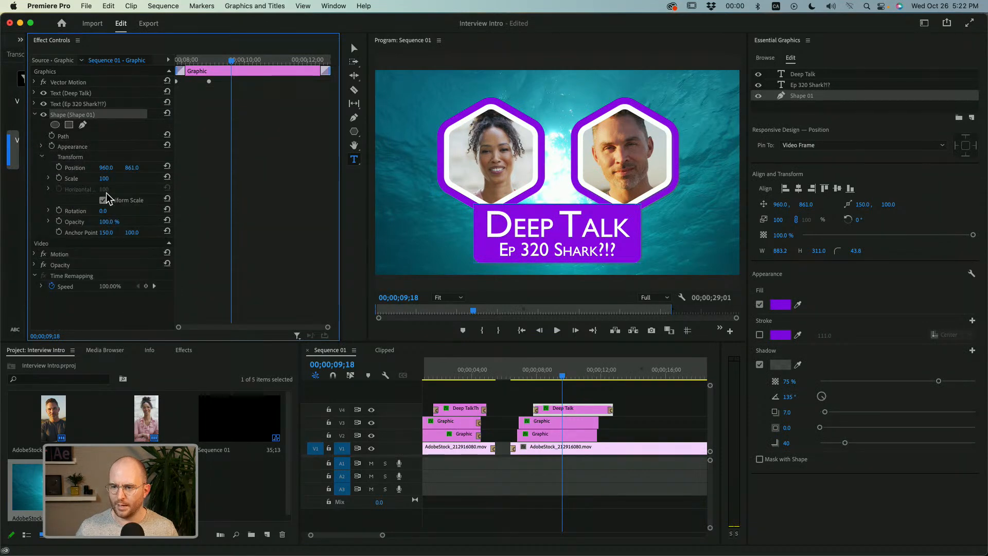
left_click(109, 222)
type("80")
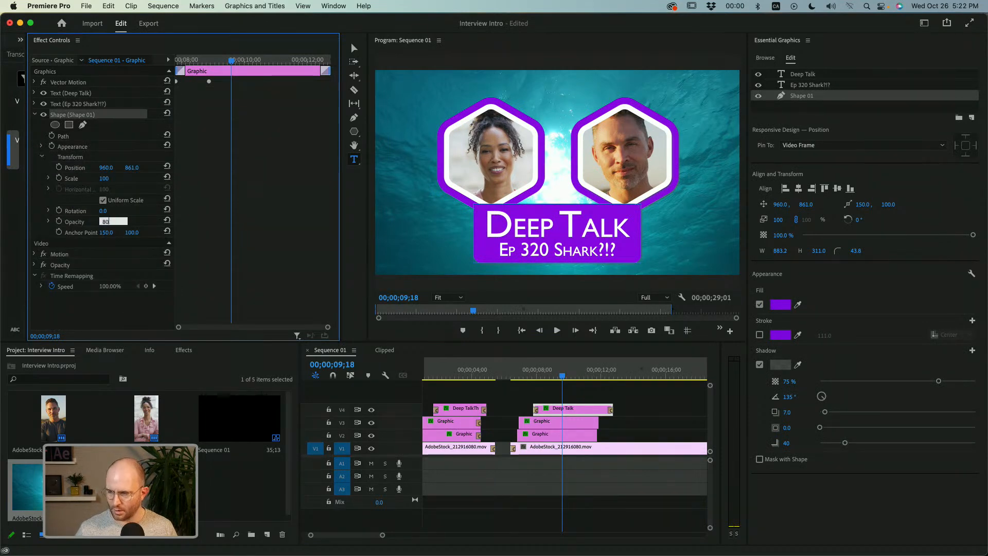
key("Return")
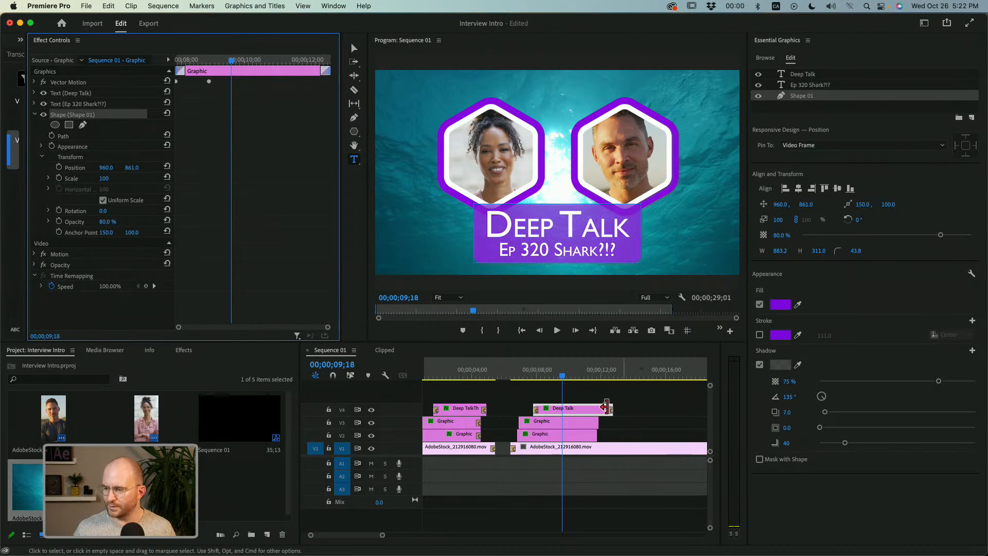
Deselect the title graphic and play back the second intro's title entrance.
left_click(587, 397)
left_click_drag(562, 377, 535, 375)
scroll(535, 375, "up", 1)
key("space")
key("space")
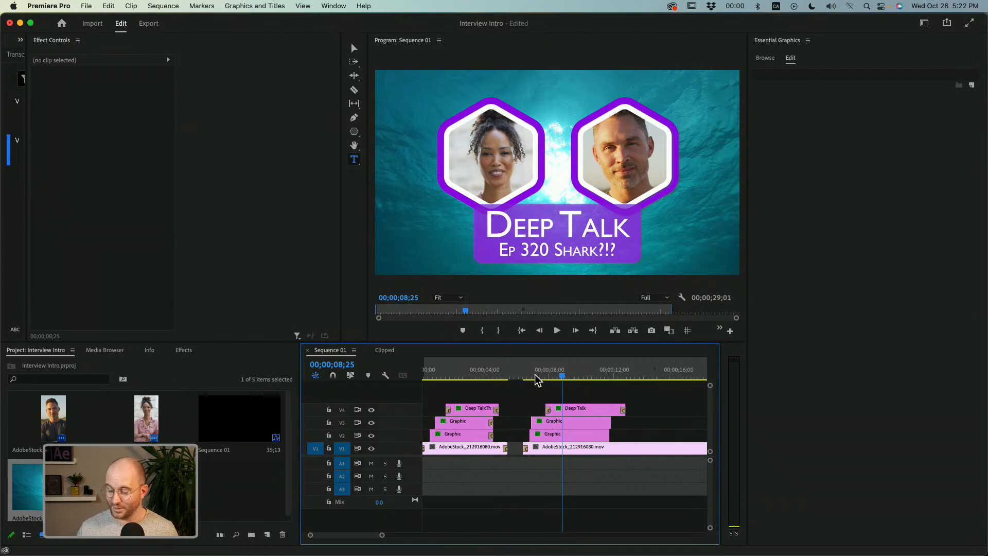
Play the sequence from its beginning to review the first intro's animation.
key("Home")
key("space")
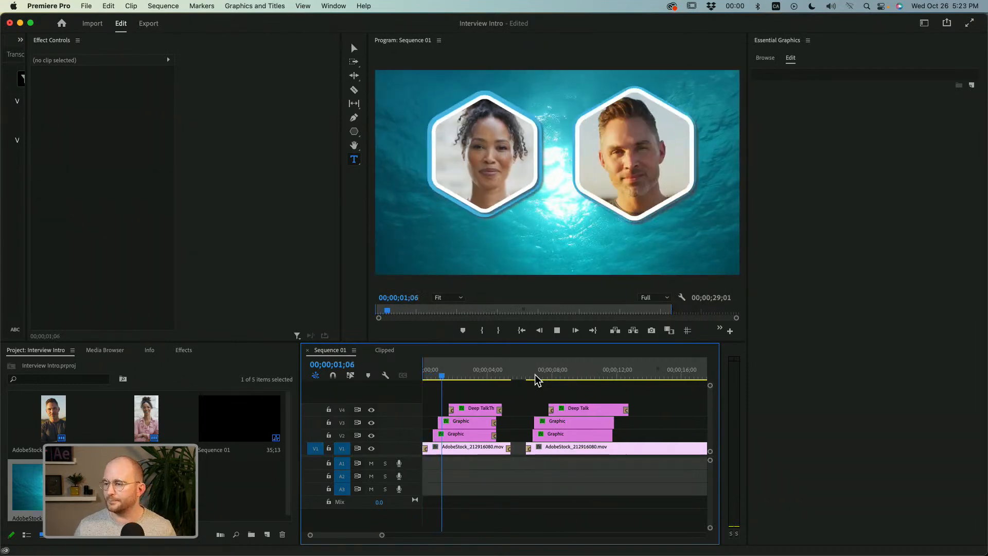
key("space")
Examine the clip and hexagon mask layers of the man's portrait graphic in the first intro.
left_click(466, 422)
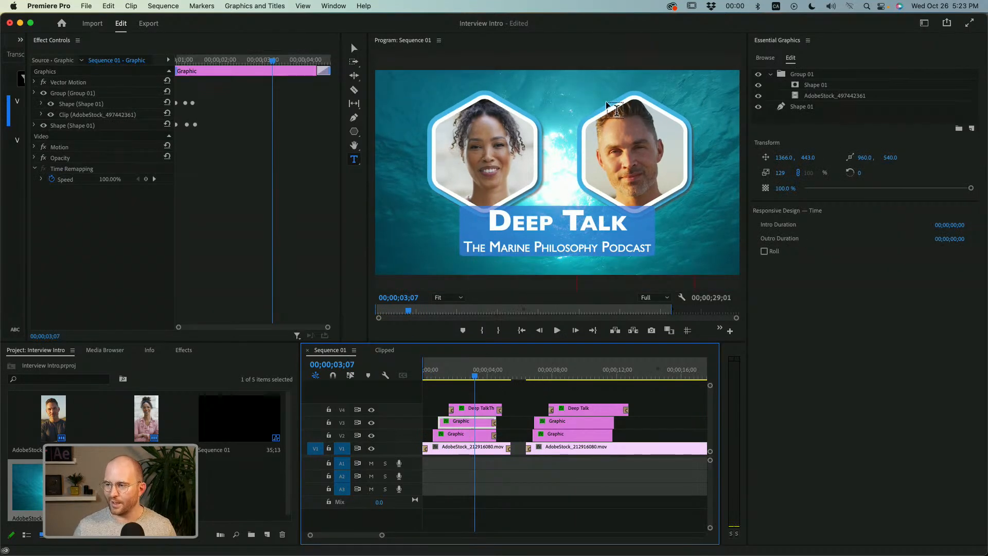
left_click(809, 96)
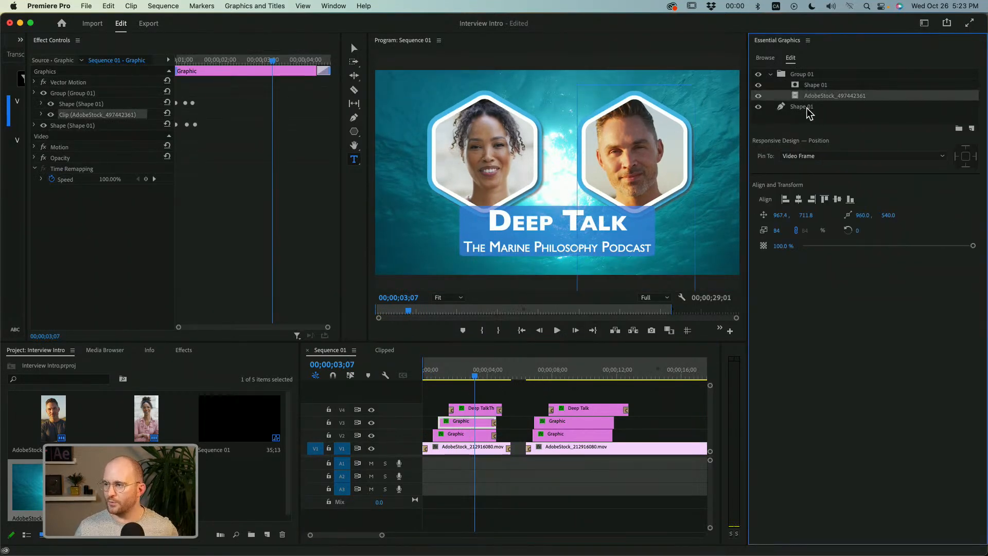
left_click(810, 85)
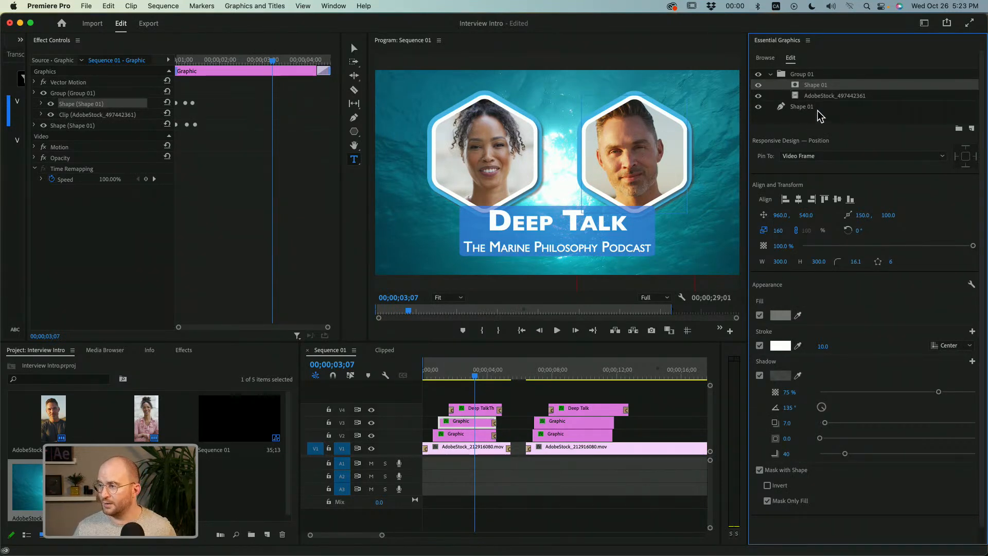
left_click(820, 97)
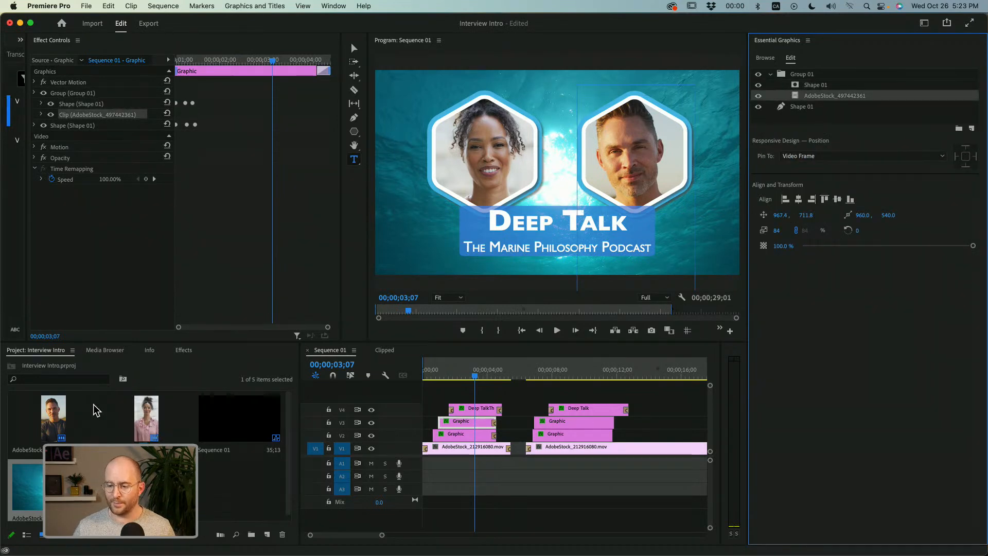
Replace the man's clip in the hexagon group with AdobeStock_497481549 and frame the woman's face in the hexagon, at about 960, 754.
left_click_drag(146, 417, 826, 101)
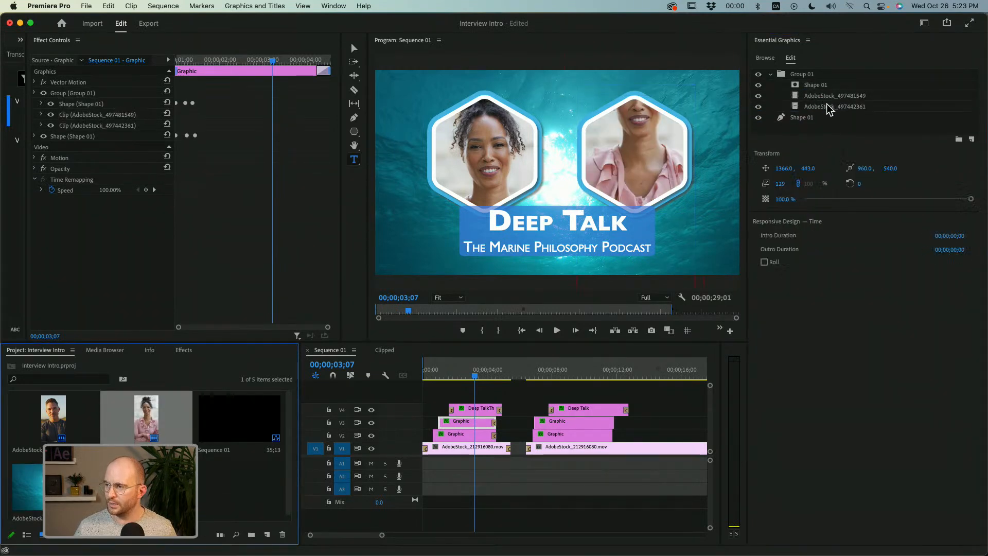
key("Delete")
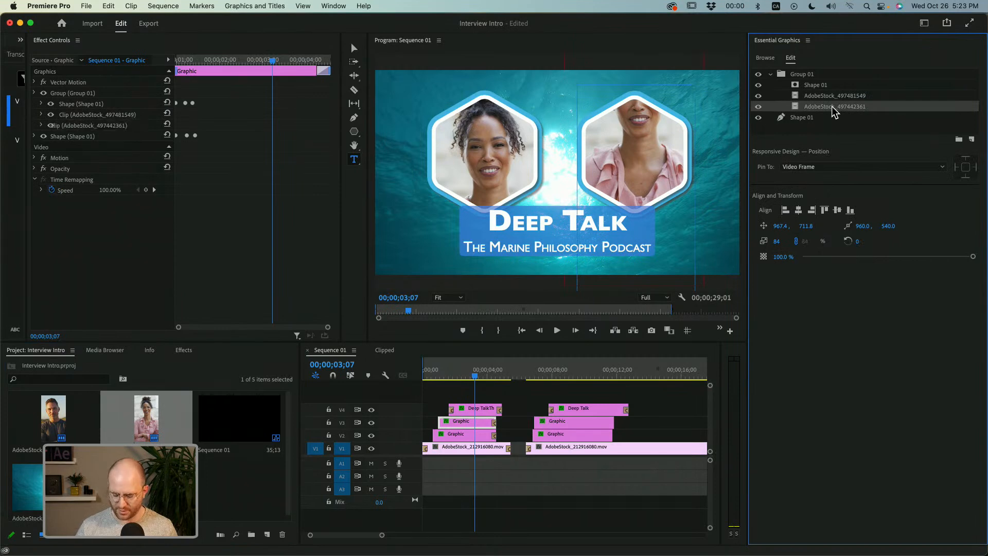
left_click(846, 98)
key("v")
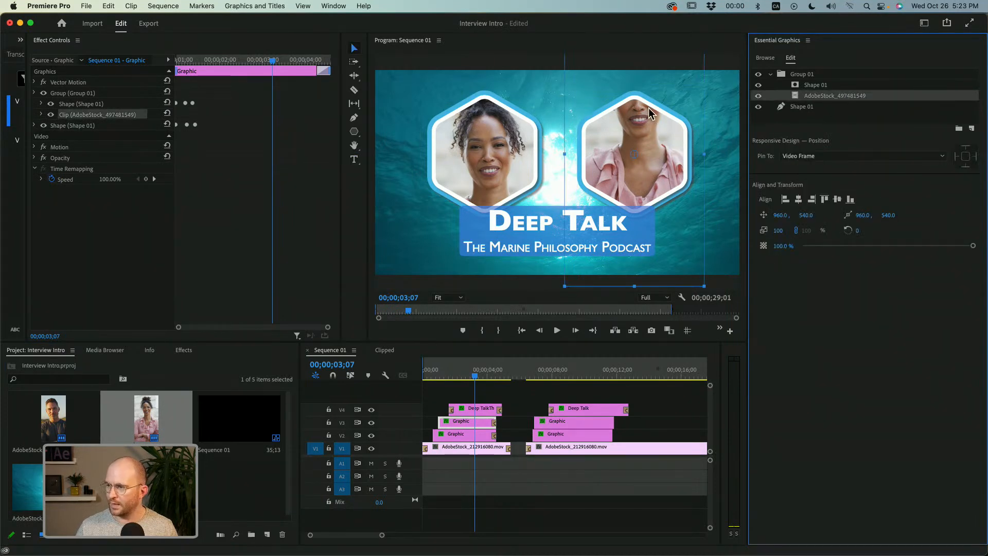
left_click_drag(654, 113, 648, 156)
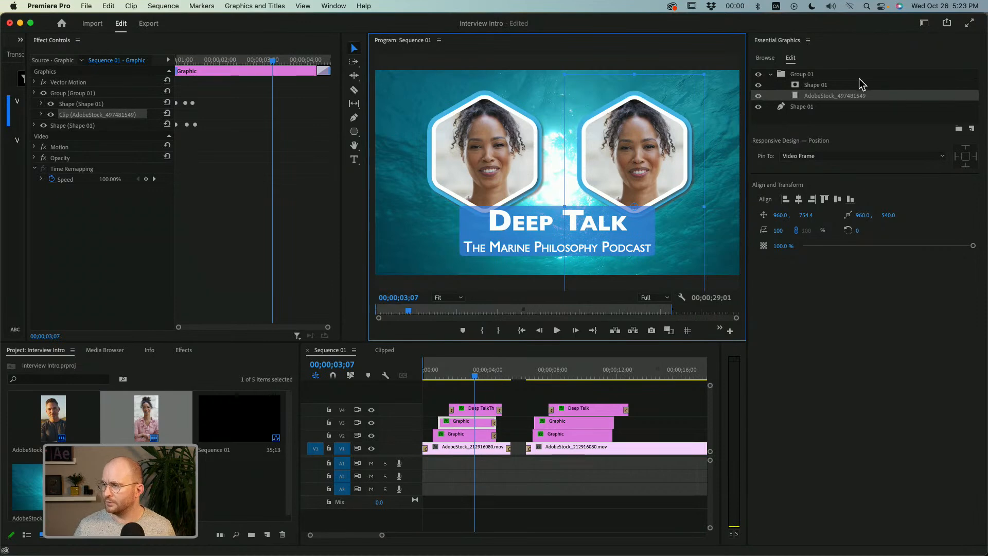
Undo the clip swap and its repositioning to restore AdobeStock_497442361 in the hexagon group, and leave its layers deselected.
key("super+z")
key("super+z")
key("super+z")
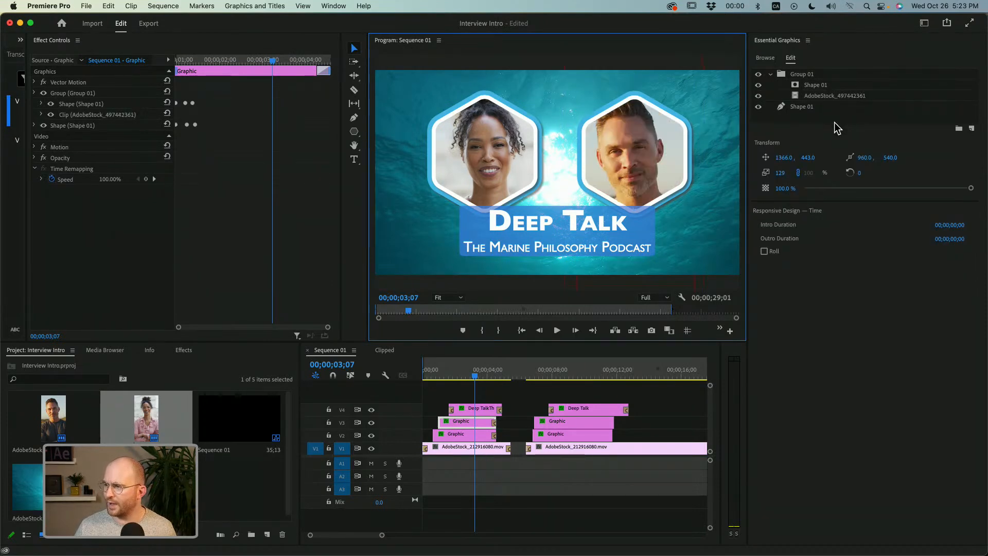
left_click(834, 126)
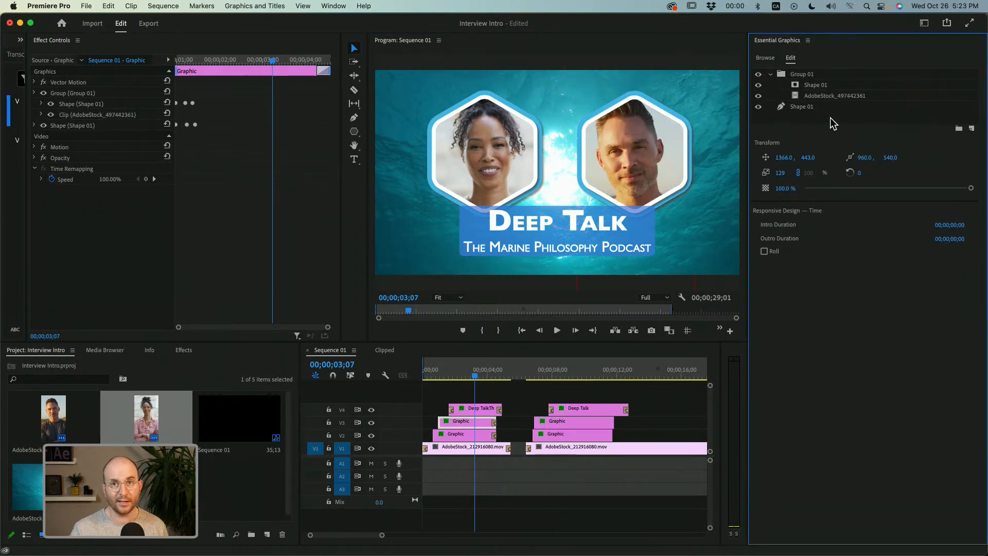
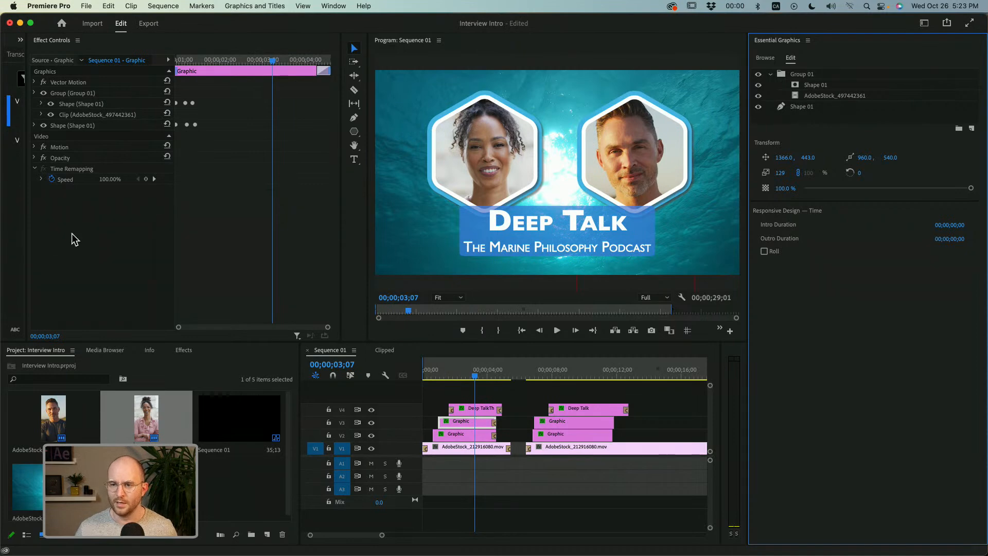
Widen the Text panel group, bring up Frame.io in it, and check the project list while staying in New in Pr.
left_click_drag(27, 231, 238, 221)
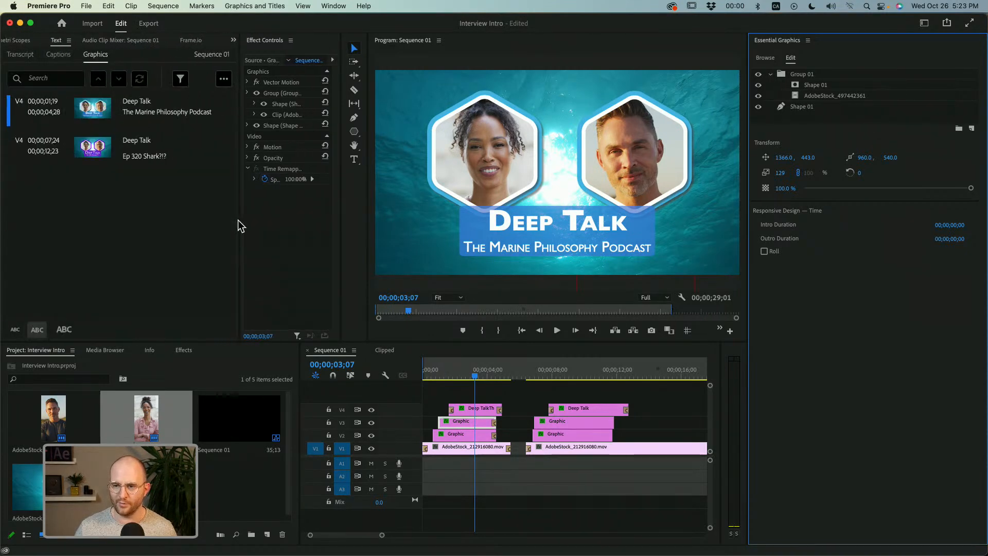
left_click(202, 41)
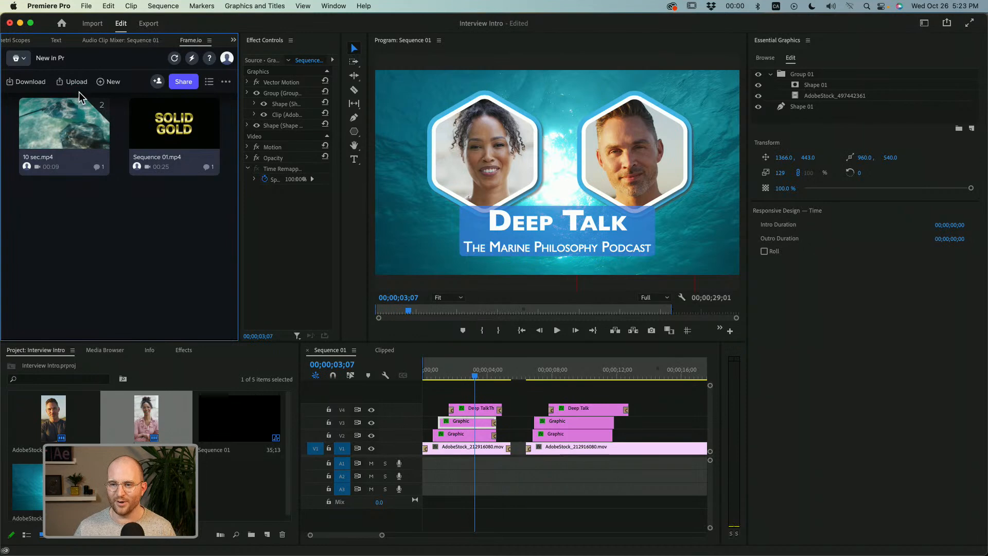
left_click(23, 58)
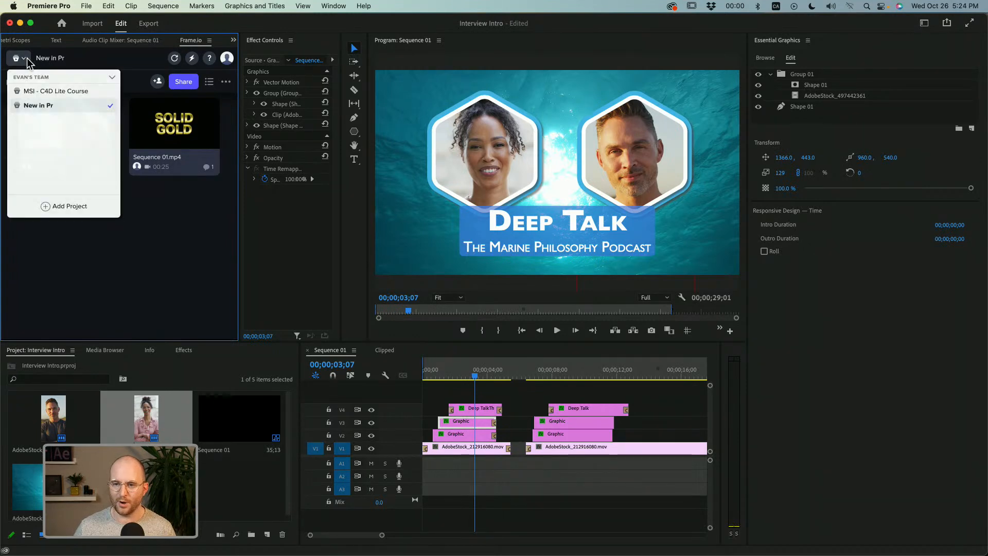
left_click(137, 184)
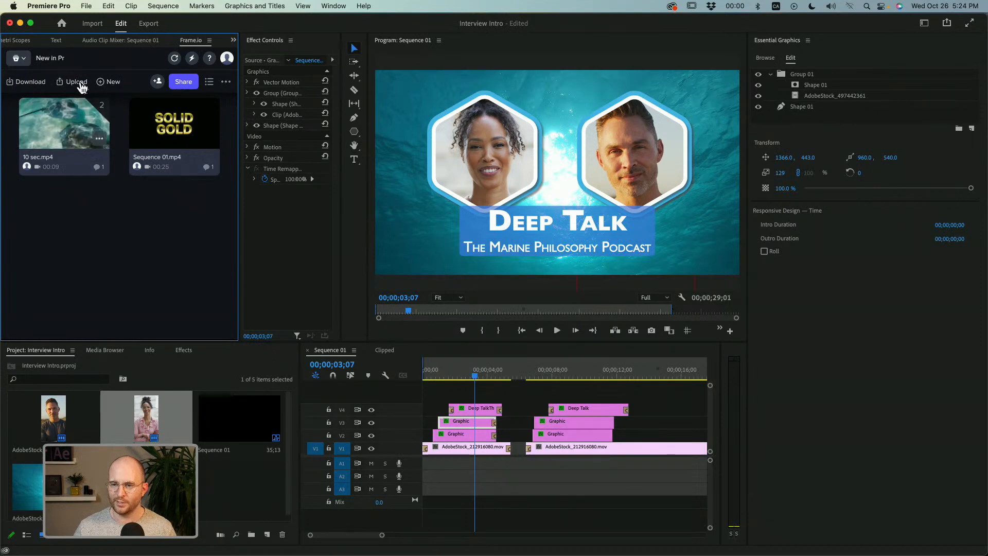
Examine the Frame.io upload settings and render presets for the active sequence, keep Web 1080 selected, and cancel the upload.
left_click(80, 84)
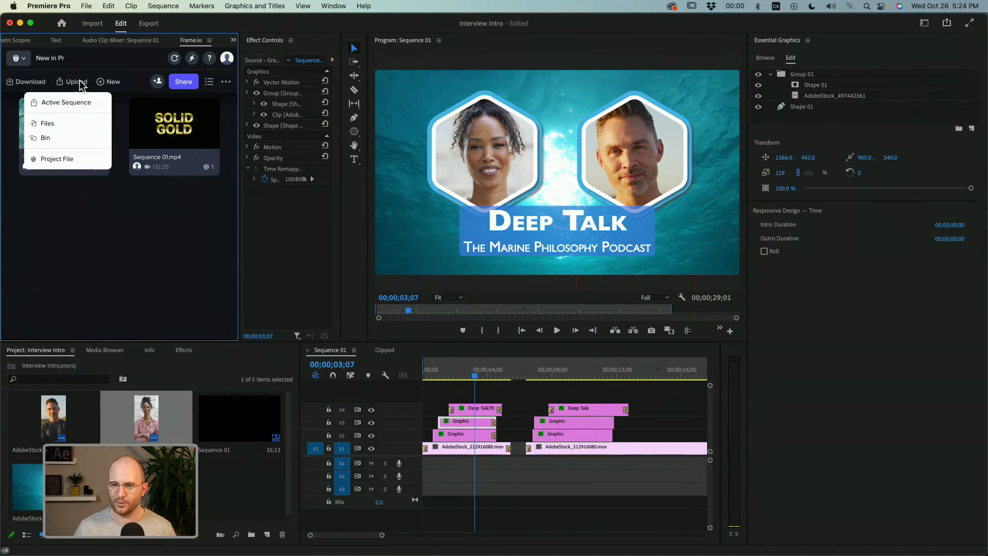
left_click(68, 105)
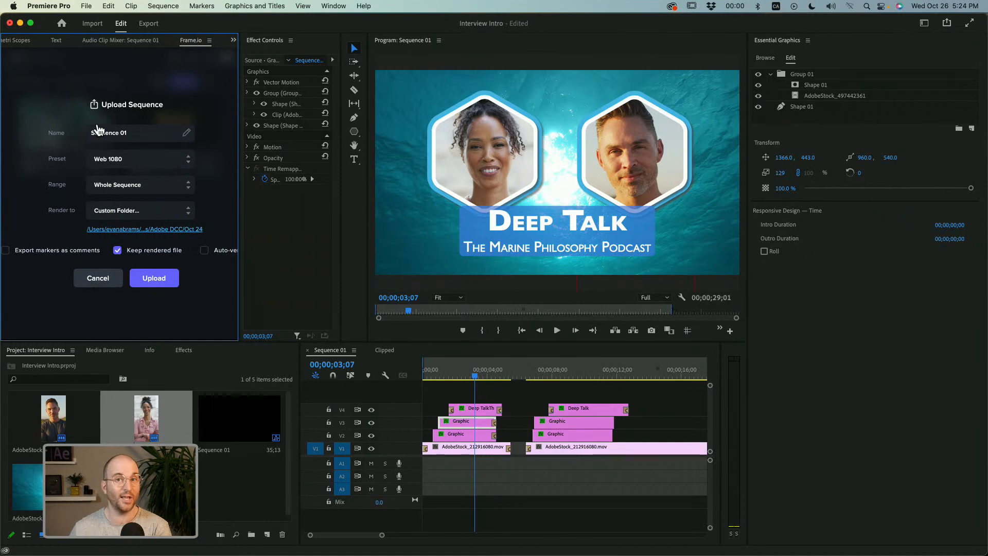
left_click(145, 168)
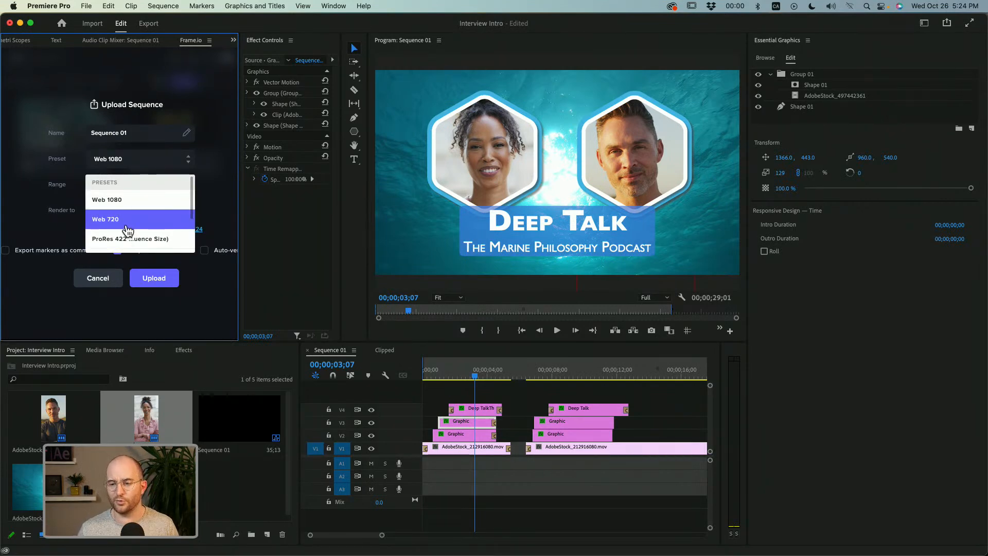
scroll(129, 229, "down", 3)
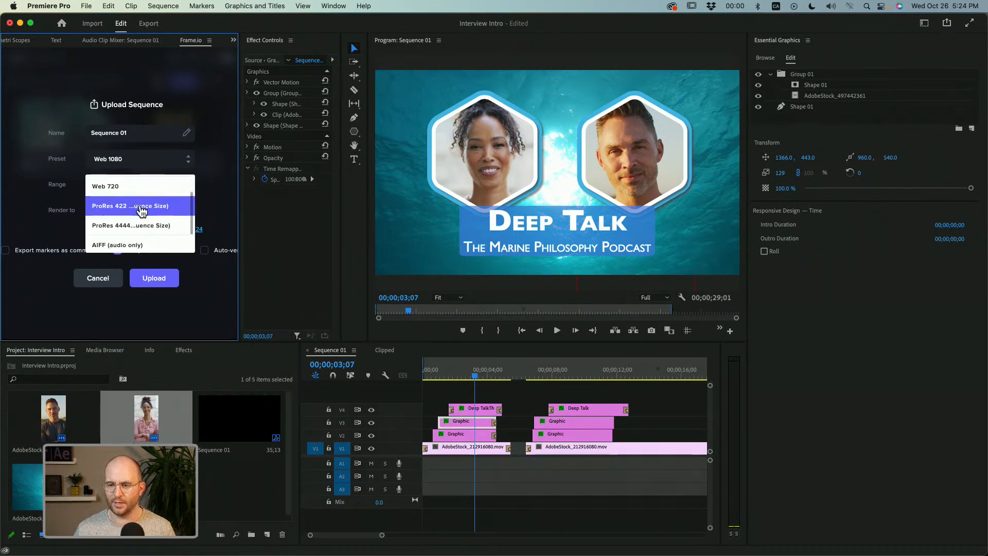
scroll(157, 195, "up", 3)
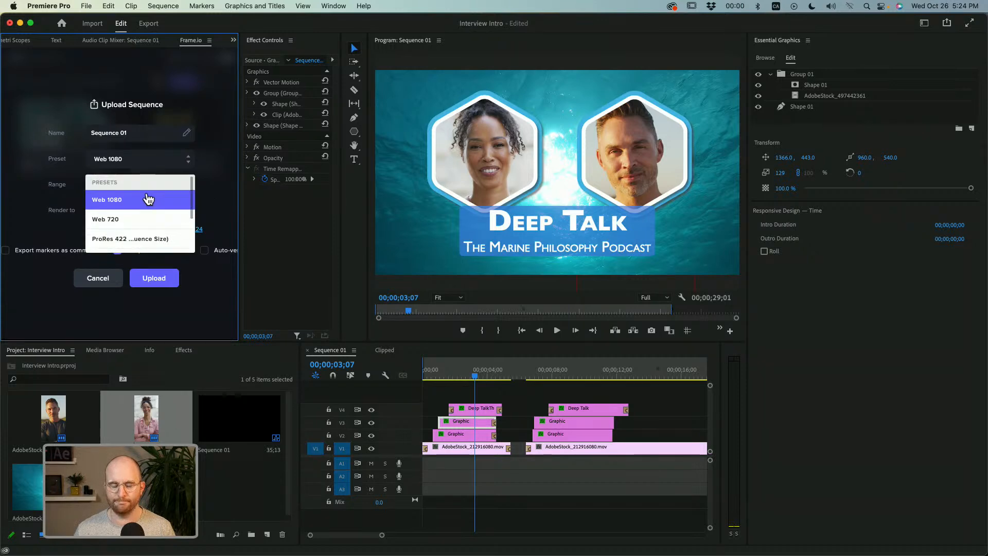
left_click(149, 199)
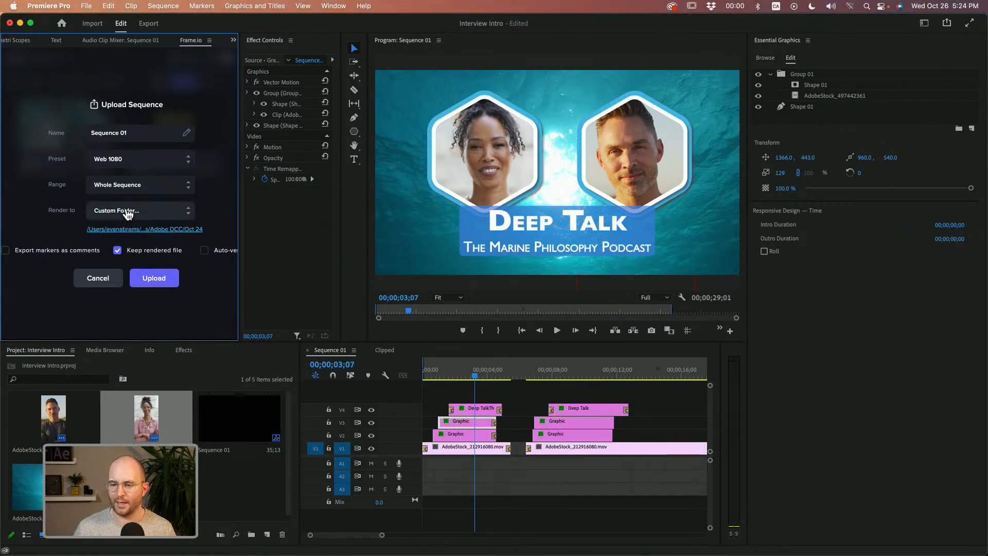
left_click(103, 282)
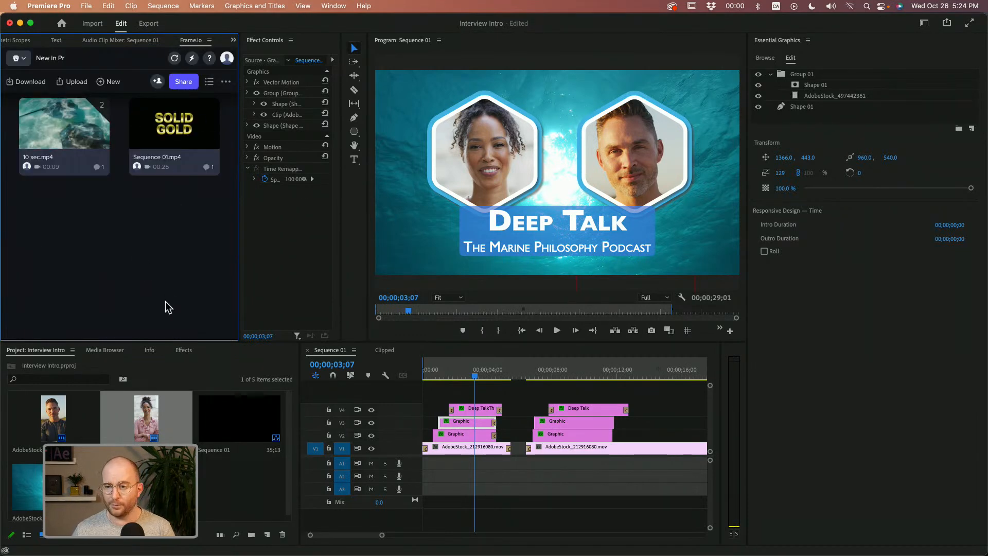
Try to share 10 sec.mp4 and the existing Sequence 01.mp4 for review.
left_click(99, 139)
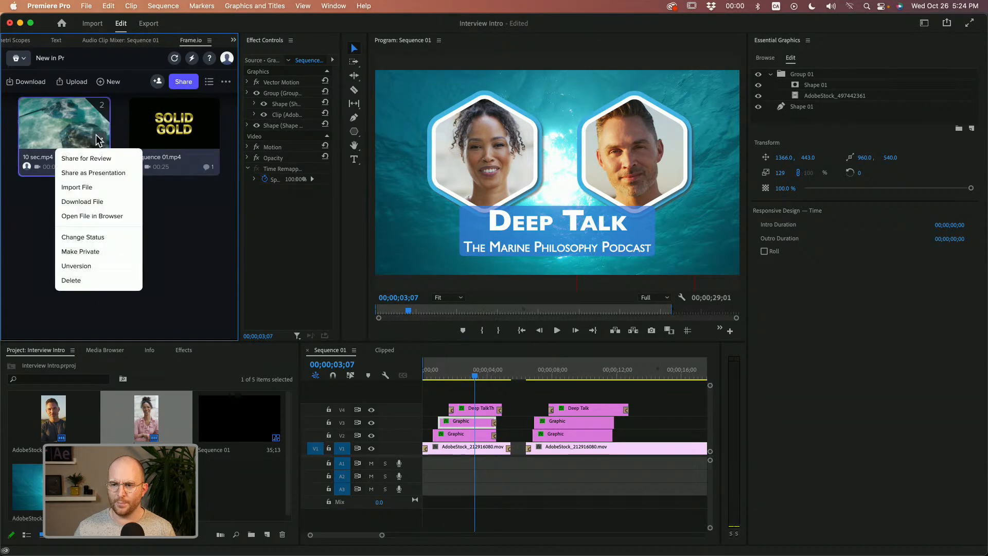
left_click(94, 159)
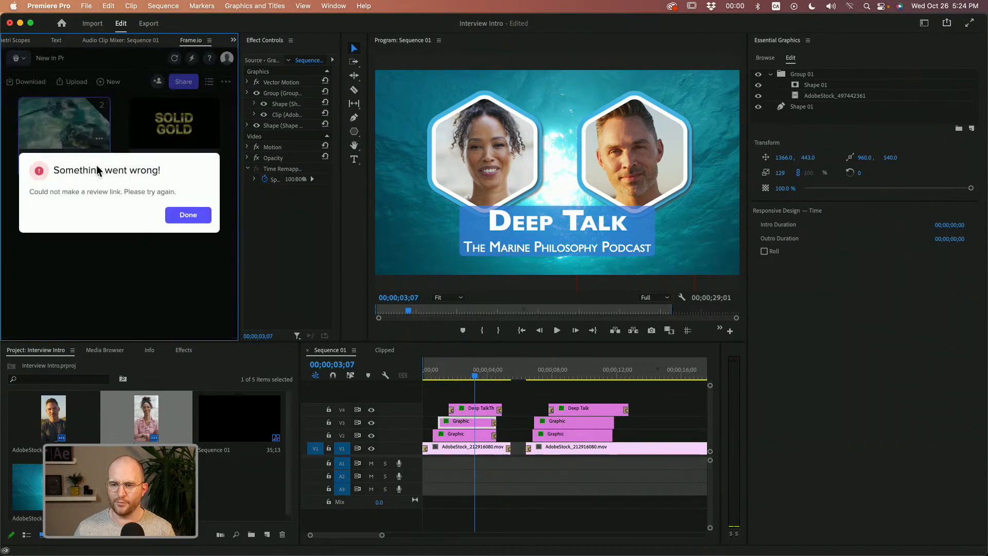
left_click(186, 215)
mouse_move(191, 161)
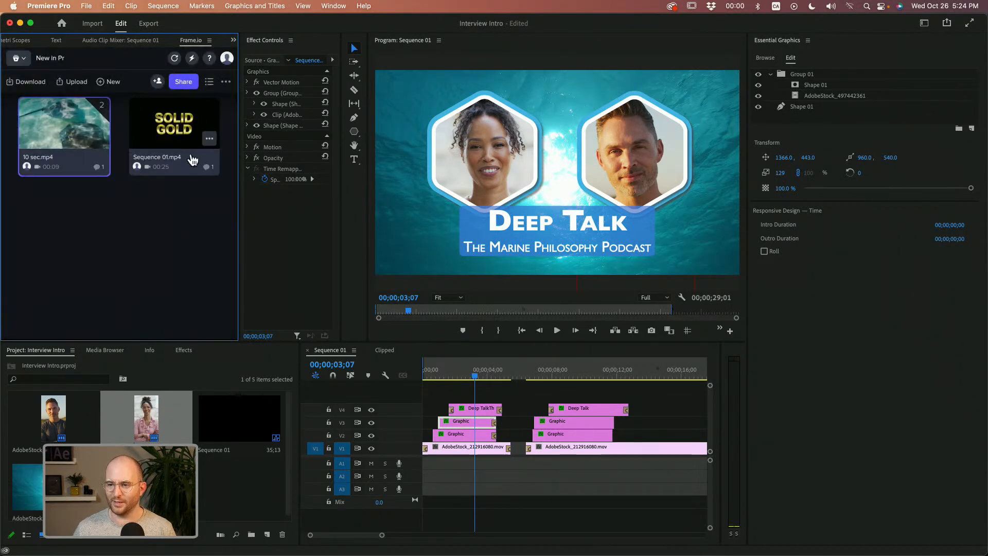
left_click(209, 140)
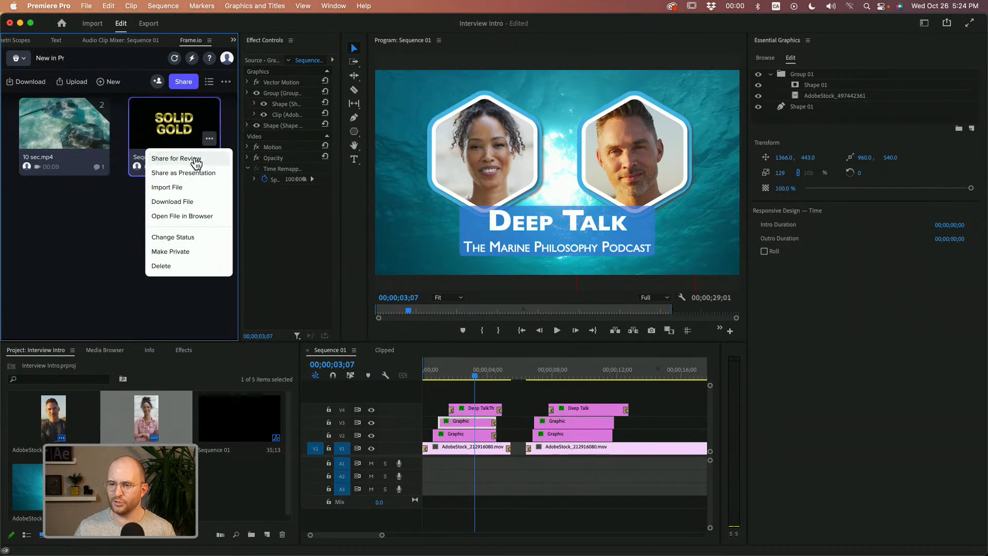
left_click(199, 161)
left_click(195, 218)
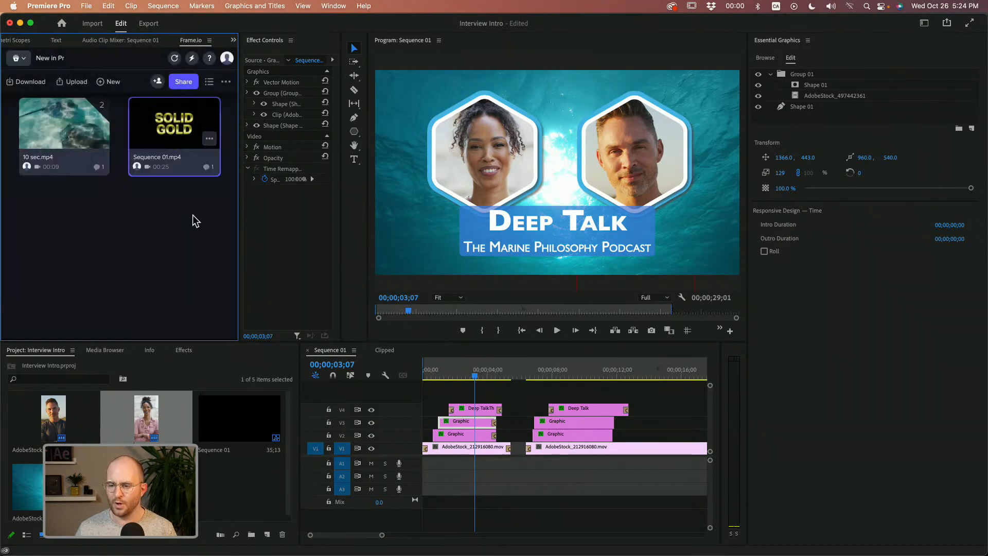
Move the playhead to 00;00;07;20, upload the whole active sequence to New in Pr with the Web 1080 preset, and close Media Encoder once rendered.
left_click(525, 376)
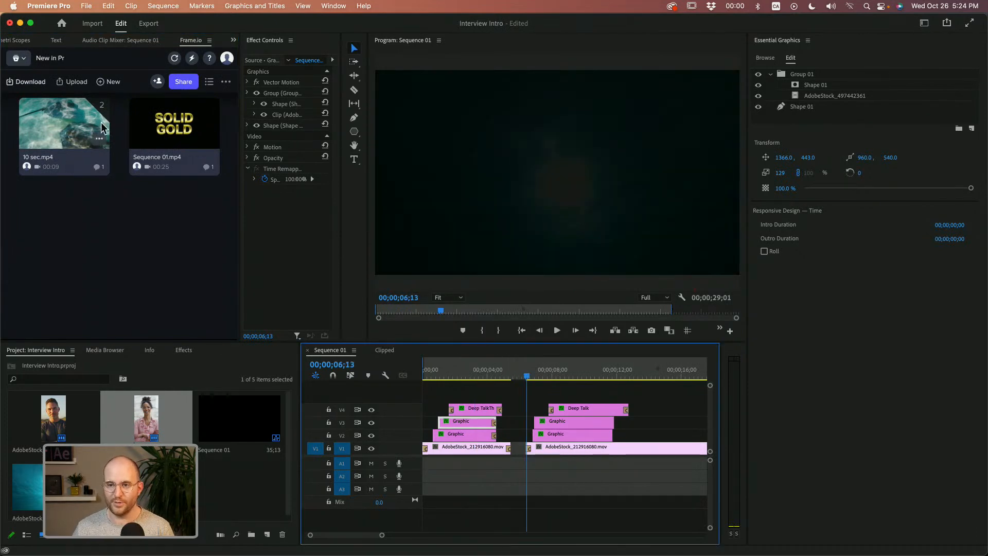
left_click(546, 376)
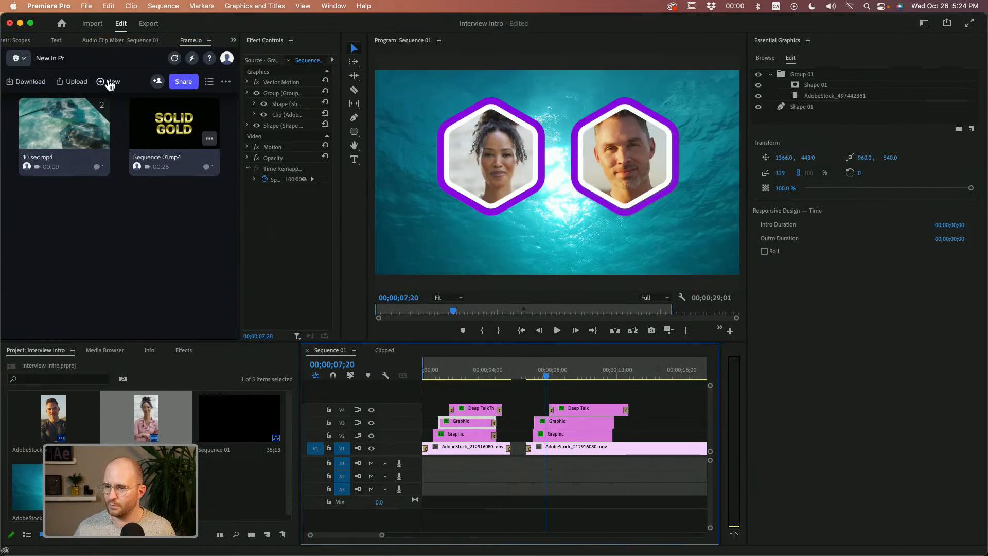
left_click(113, 83)
left_click(73, 104)
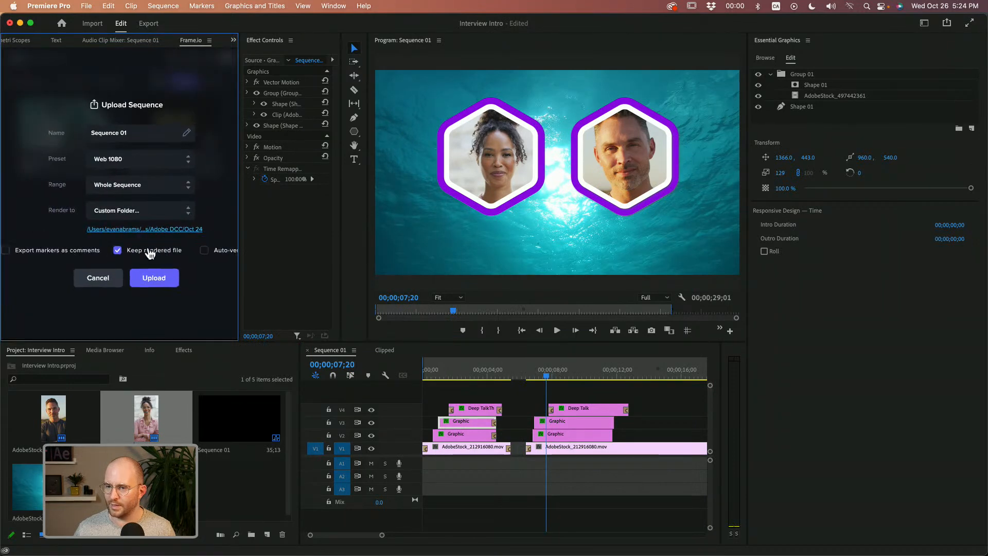
left_click(159, 281)
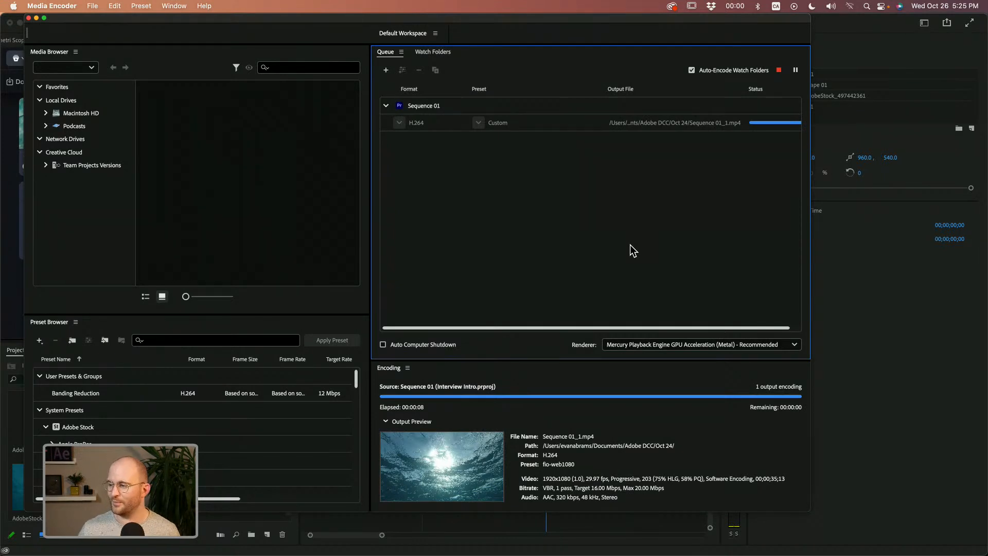
left_click(28, 18)
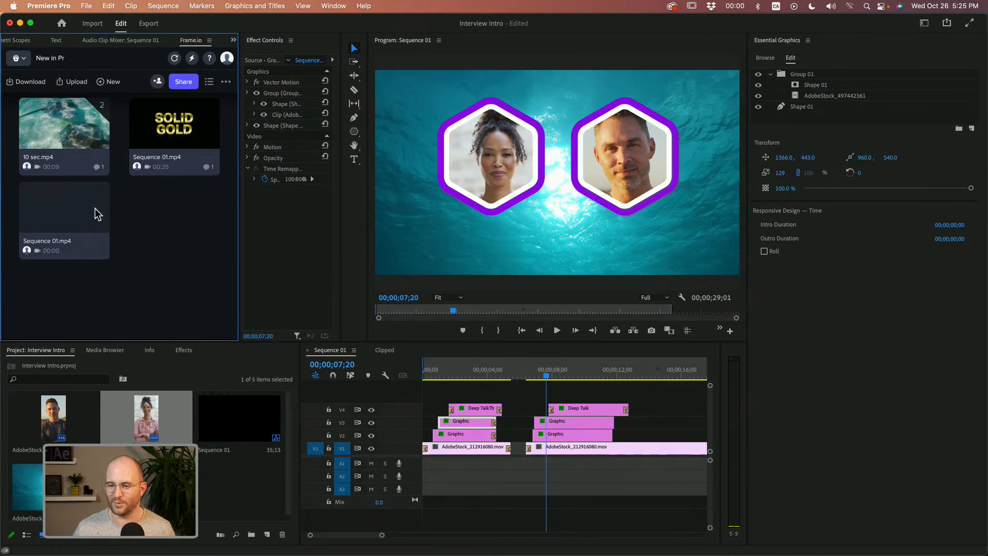
Try to share the newly uploaded Sequence 01.mp4 for review.
left_click(99, 223)
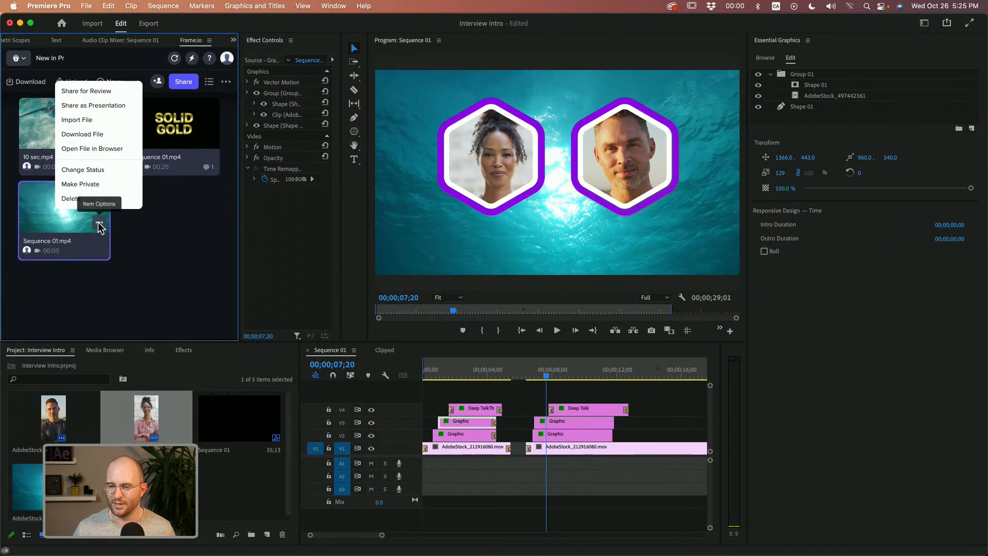
left_click(91, 96)
left_click(188, 215)
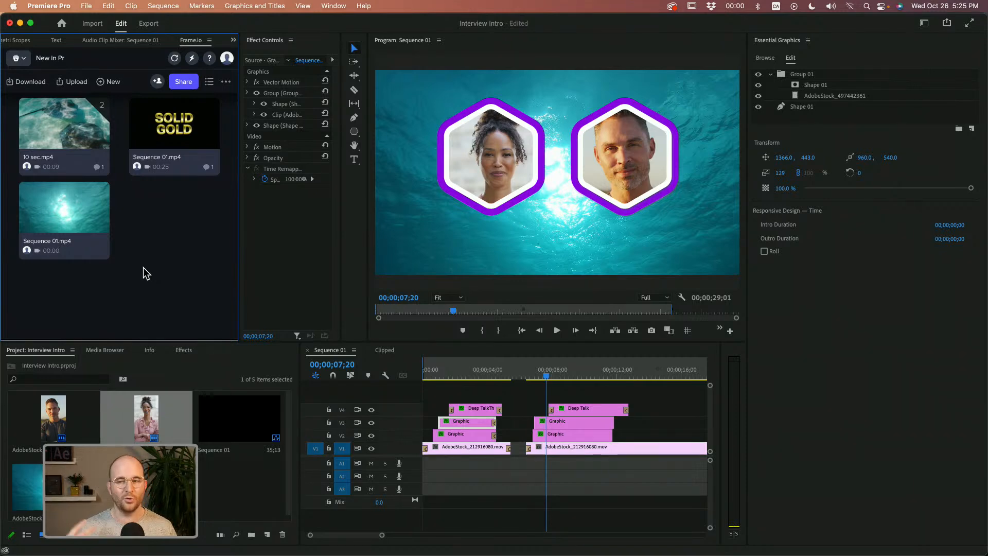
Move the playhead to 00;00;07;29 and select the second intro's portrait graphic on track V3.
left_click(552, 372)
left_click(565, 421)
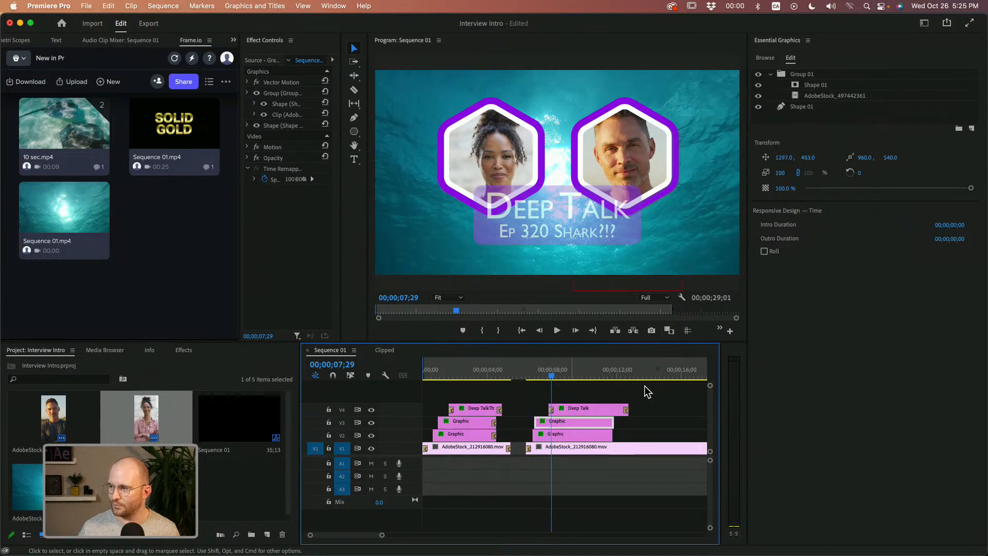